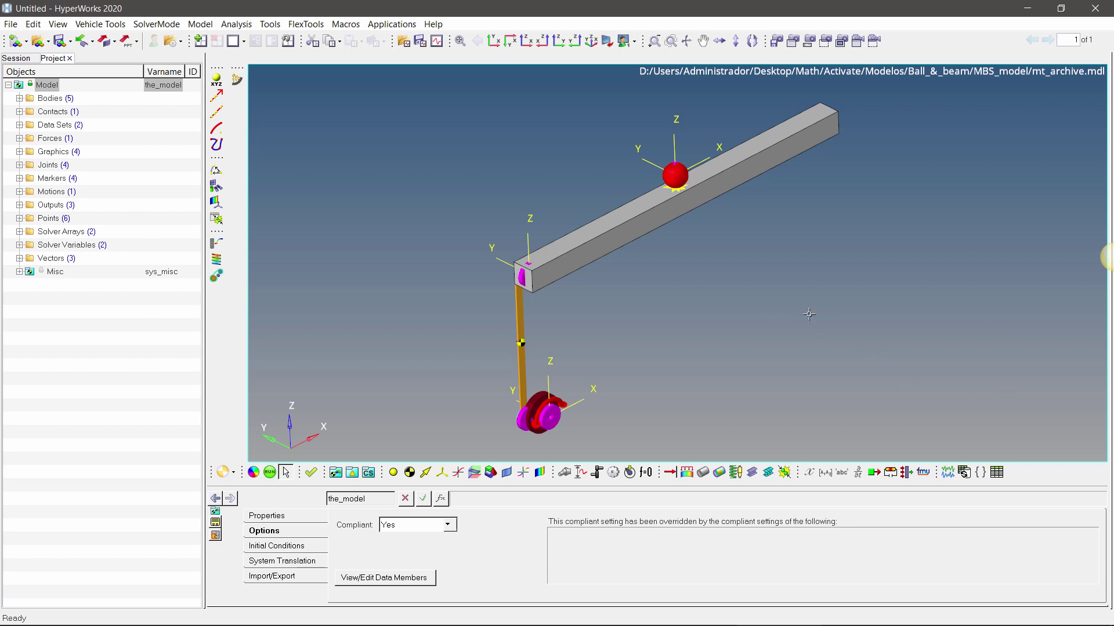
Examine the Bar body's mass and inertia properties and its centre-of-mass coordinates
{"action": "mouse_move", "coordinate": [812, 335]}
{"action": "left_mouse_down", "text": "ctrl"}
{"action": "mouse_move", "coordinate": [763, 328]}
{"action": "mouse_move", "coordinate": [851, 347]}
{"action": "mouse_move", "coordinate": [800, 337]}
{"action": "left_mouse_up", "text": "ctrl"}
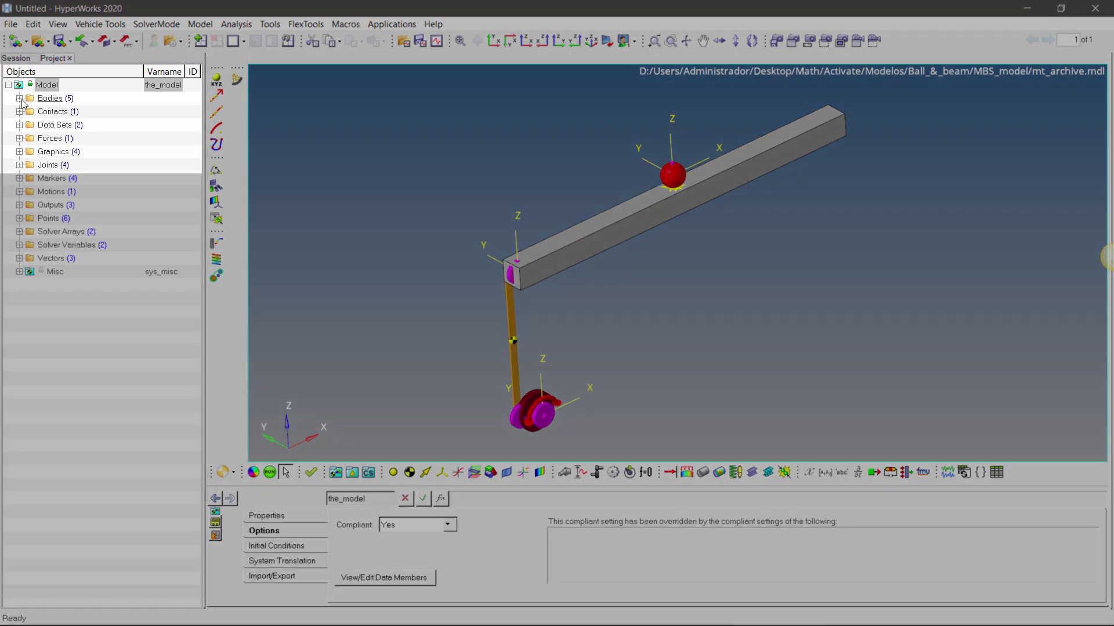
{"action": "left_click", "coordinate": [19, 99]}
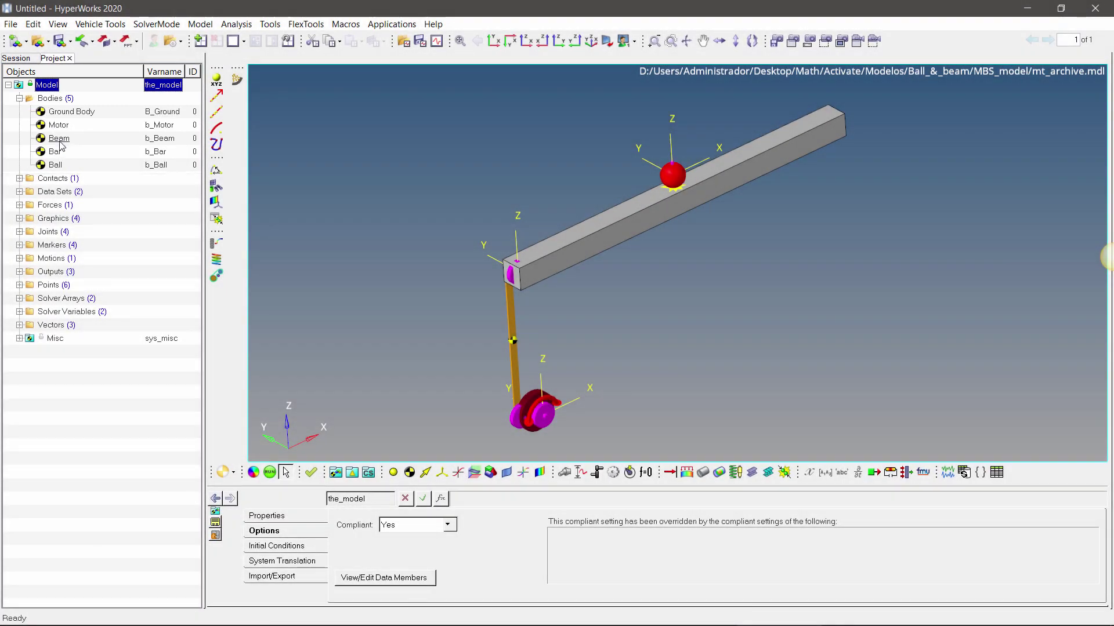
{"action": "left_click", "coordinate": [55, 151]}
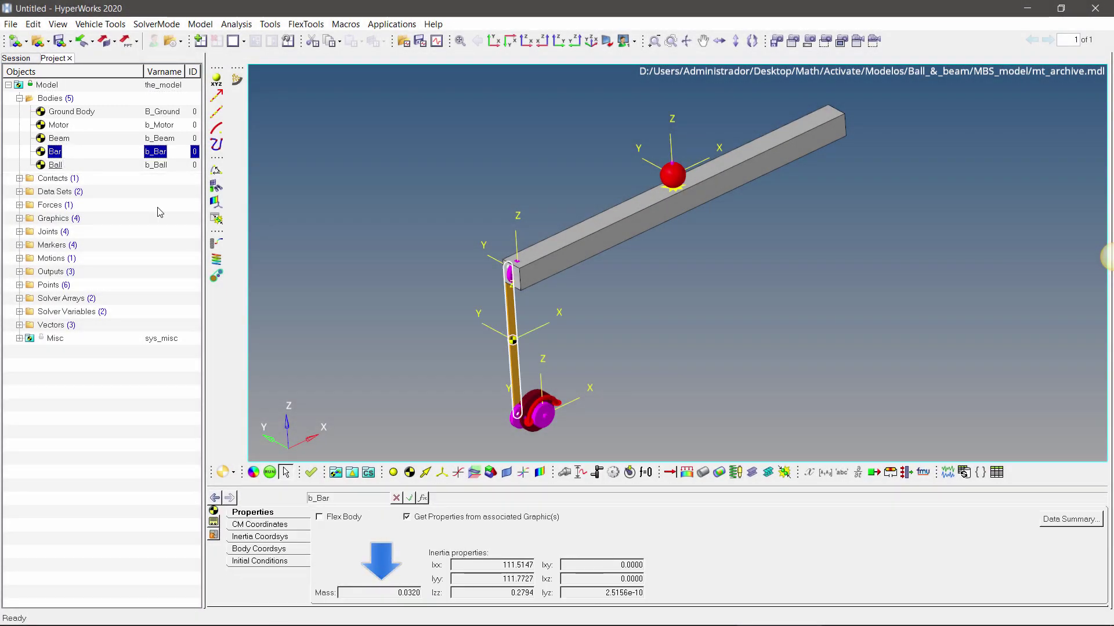
{"action": "left_click", "coordinate": [268, 525]}
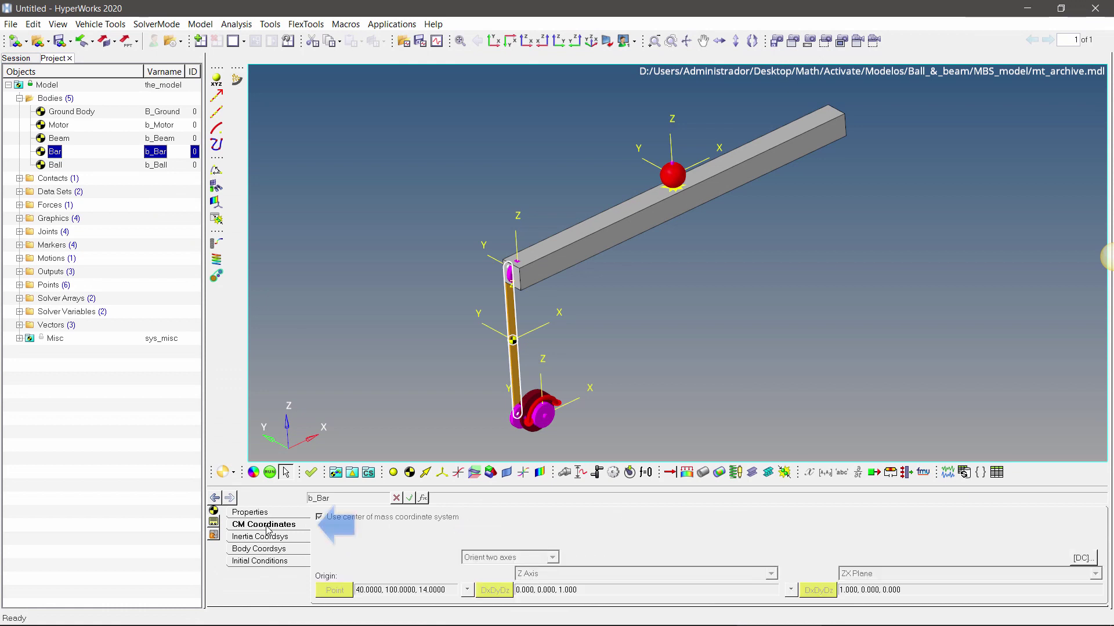
{"action": "left_click", "coordinate": [19, 98]}
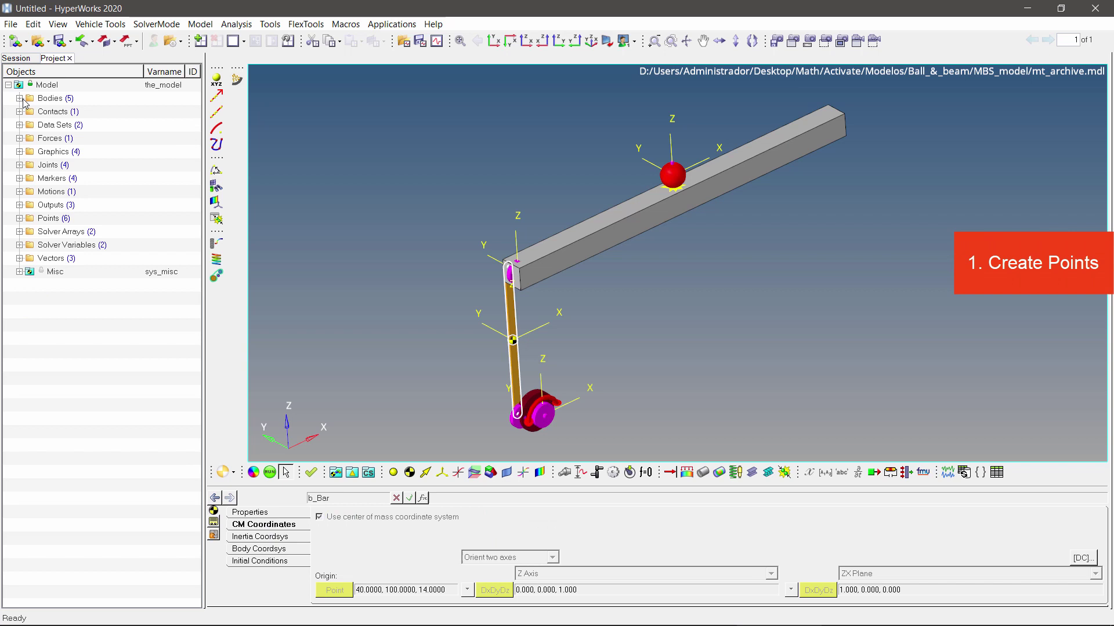
Review the model's points in an XZ view, checking the coordinates of Point 0 and Point 1
{"action": "left_click", "coordinate": [19, 219]}
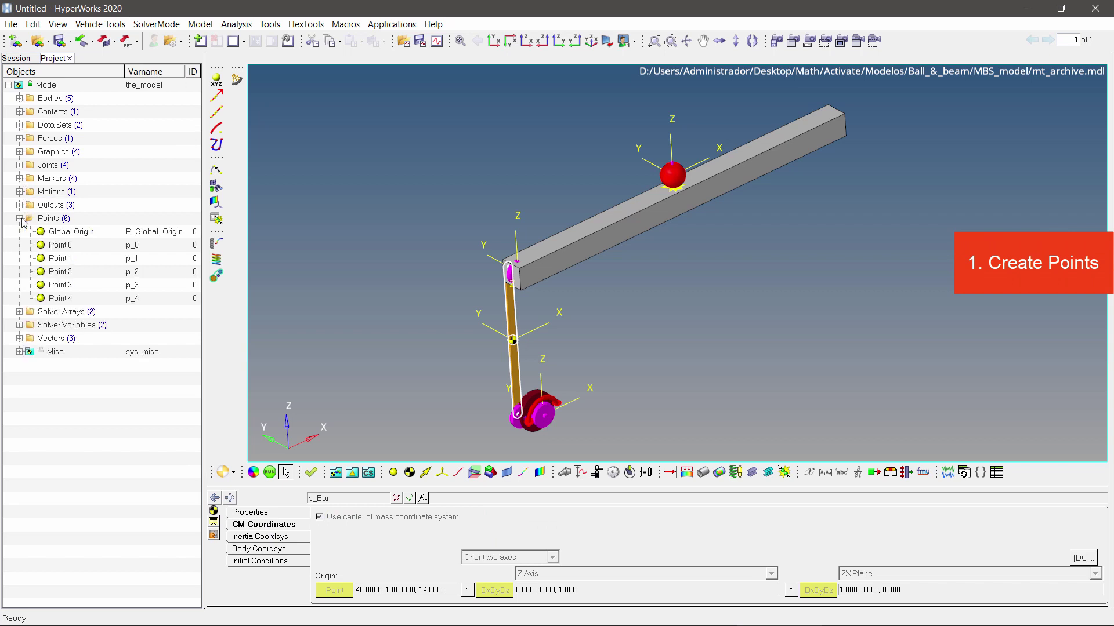
{"action": "right_click", "coordinate": [48, 221]}
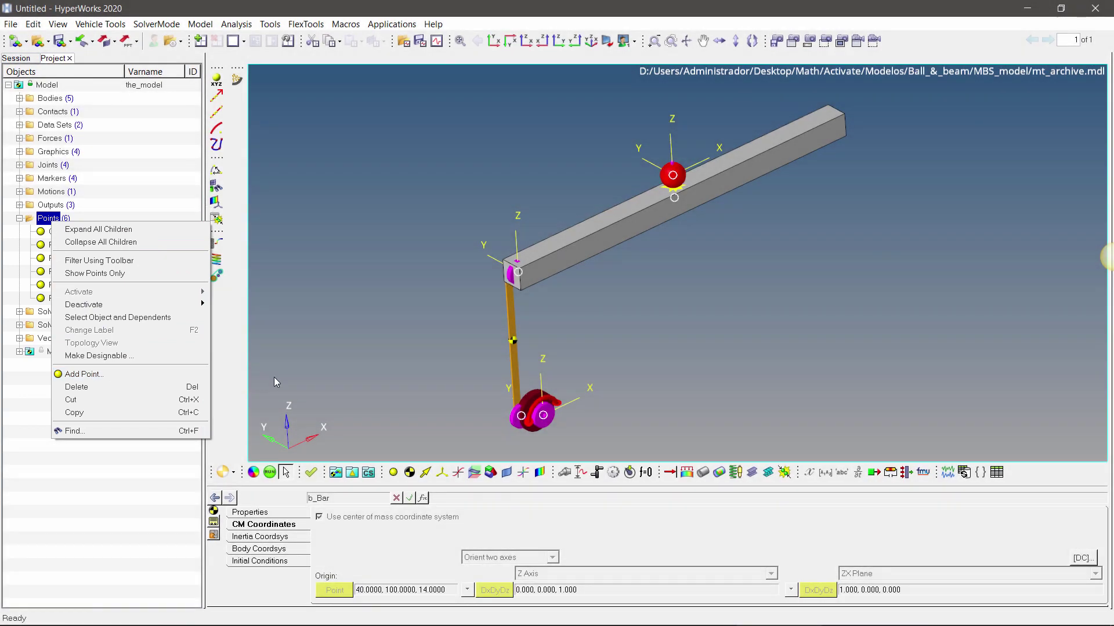
{"action": "left_click", "coordinate": [274, 377]}
{"action": "left_click", "coordinate": [526, 41]}
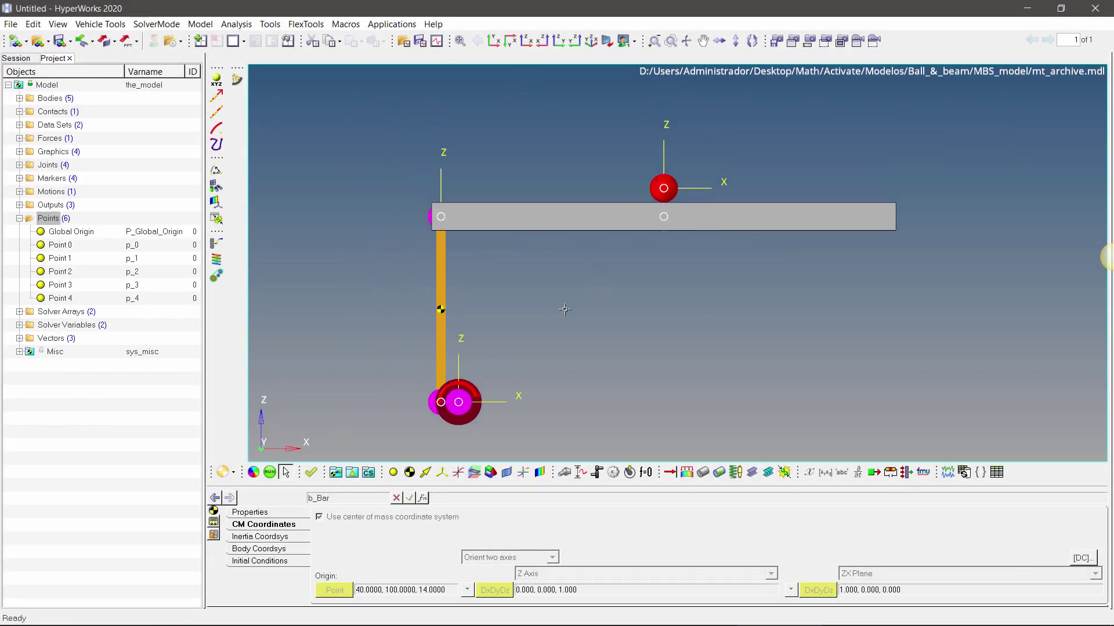
{"action": "left_click", "coordinate": [85, 246]}
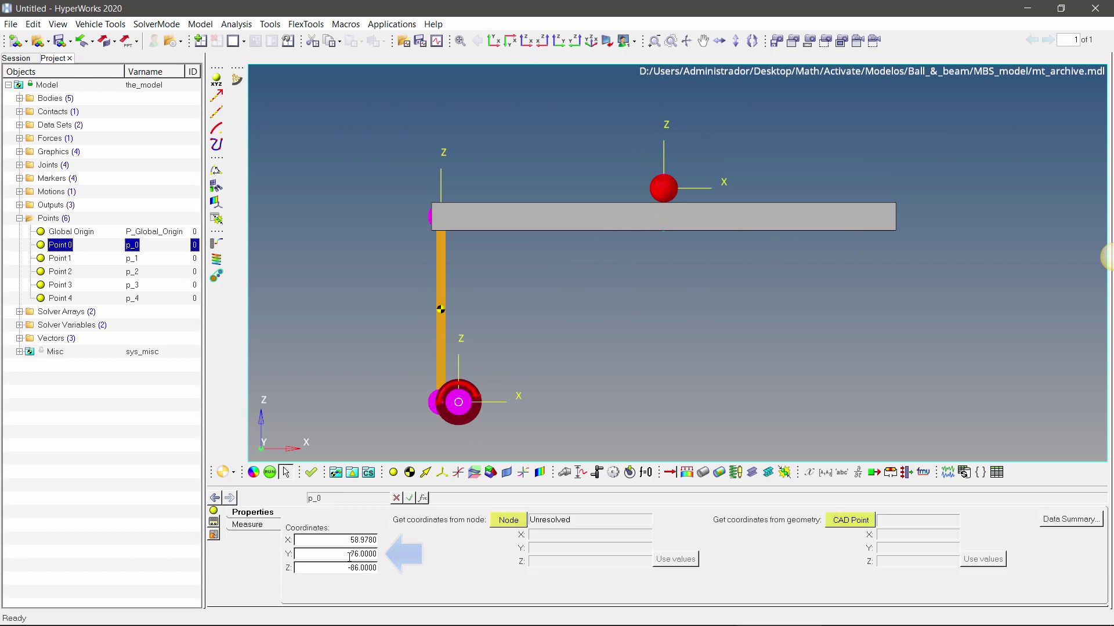
{"action": "key", "text": "Down"}
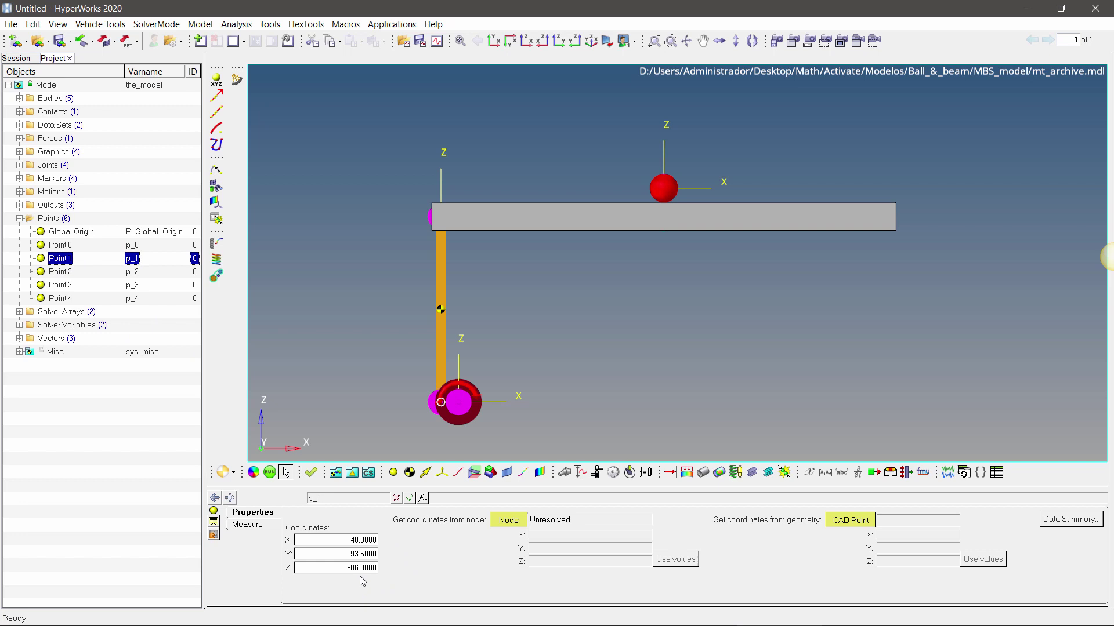
{"action": "left_click", "coordinate": [67, 222]}
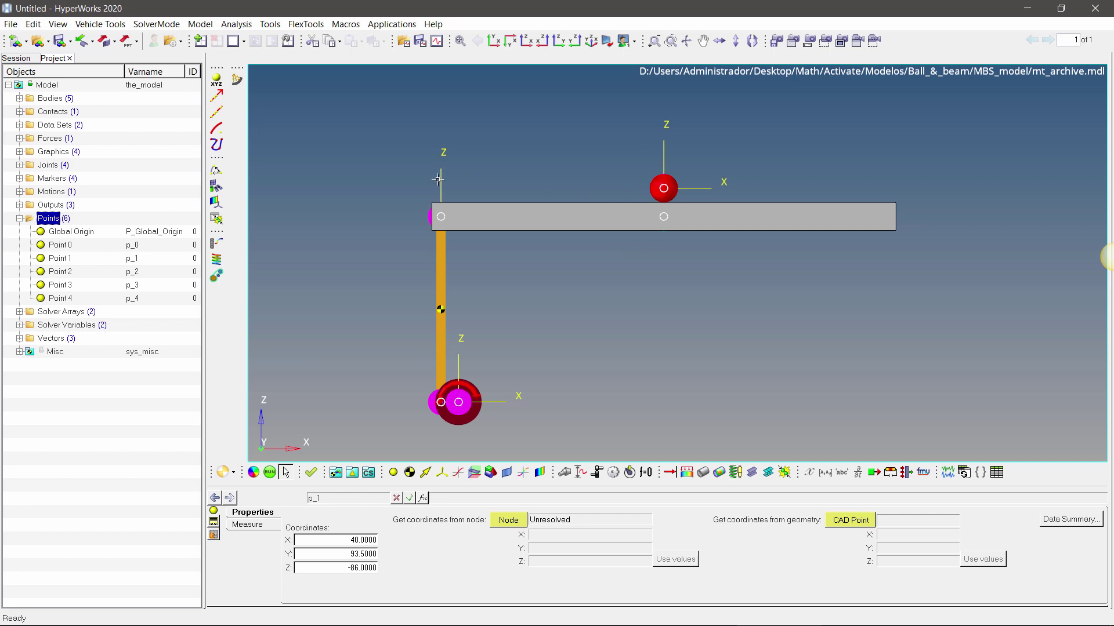
{"action": "left_click", "coordinate": [19, 218]}
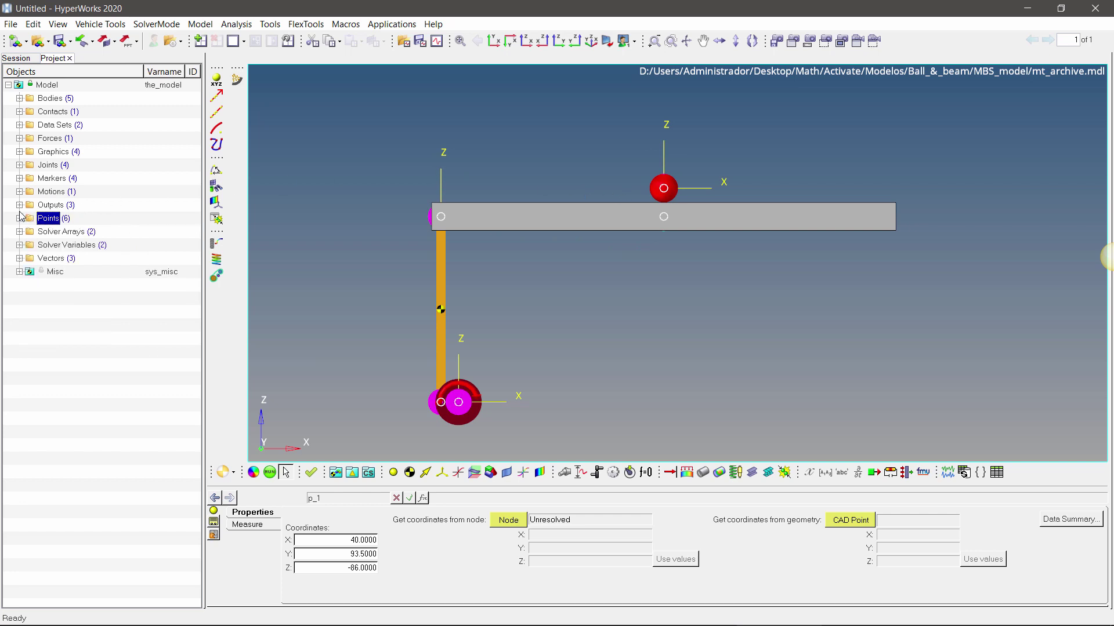
Examine the connectivity of the Beam and Ball graphics
{"action": "left_click", "coordinate": [48, 86]}
{"action": "left_click", "coordinate": [19, 152]}
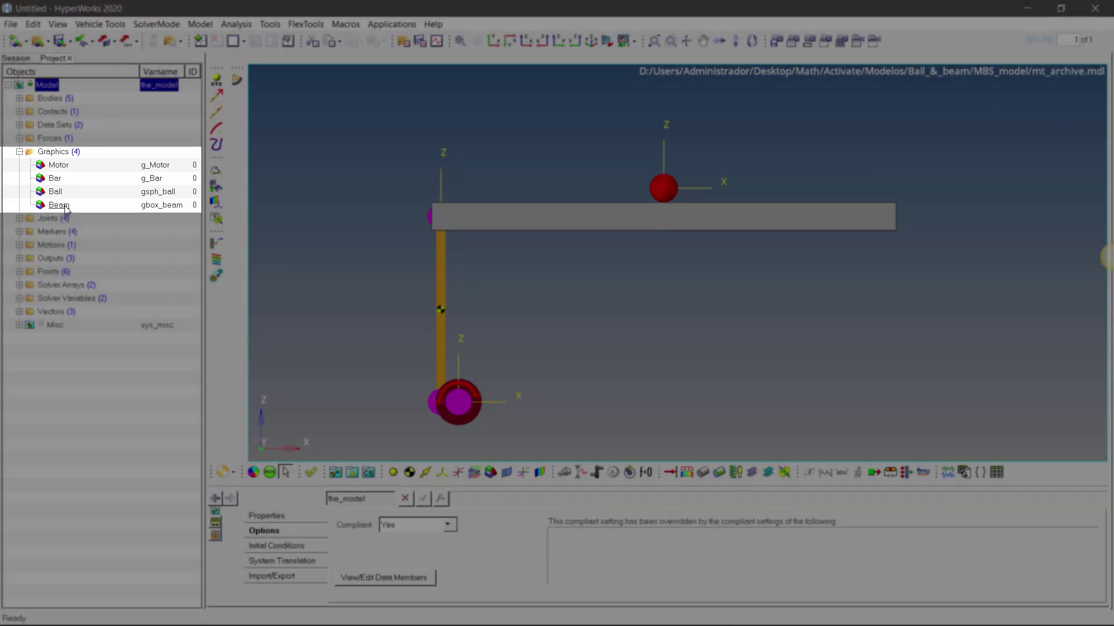
{"action": "left_click", "coordinate": [58, 205]}
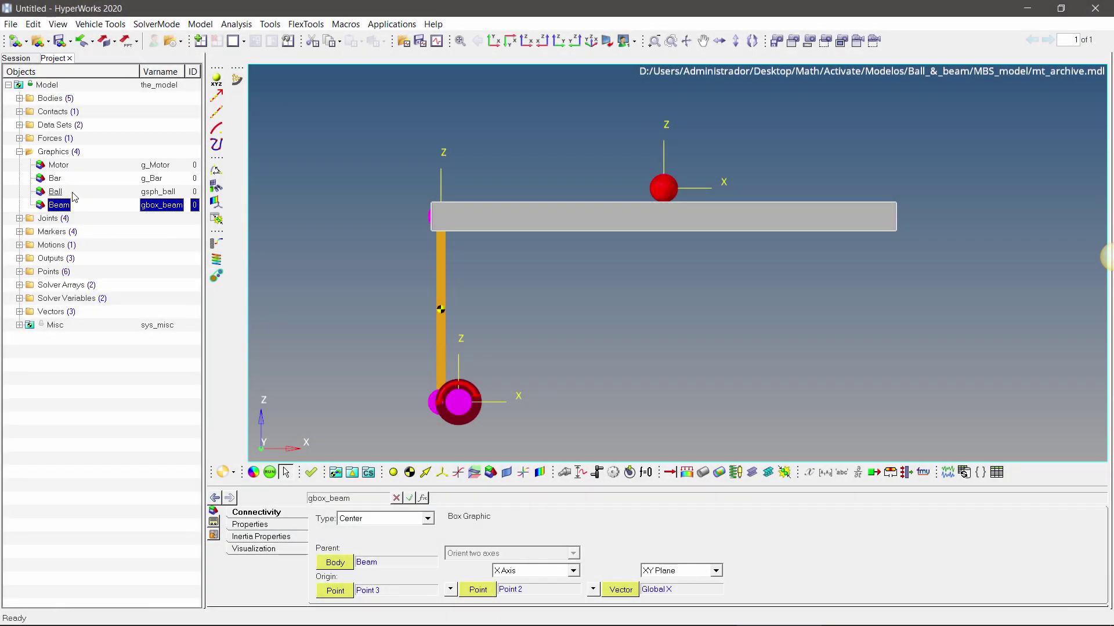
{"action": "left_click", "coordinate": [58, 192]}
Look through the graphic types available for a new single graphic, and leave without adding one
{"action": "right_click", "coordinate": [51, 153]}
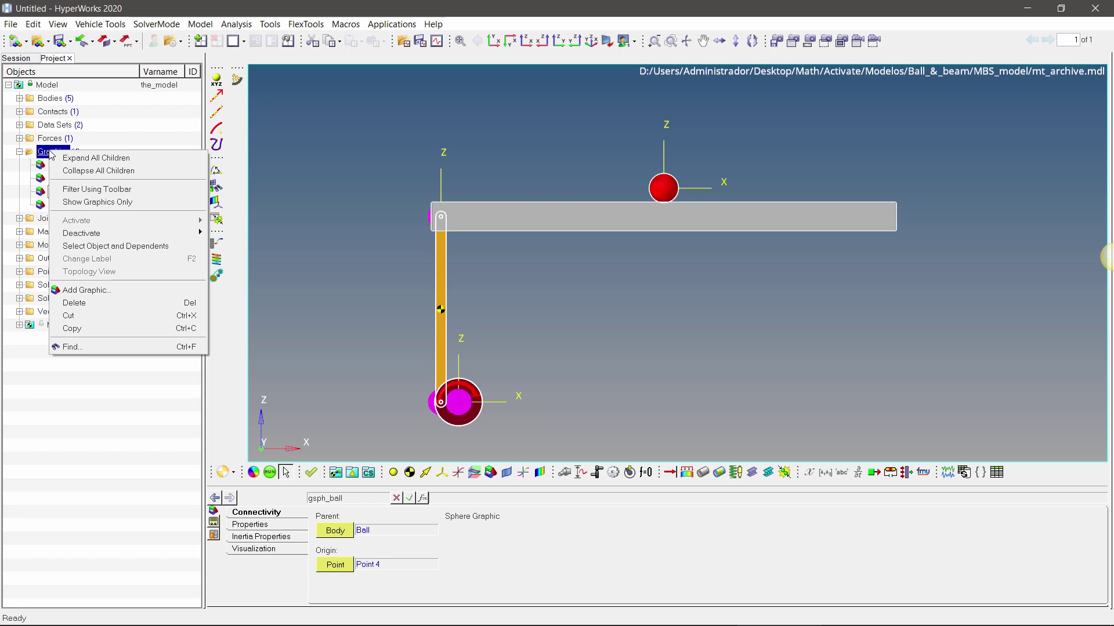
{"action": "left_click", "coordinate": [125, 291]}
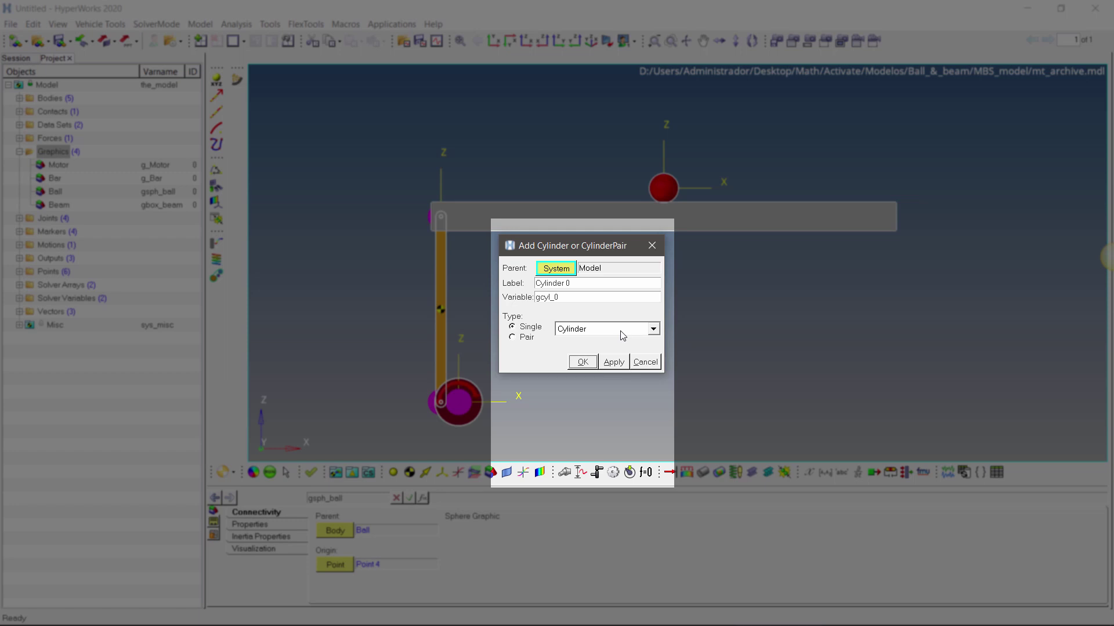
{"action": "left_click", "coordinate": [622, 330]}
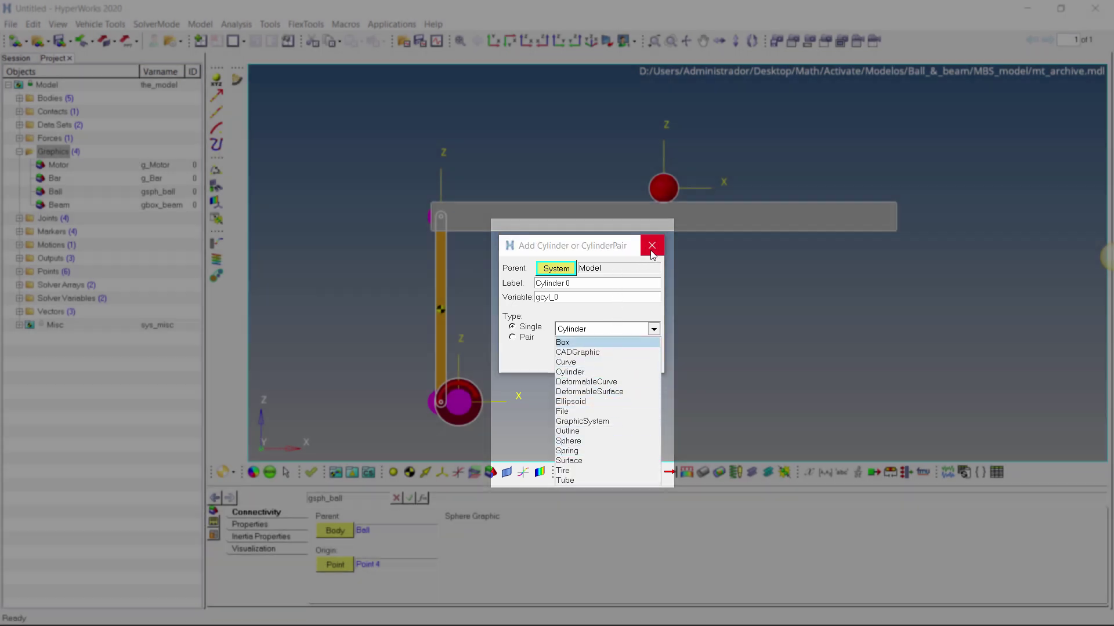
{"action": "left_click", "coordinate": [652, 248]}
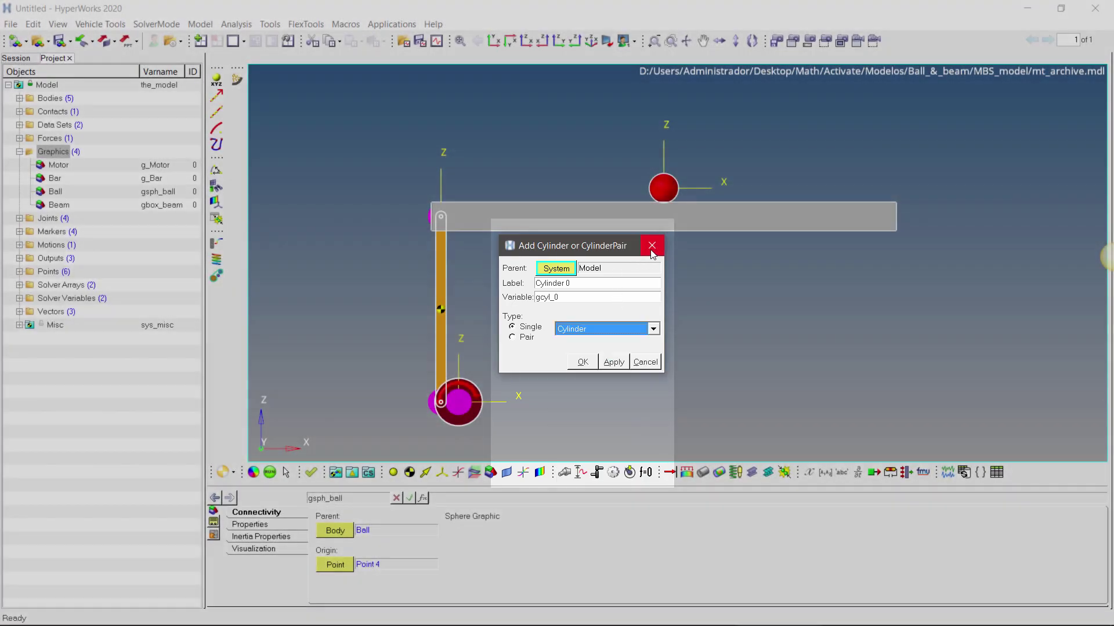
{"action": "left_click", "coordinate": [651, 245]}
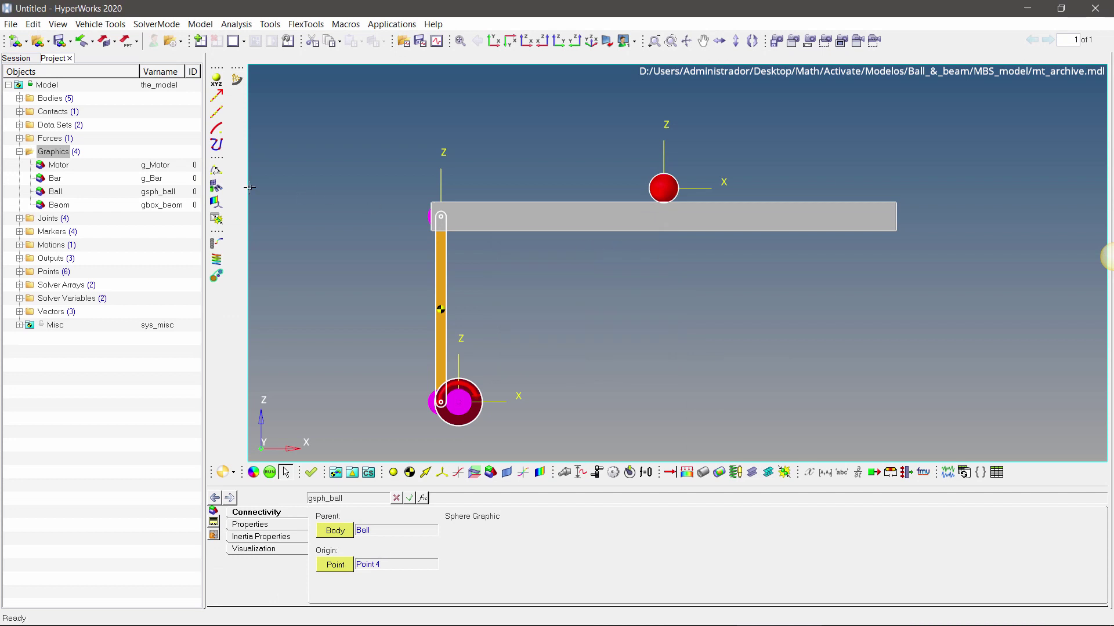
{"action": "left_click", "coordinate": [20, 152]}
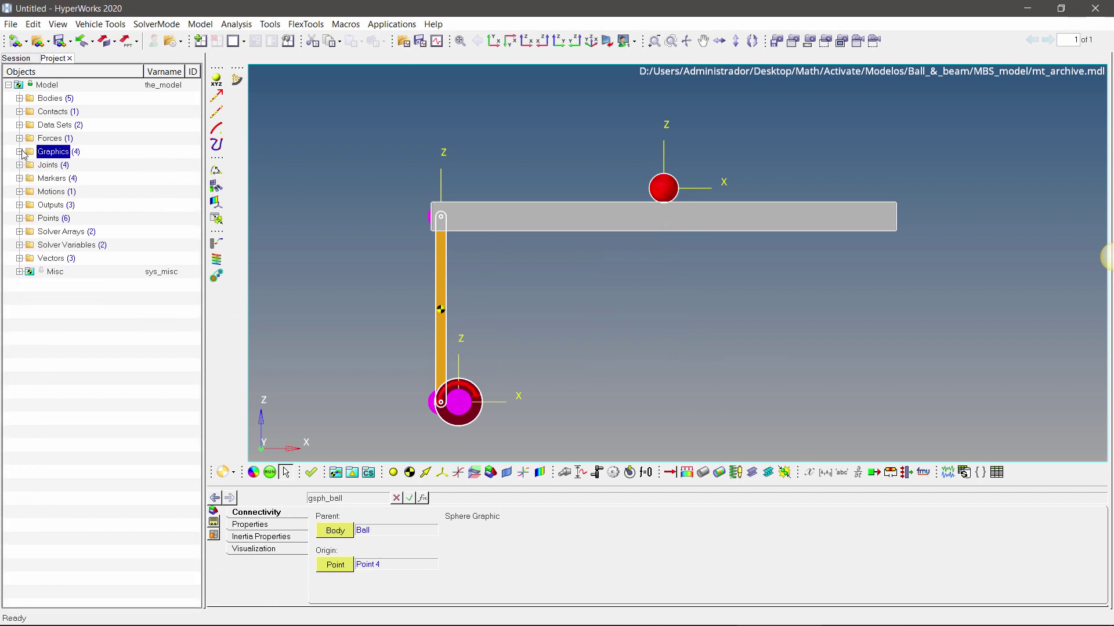
Look up the Geometry option among the file import choices without importing anything
{"action": "left_click", "coordinate": [11, 23]}
{"action": "mouse_move", "coordinate": [68, 136]}
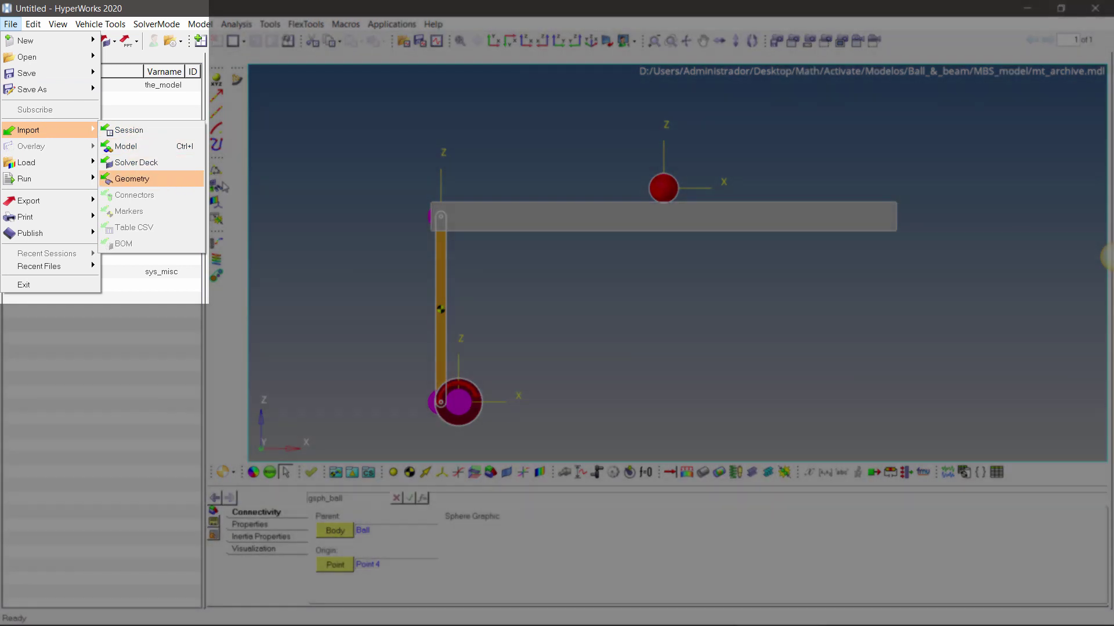
{"action": "left_click", "coordinate": [266, 179]}
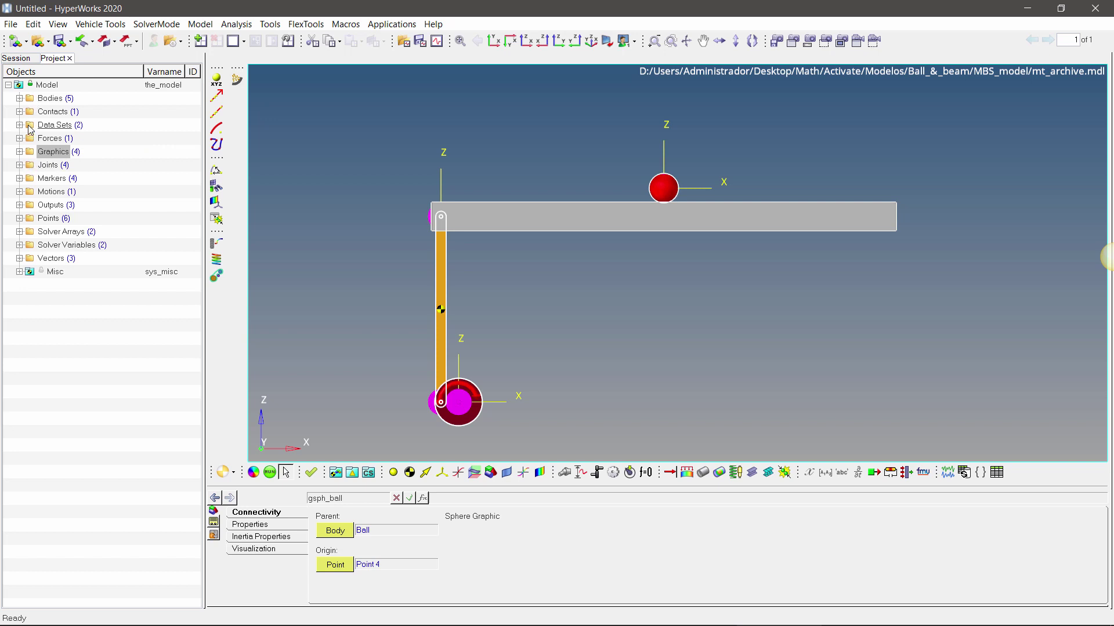
Check the mass and inertia properties of the Motor body
{"action": "left_click", "coordinate": [19, 99]}
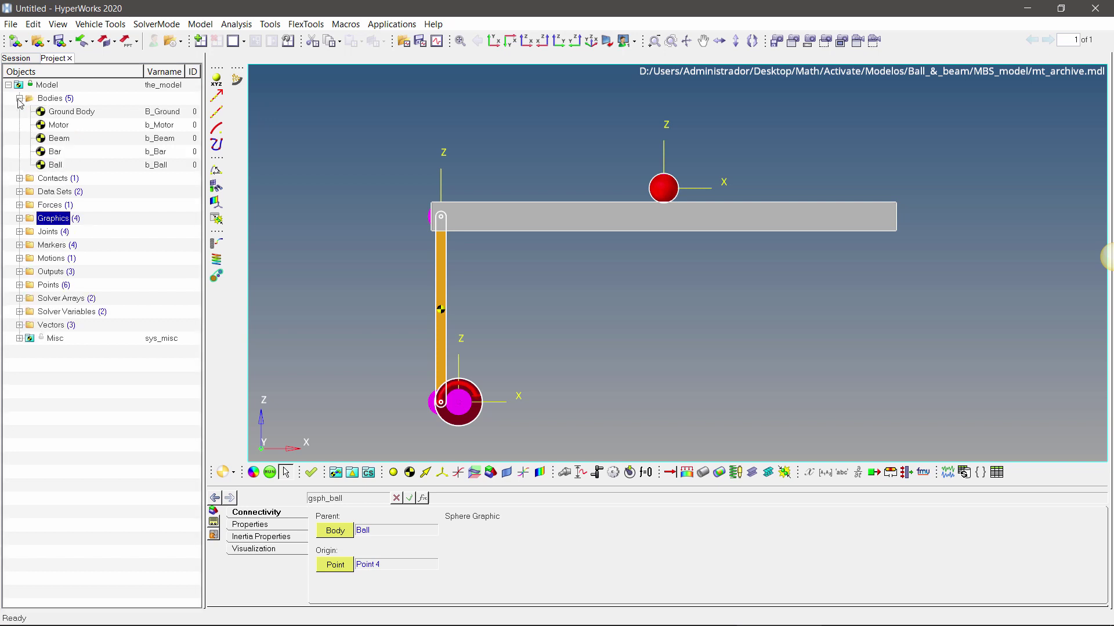
{"action": "left_click", "coordinate": [55, 152]}
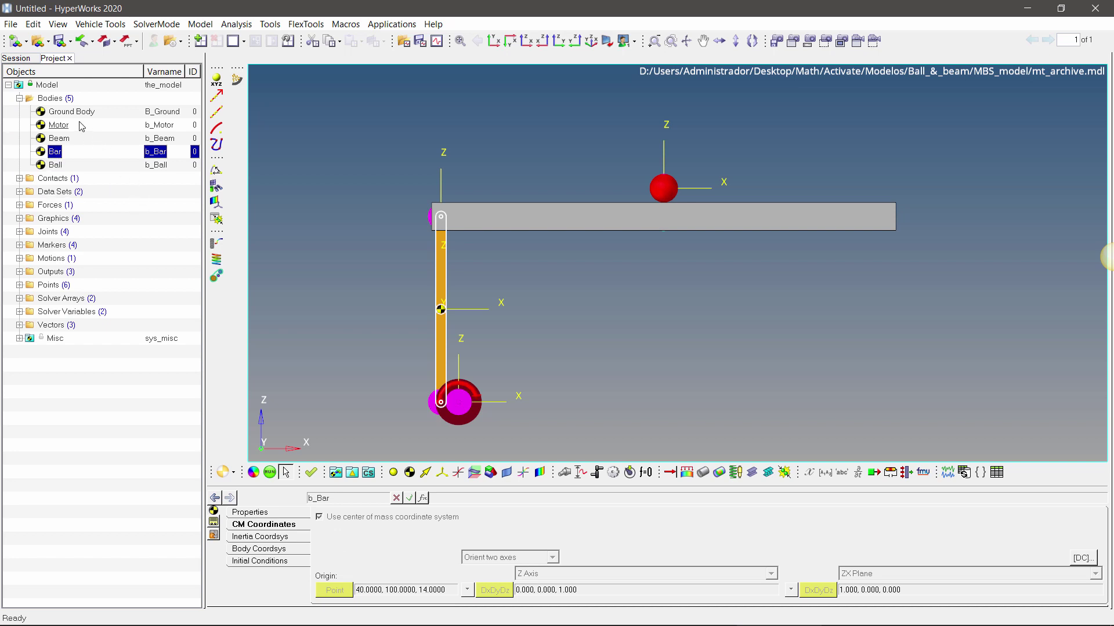
{"action": "left_click", "coordinate": [58, 125]}
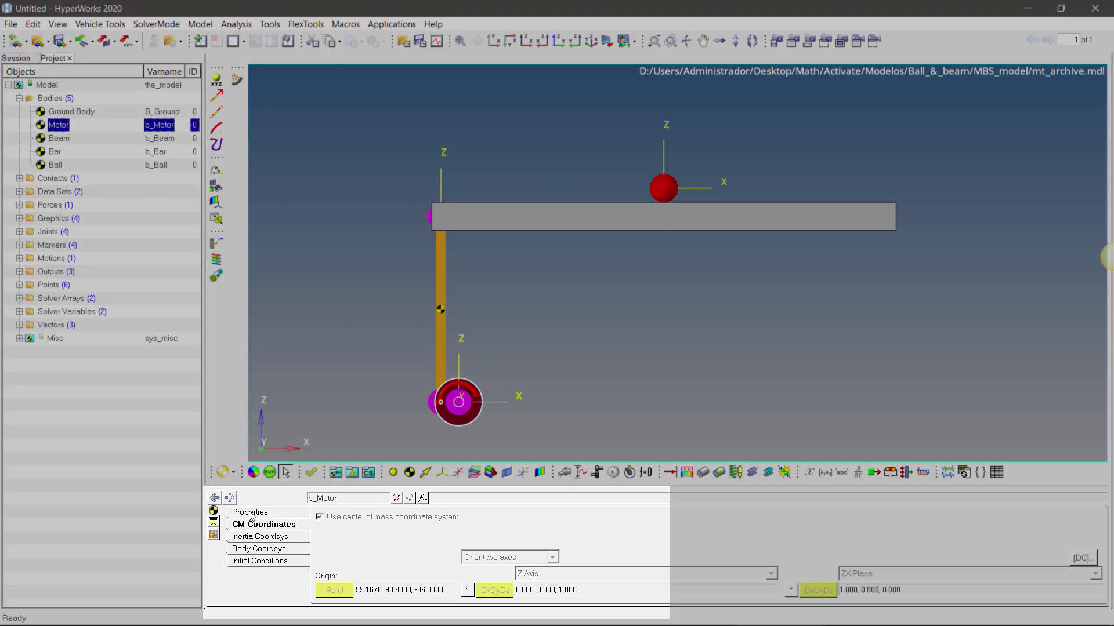
{"action": "left_click", "coordinate": [249, 512]}
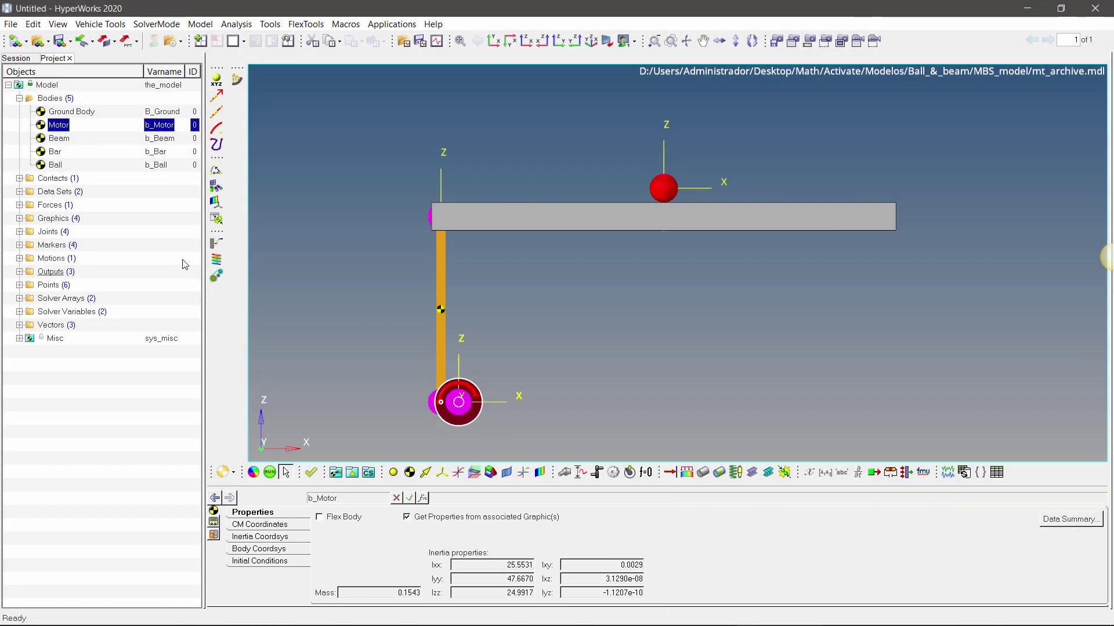
{"action": "left_click", "coordinate": [20, 99]}
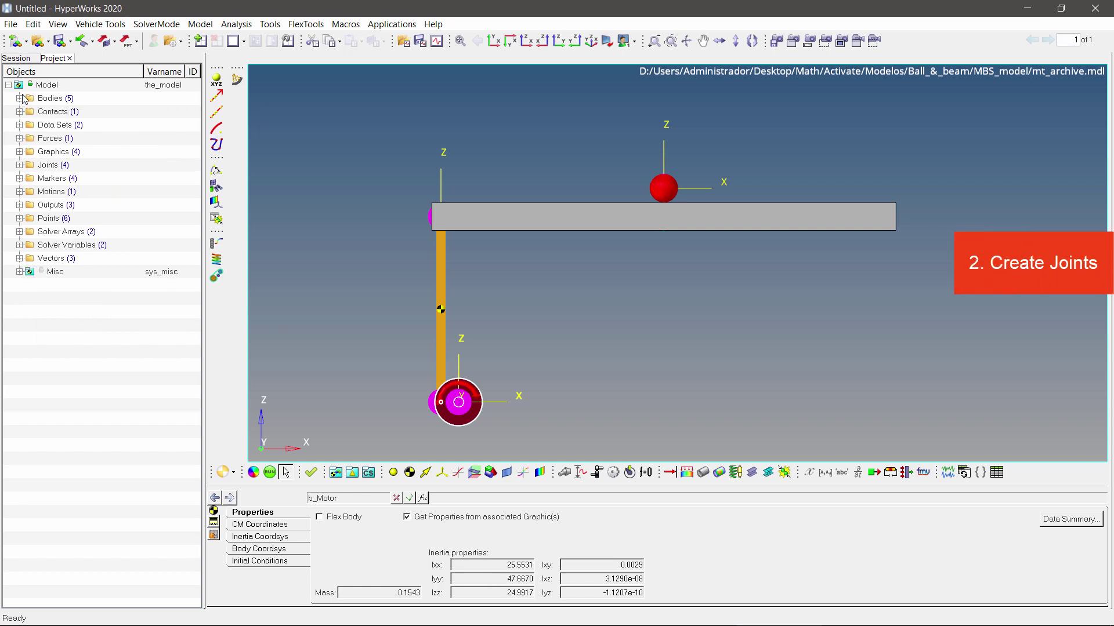
Examine the connectivity of Joint 0 and the locations of all joints in an isometric view
{"action": "left_click", "coordinate": [20, 165]}
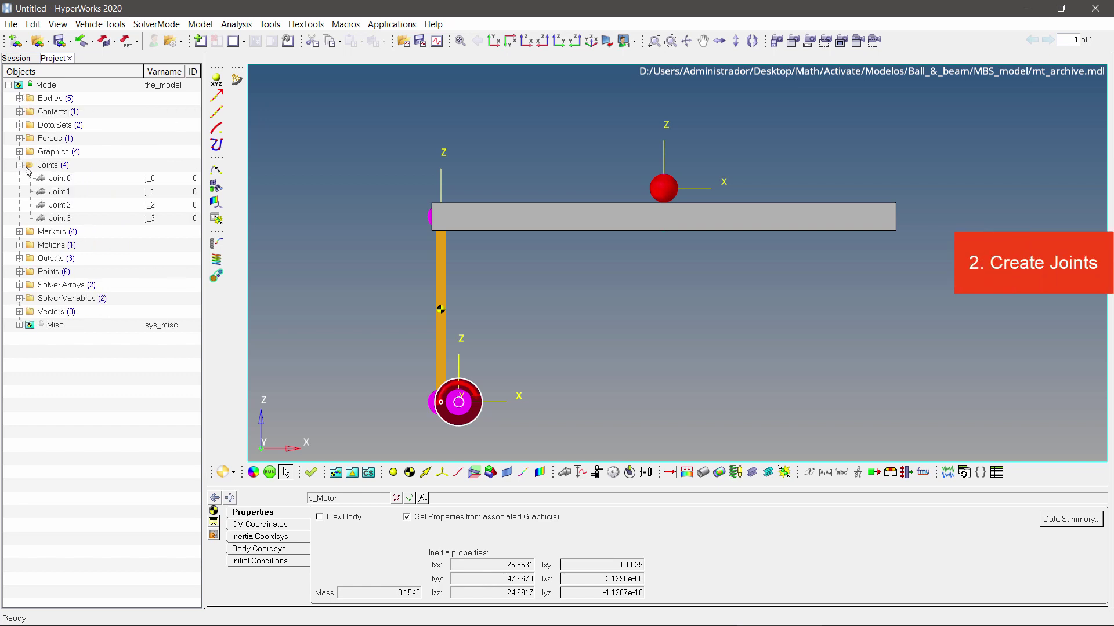
{"action": "left_click", "coordinate": [60, 178]}
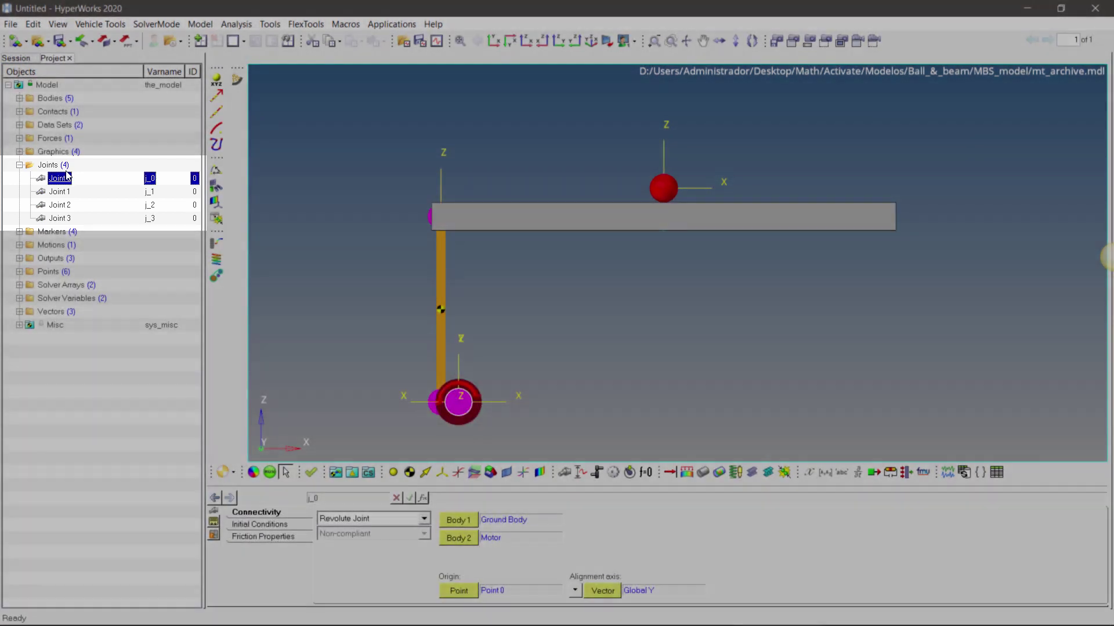
{"action": "right_click", "coordinate": [64, 166]}
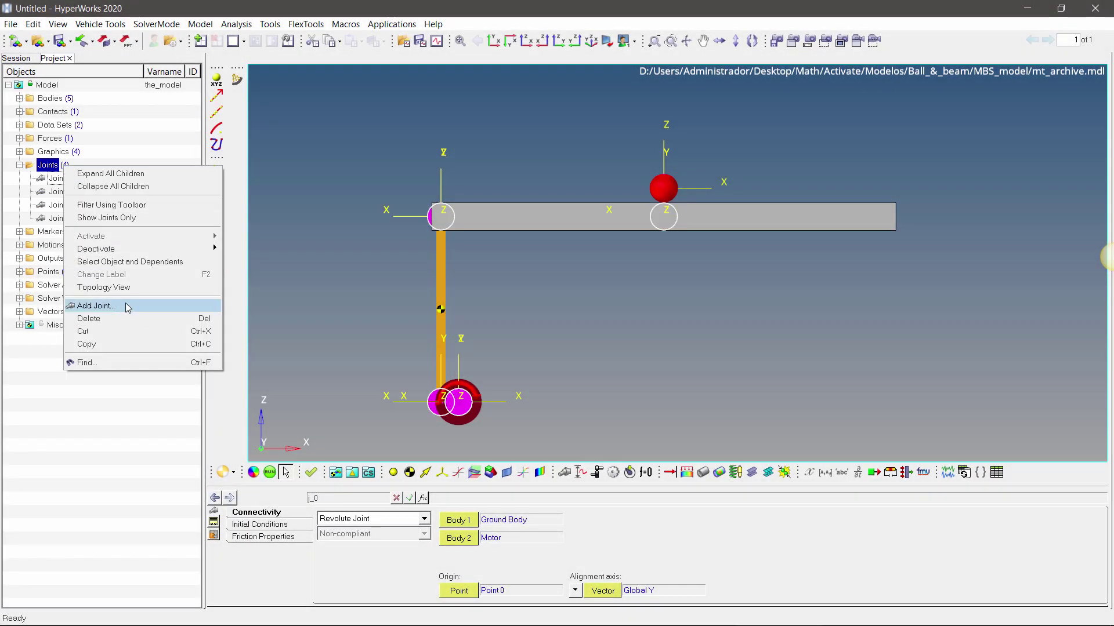
{"action": "left_click", "coordinate": [68, 189]}
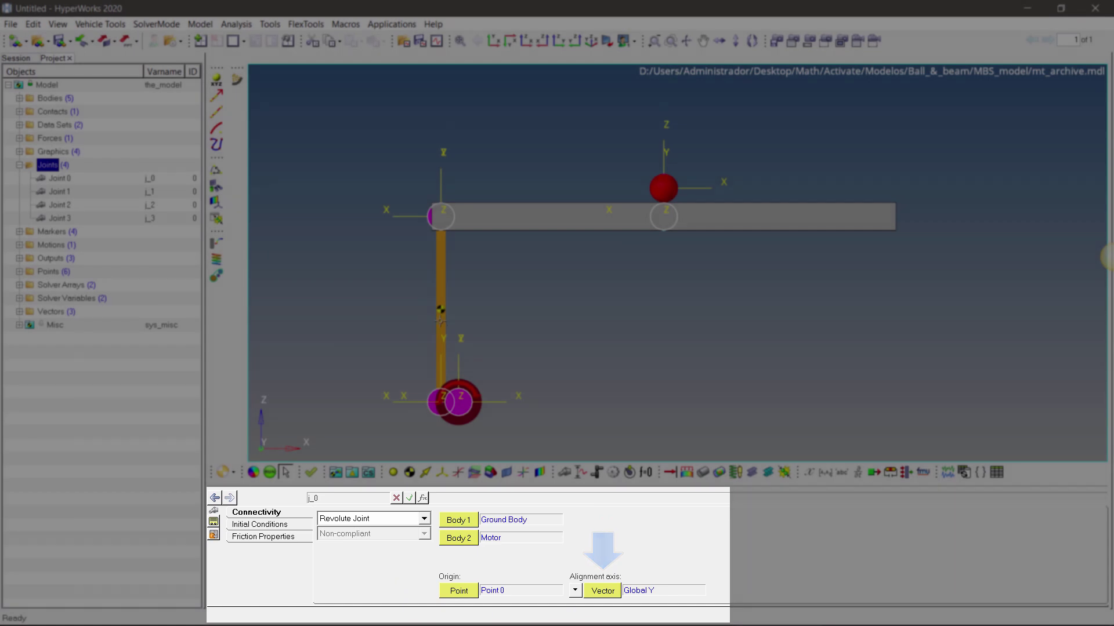
{"action": "left_click_drag", "start_coordinate": [493, 328], "coordinate": [570, 96], "text": "ctrl"}
{"action": "left_click", "coordinate": [590, 41]}
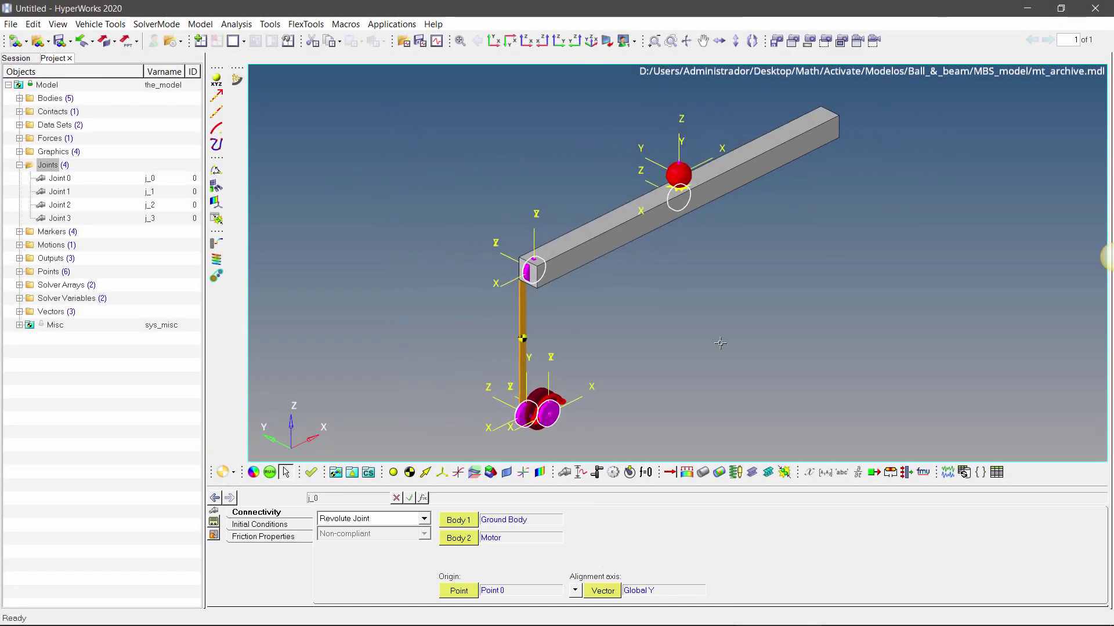
Look up the constraint entities that can be added to the model, including Motion, without adding one
{"action": "right_click", "coordinate": [72, 85]}
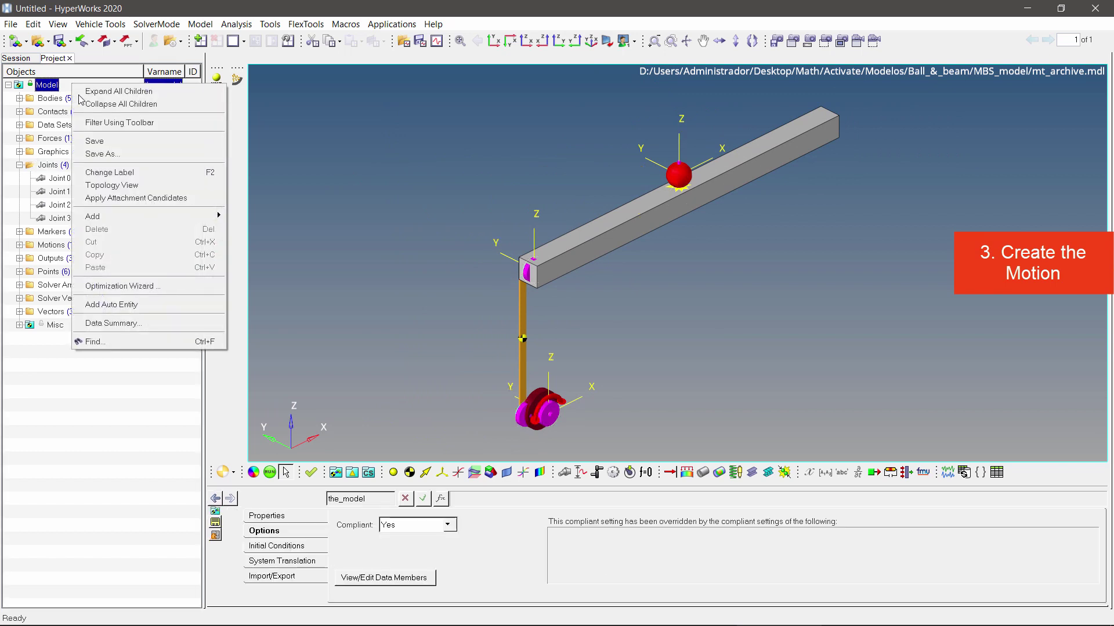
{"action": "mouse_move", "coordinate": [147, 219]}
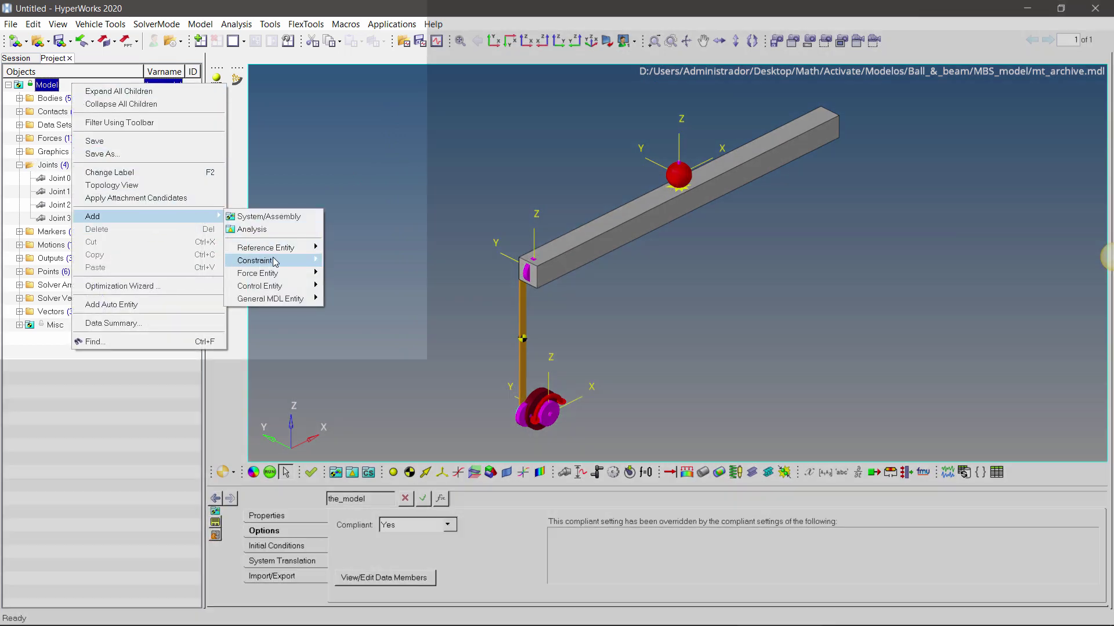
{"action": "mouse_move", "coordinate": [274, 262]}
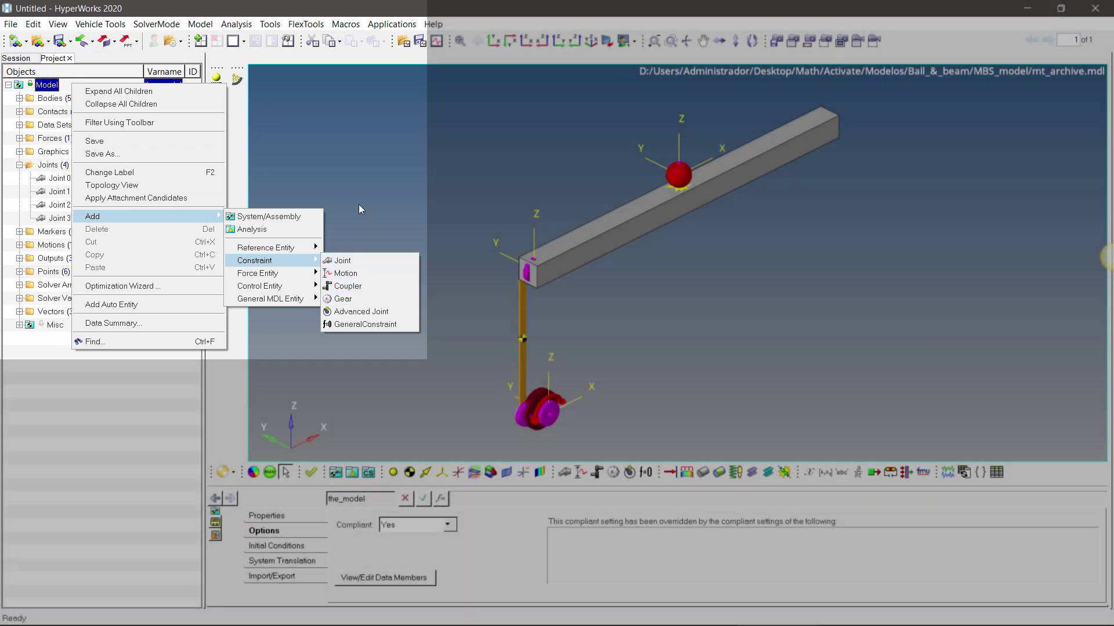
{"action": "left_click", "coordinate": [359, 205]}
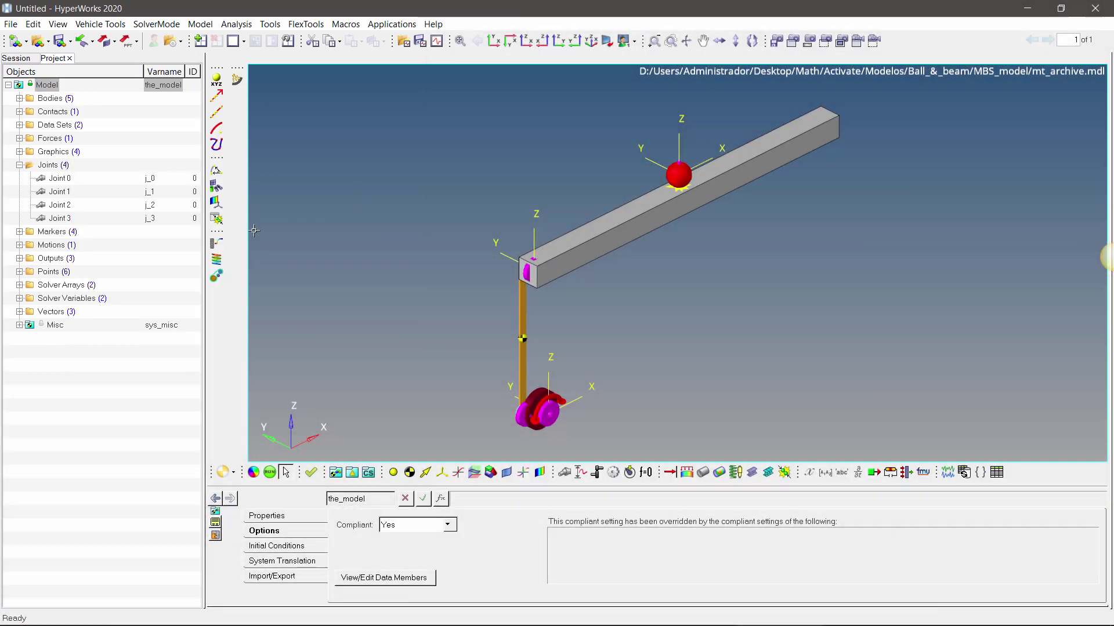
Check the joint the motor motion acts on and its available property types, keeping Displacement
{"action": "left_click", "coordinate": [19, 244]}
{"action": "left_click", "coordinate": [58, 258]}
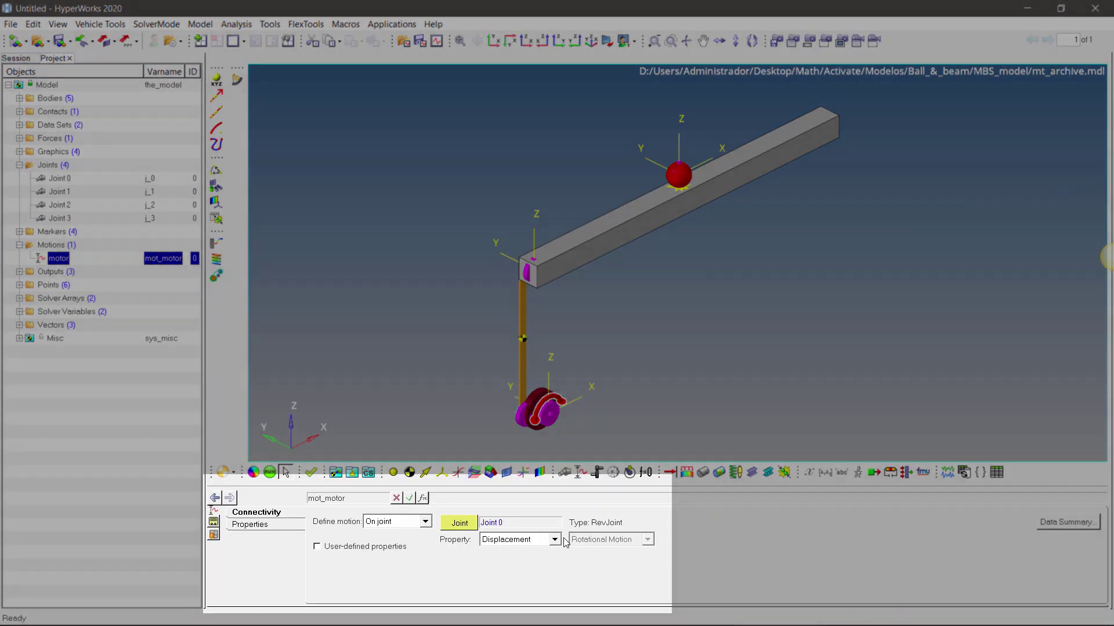
{"action": "left_click", "coordinate": [554, 539]}
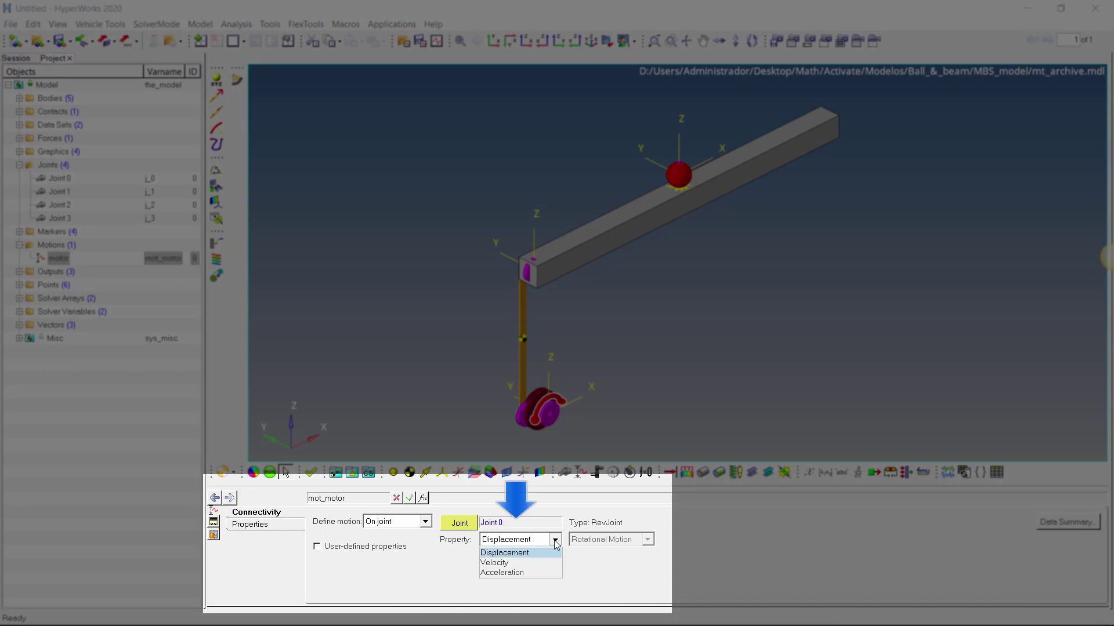
{"action": "left_click", "coordinate": [510, 551]}
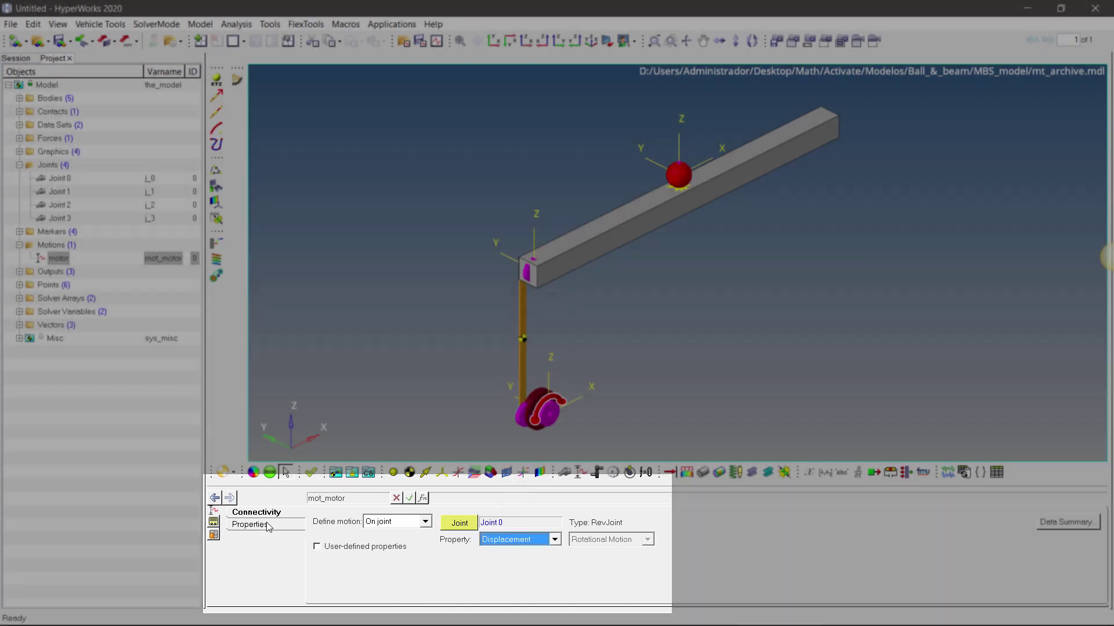
Inspect the full expression defining the motor motion and the motion's location at the motor disc
{"action": "left_click", "coordinate": [250, 525]}
{"action": "scroll", "coordinate": [579, 343], "scroll_direction": "up", "scroll_amount": 5}
{"action": "scroll", "coordinate": [578, 343], "scroll_direction": "up", "scroll_amount": 3}
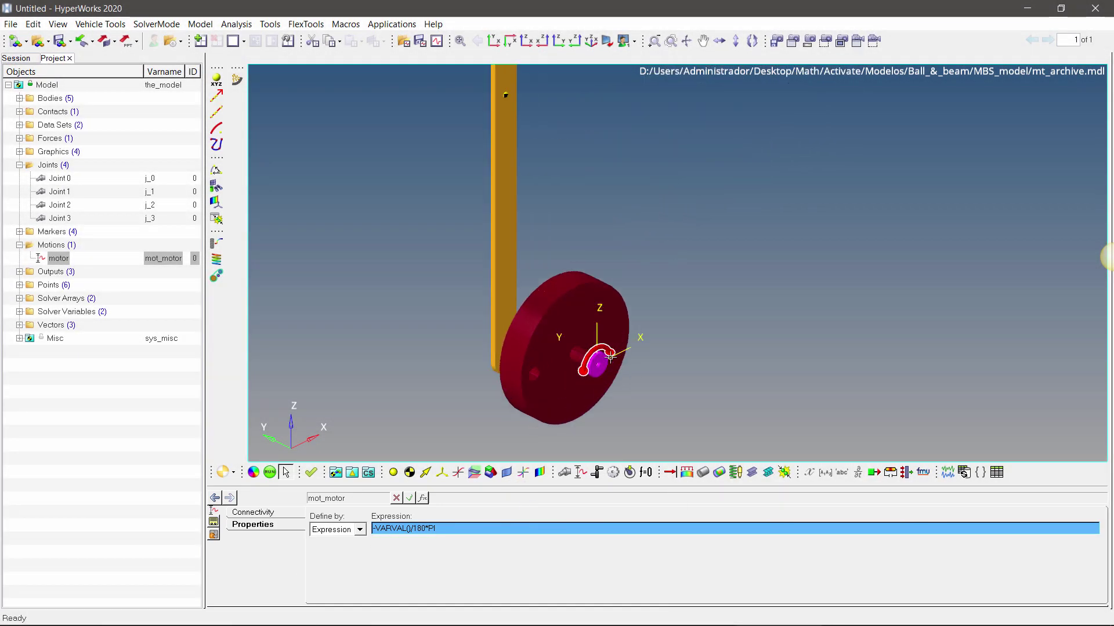
{"action": "left_click", "coordinate": [549, 533]}
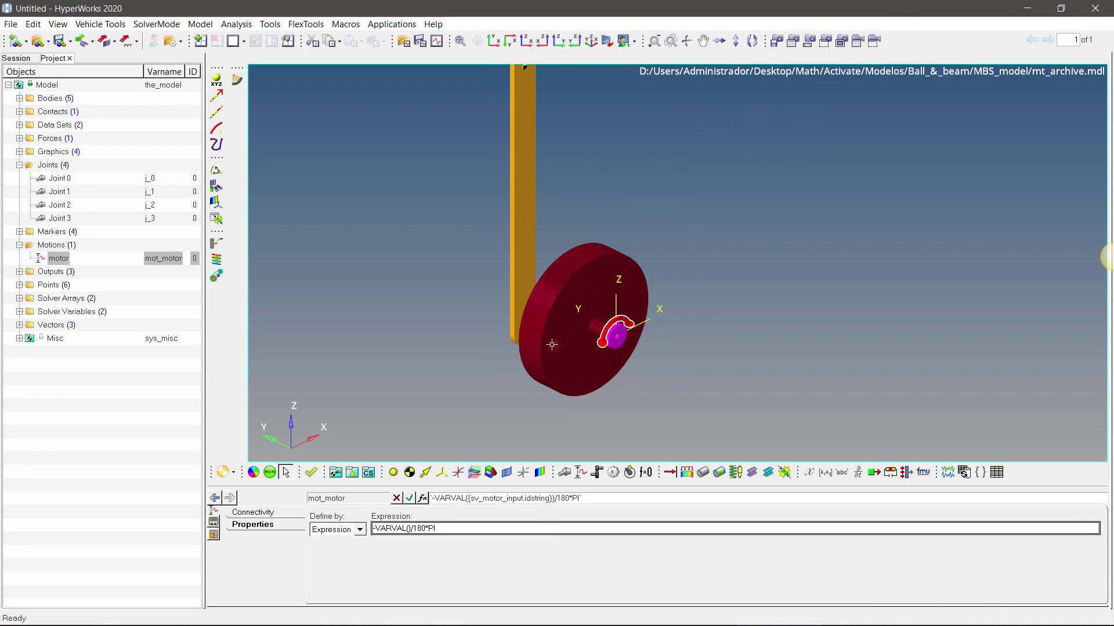
{"action": "left_click", "coordinate": [19, 245]}
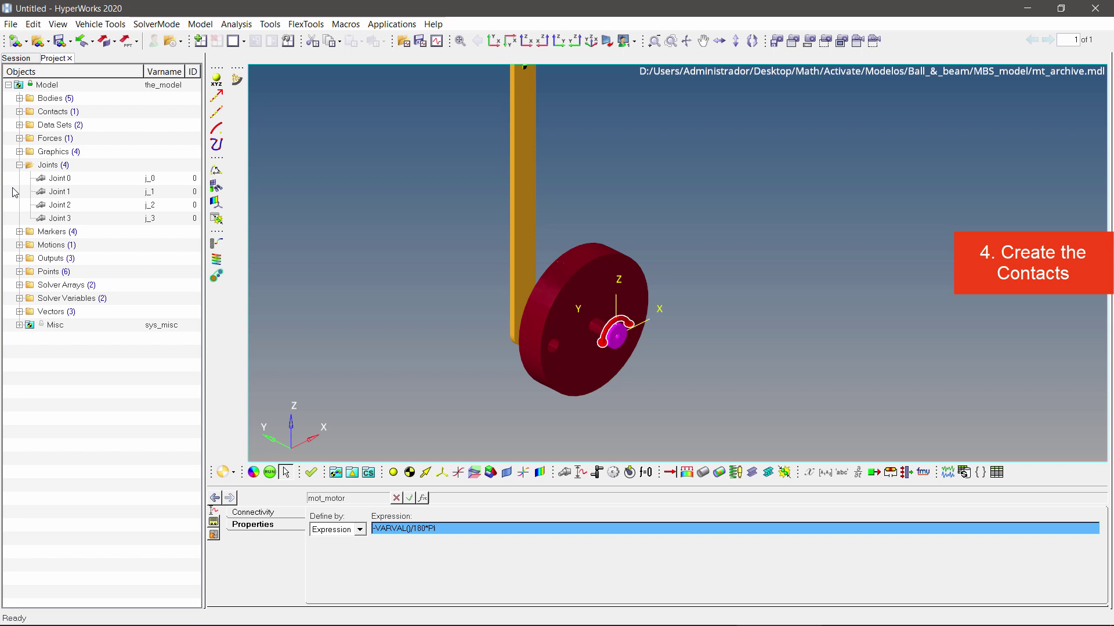
Review contact C1 between ball and beam: its connectivity, normal force settings and friction force settings
{"action": "left_click", "coordinate": [19, 165]}
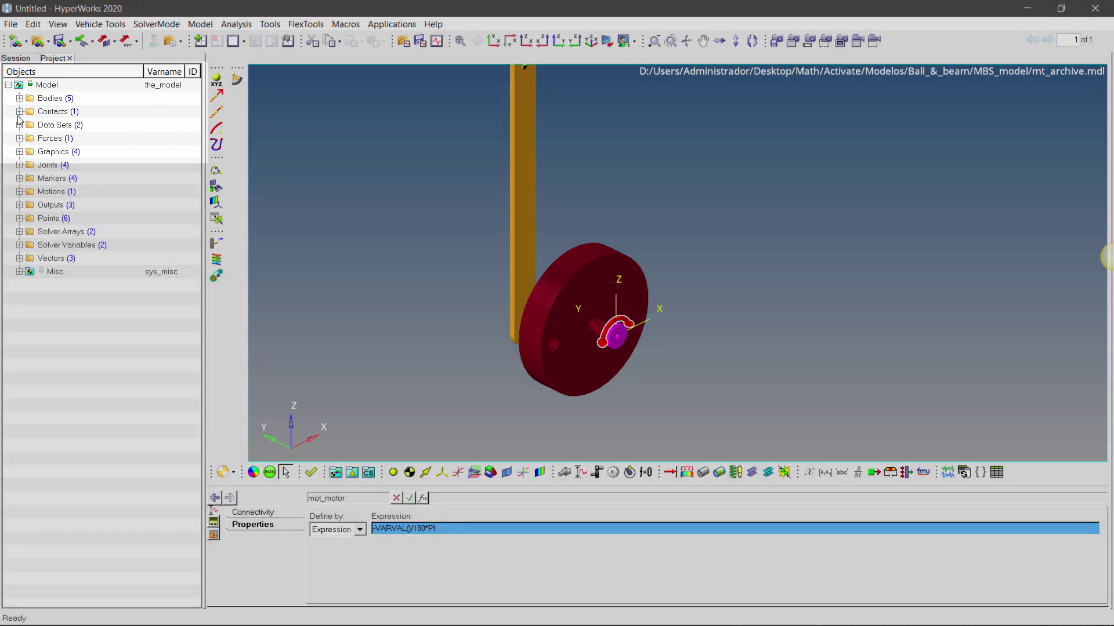
{"action": "left_click", "coordinate": [19, 111]}
{"action": "left_click", "coordinate": [53, 125]}
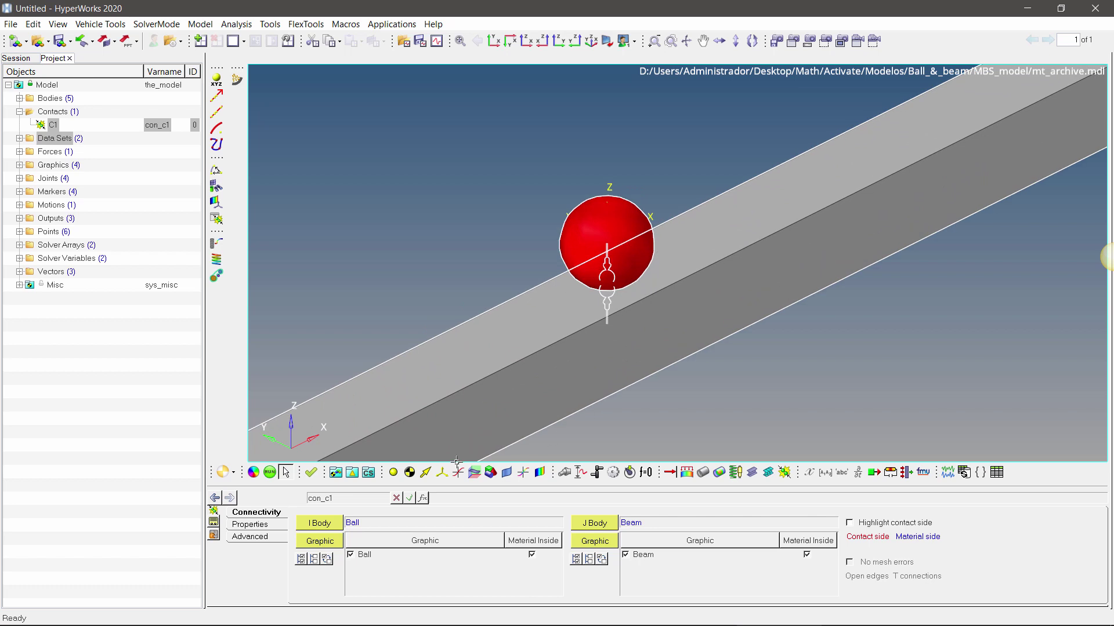
{"action": "left_click", "coordinate": [250, 525]}
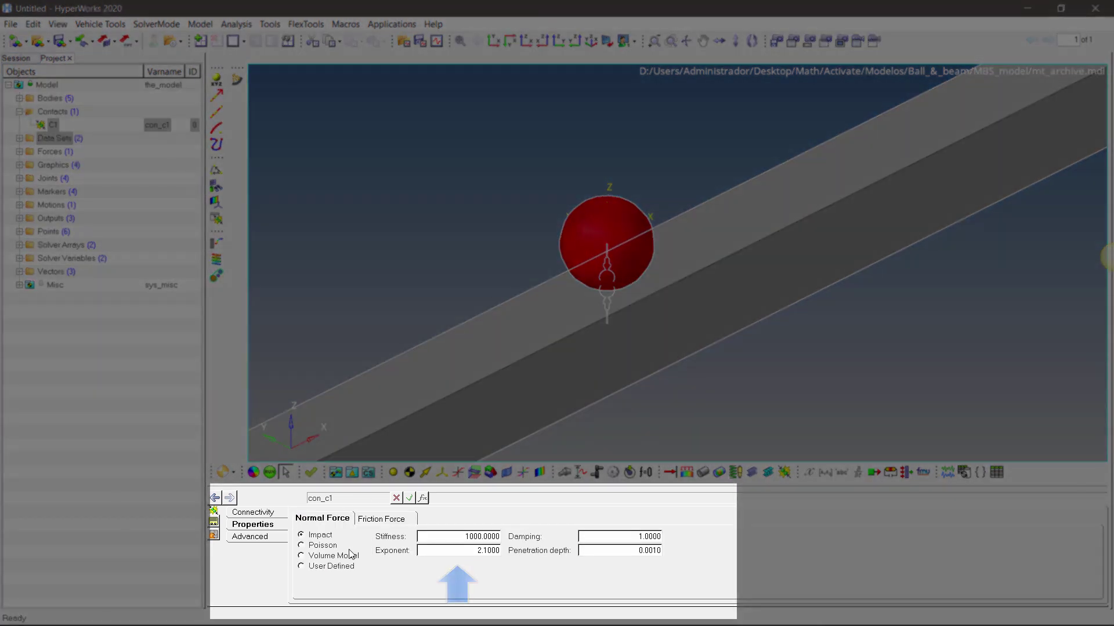
{"action": "left_click", "coordinate": [369, 523]}
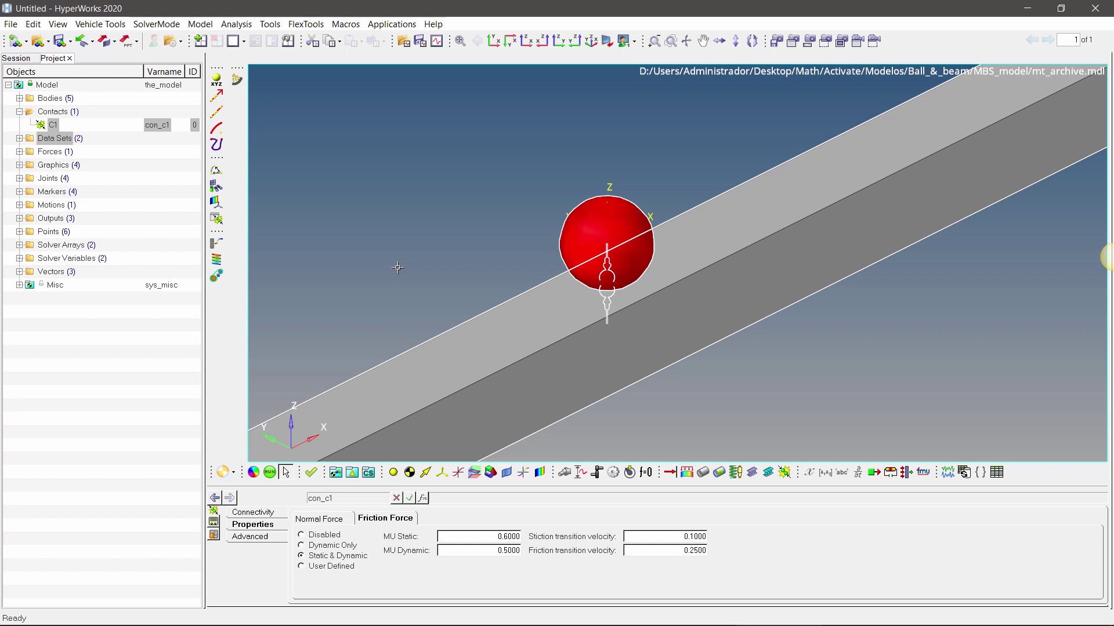
{"action": "key", "text": "f"}
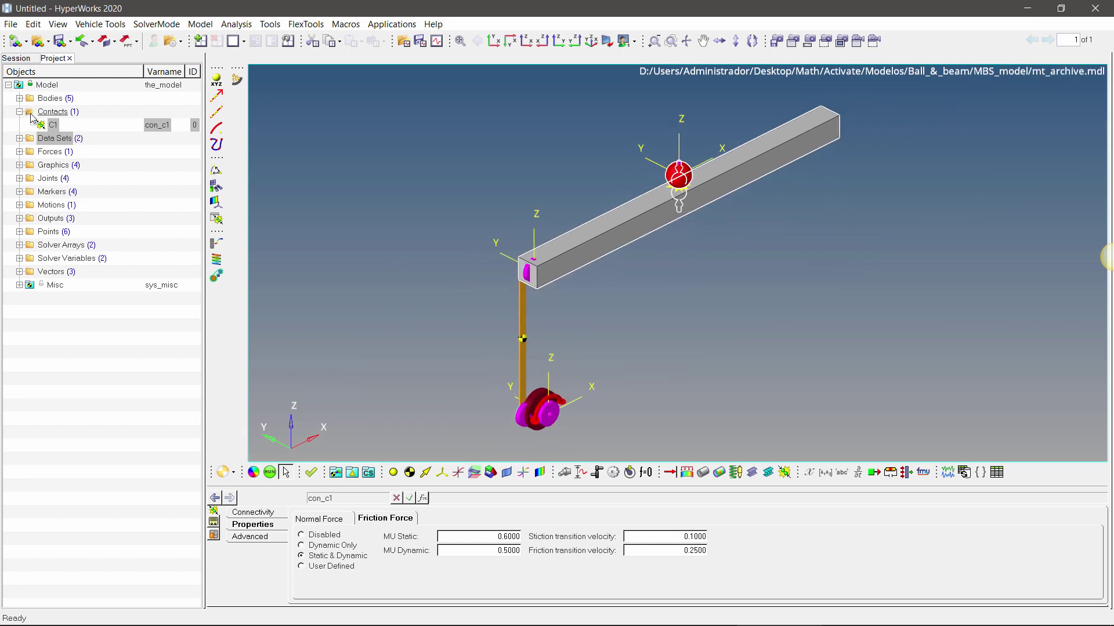
{"action": "left_click", "coordinate": [19, 112]}
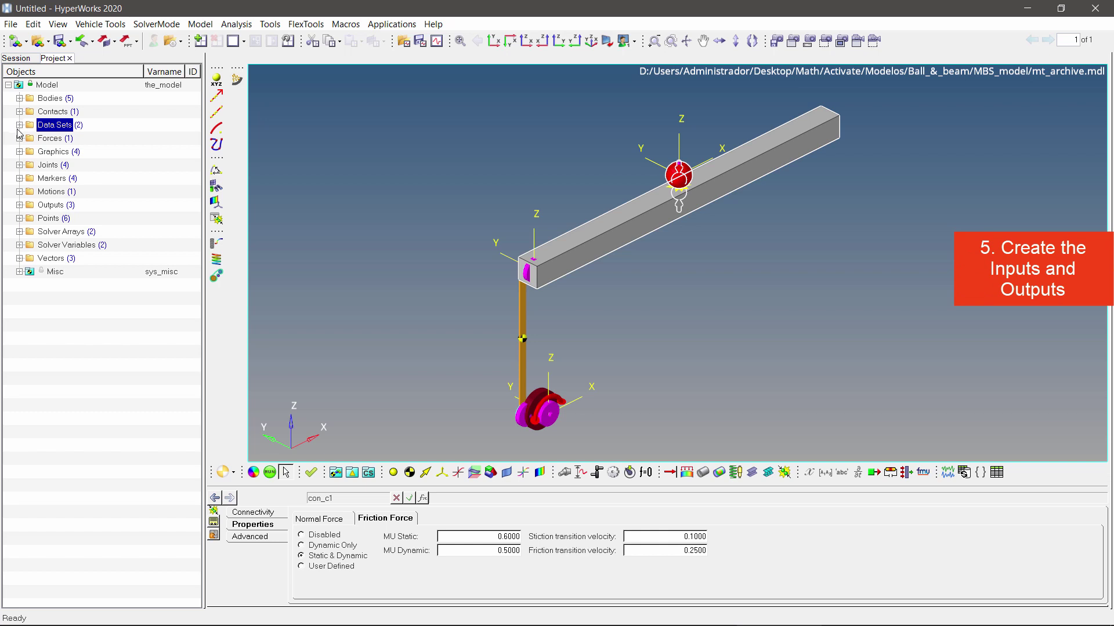
Examine the Motor - Input and Ball - Displacement solver variables, including the full ball displacement expression
{"action": "left_click", "coordinate": [20, 231]}
{"action": "left_click", "coordinate": [19, 272]}
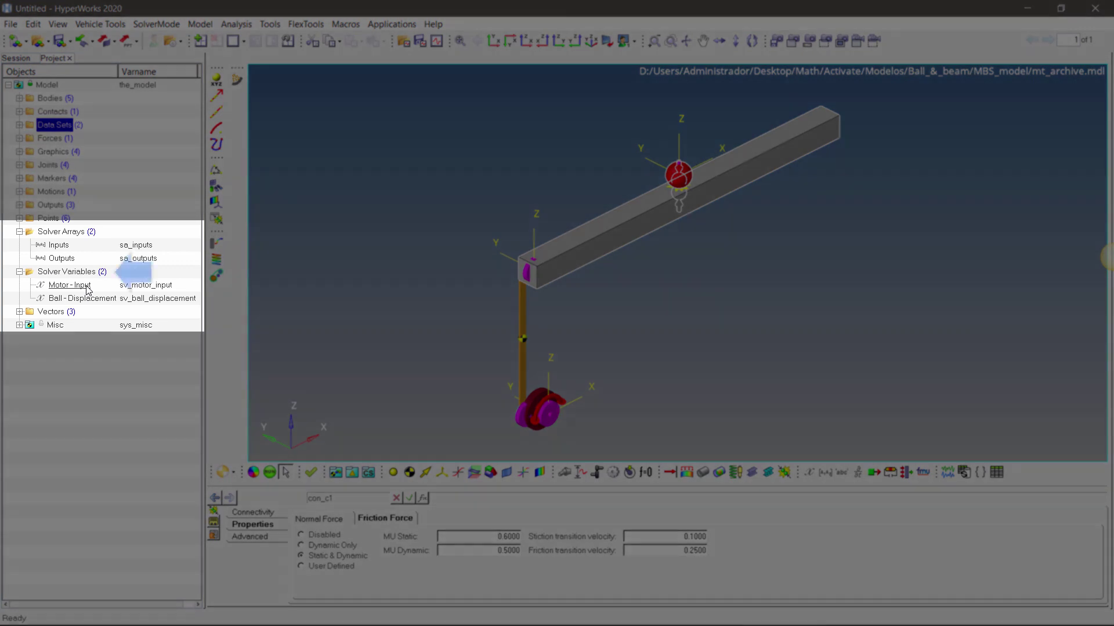
{"action": "left_click", "coordinate": [87, 287]}
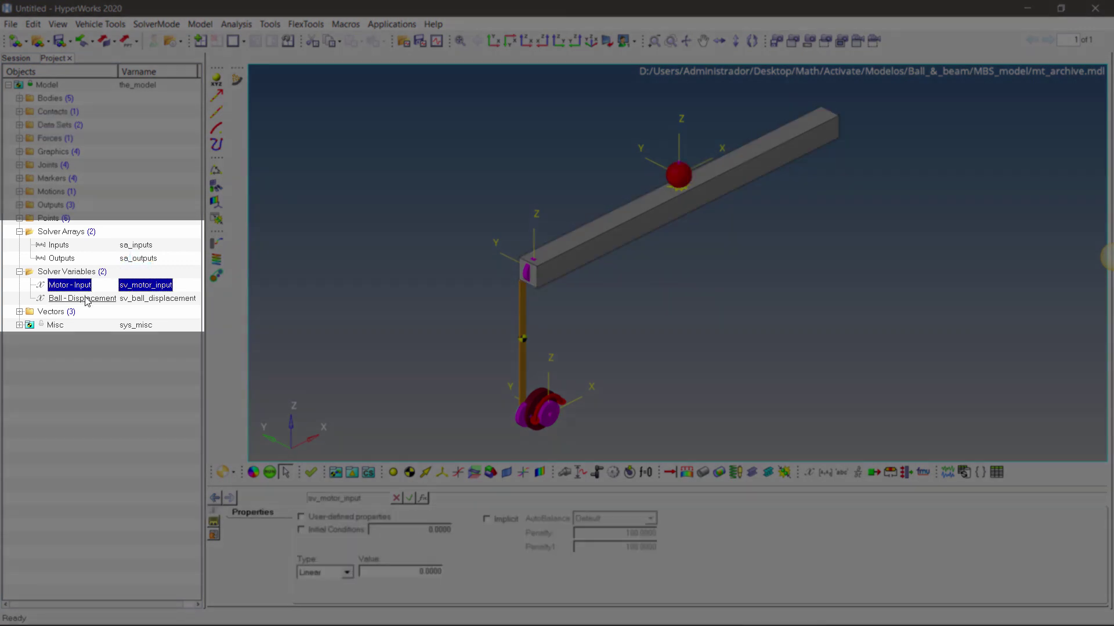
{"action": "left_click", "coordinate": [76, 272]}
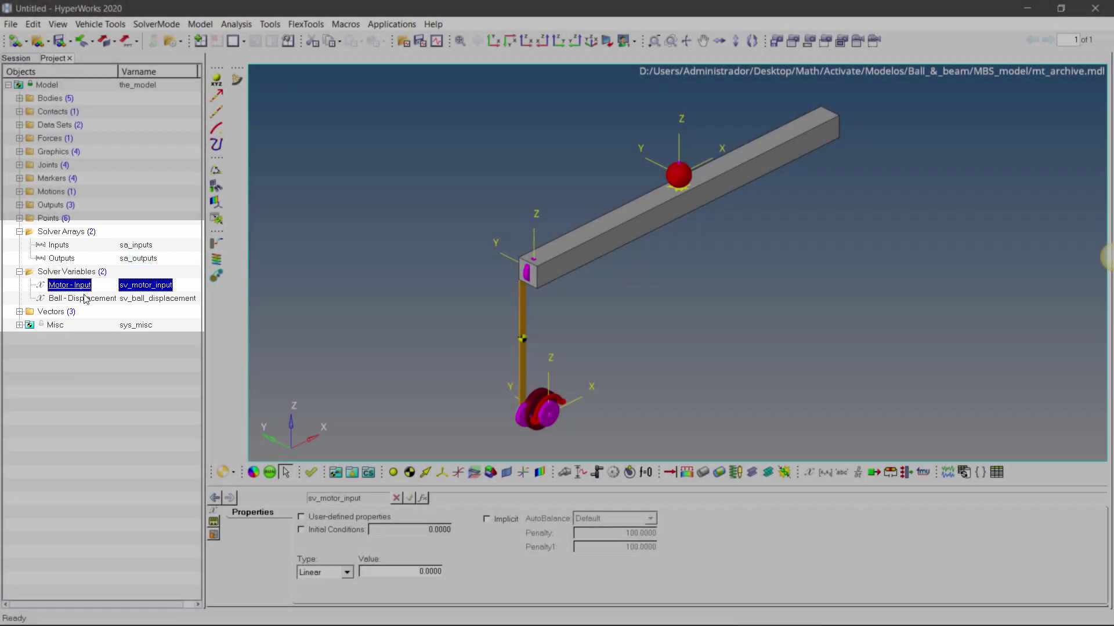
{"action": "left_click", "coordinate": [86, 298]}
{"action": "left_click", "coordinate": [455, 573]}
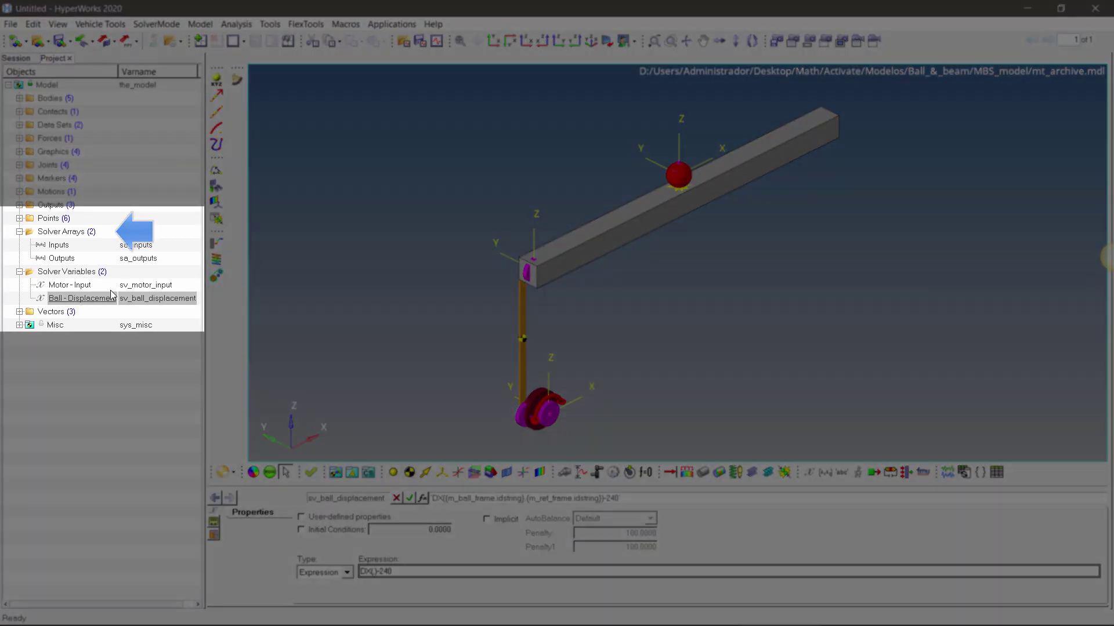
Check the array type and assigned solver variable of the Inputs and Outputs solver arrays
{"action": "left_click", "coordinate": [61, 232]}
{"action": "left_click", "coordinate": [65, 244]}
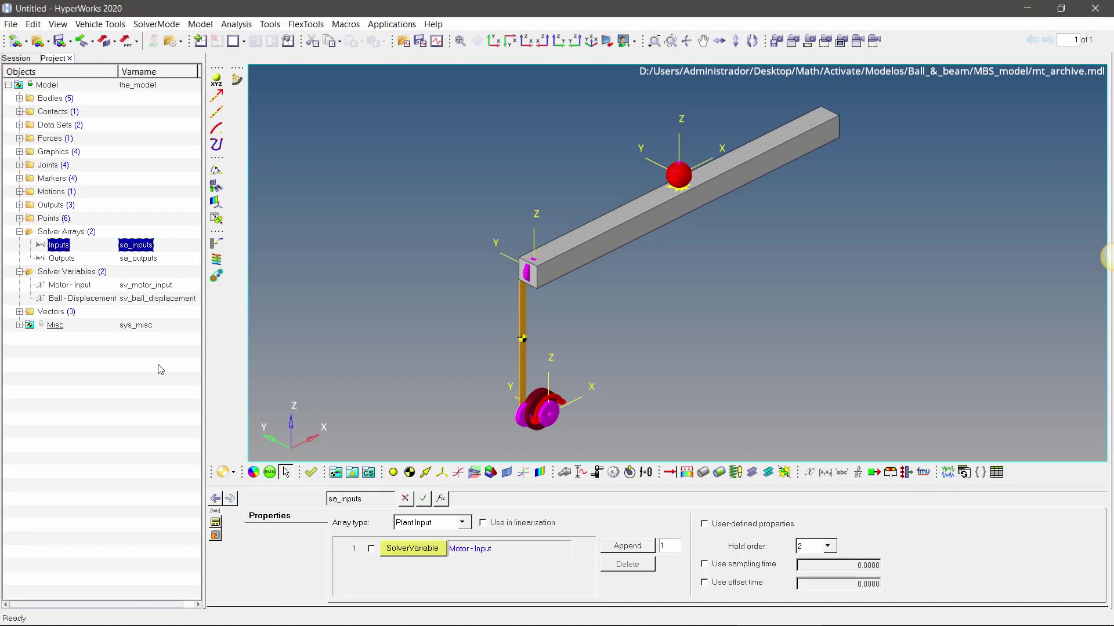
{"action": "left_click", "coordinate": [462, 523]}
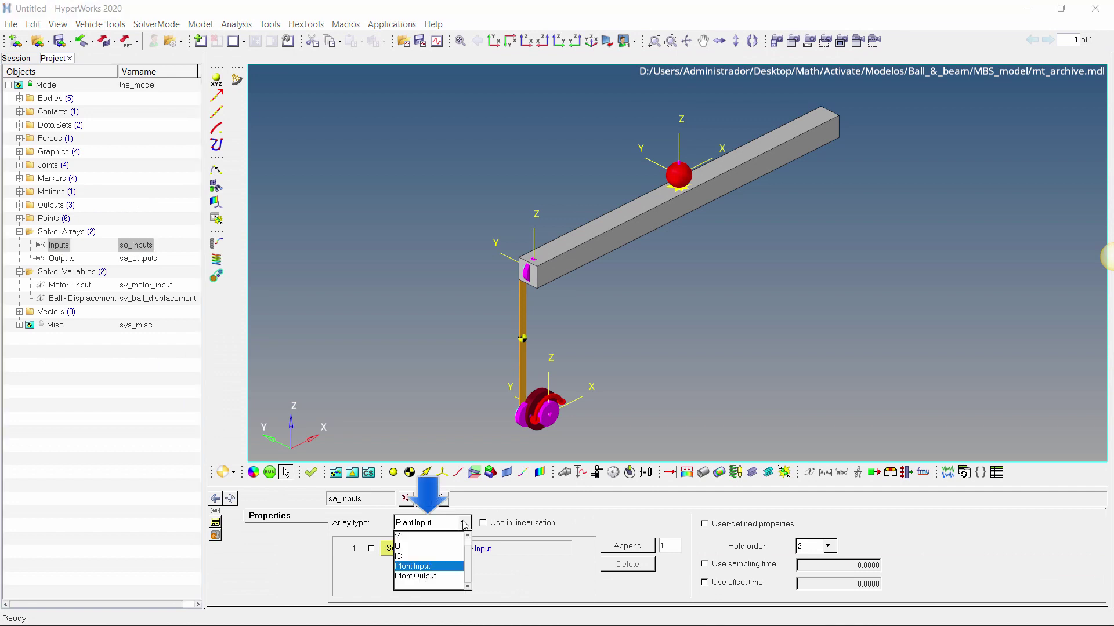
{"action": "left_click", "coordinate": [418, 535]}
{"action": "left_click", "coordinate": [62, 258]}
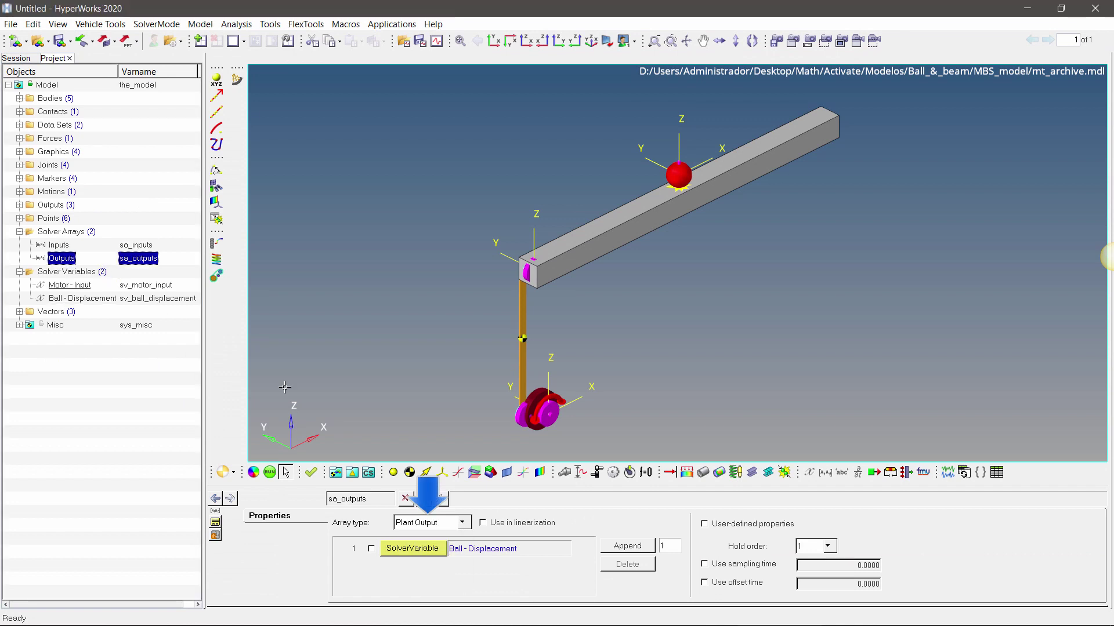
{"action": "left_click", "coordinate": [458, 525]}
{"action": "left_click", "coordinate": [417, 577]}
{"action": "left_click", "coordinate": [19, 232]}
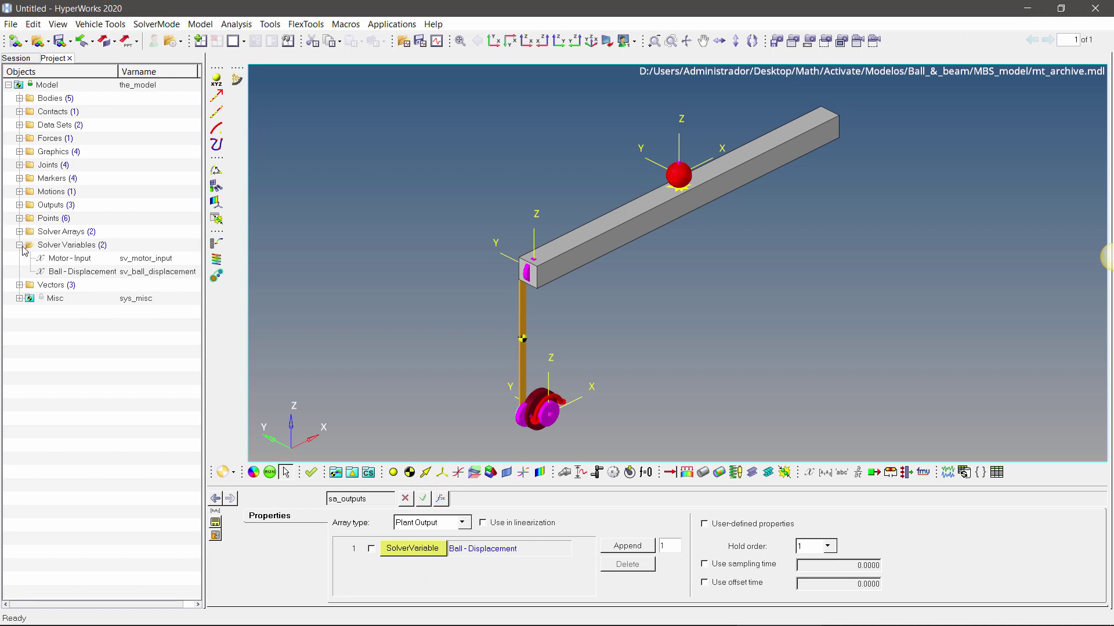
{"action": "left_click", "coordinate": [19, 245]}
Compare the motor motion's expression with the solver variable names to see which variable drives it
{"action": "left_click", "coordinate": [19, 191]}
{"action": "left_click", "coordinate": [58, 205]}
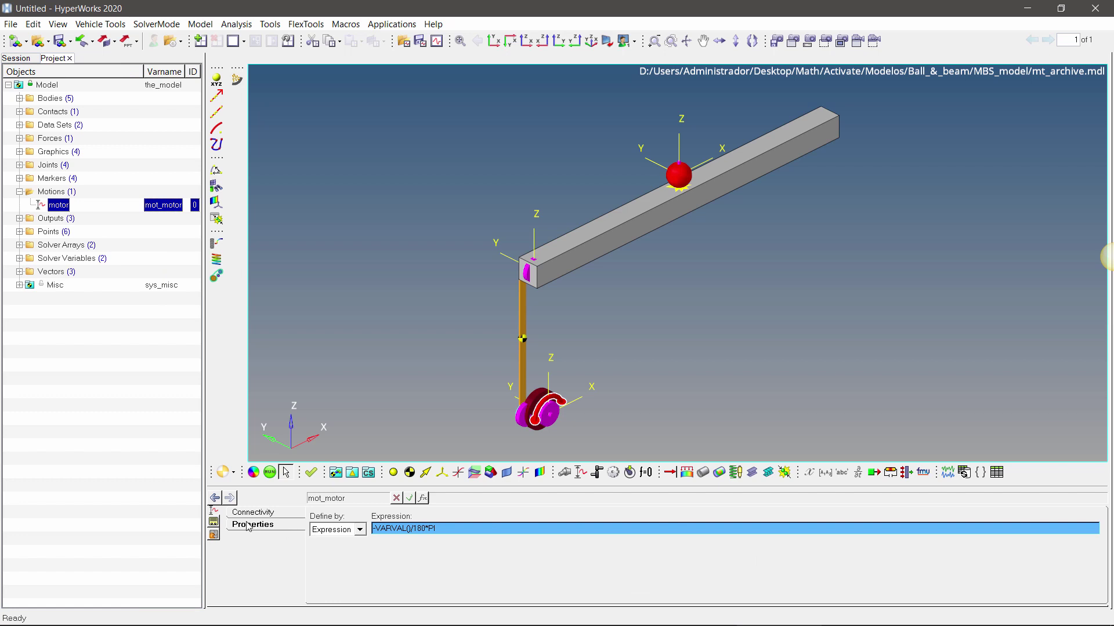
{"action": "left_click", "coordinate": [441, 530]}
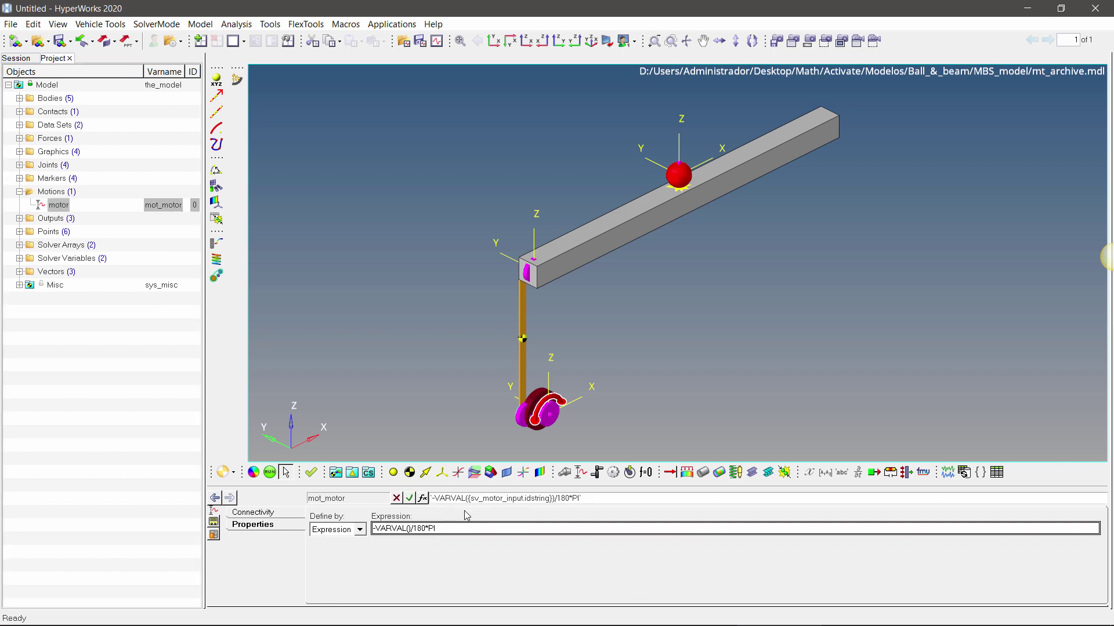
{"action": "left_click", "coordinate": [19, 259]}
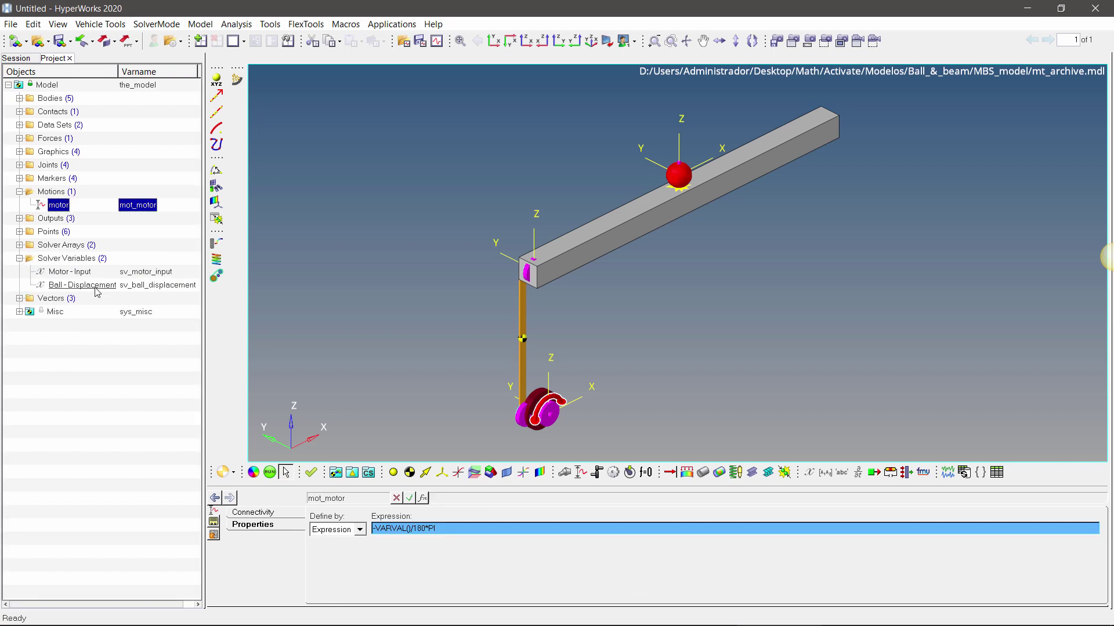
{"action": "left_click", "coordinate": [20, 258]}
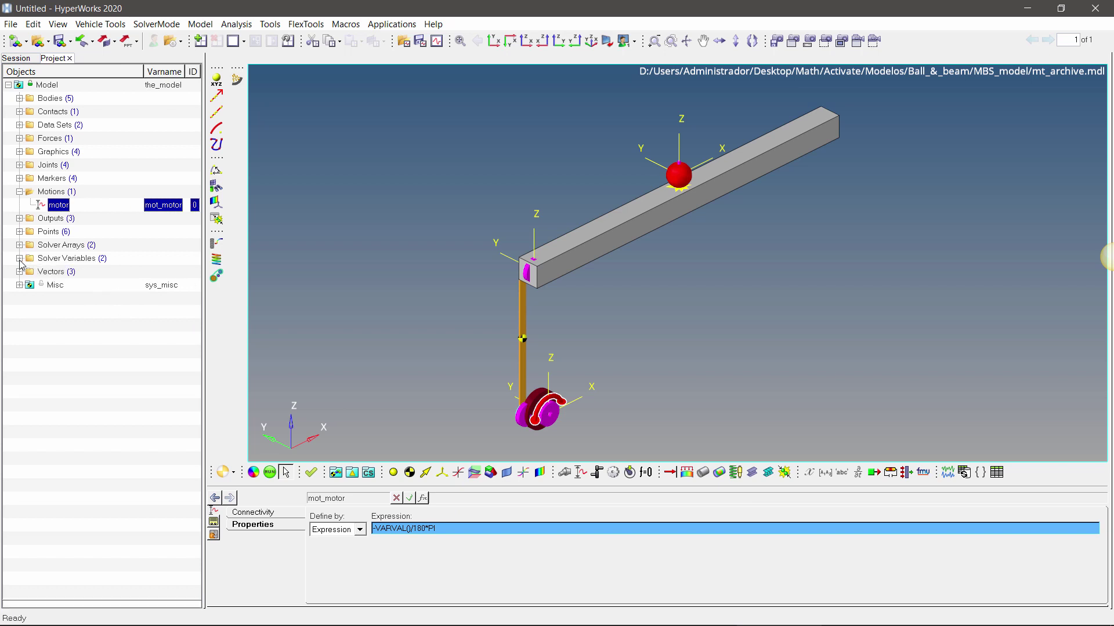
{"action": "left_click", "coordinate": [19, 192]}
Check the Motor - Velocity output's body, reference marker and available measure types, keeping Velocity
{"action": "left_click", "coordinate": [20, 205]}
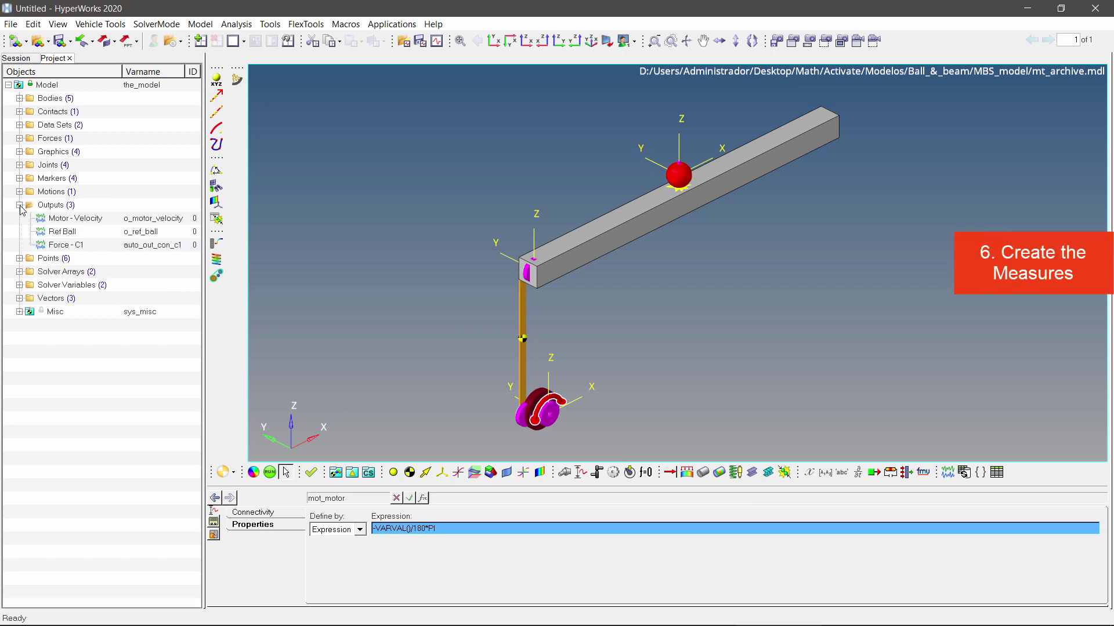
{"action": "left_click", "coordinate": [69, 218]}
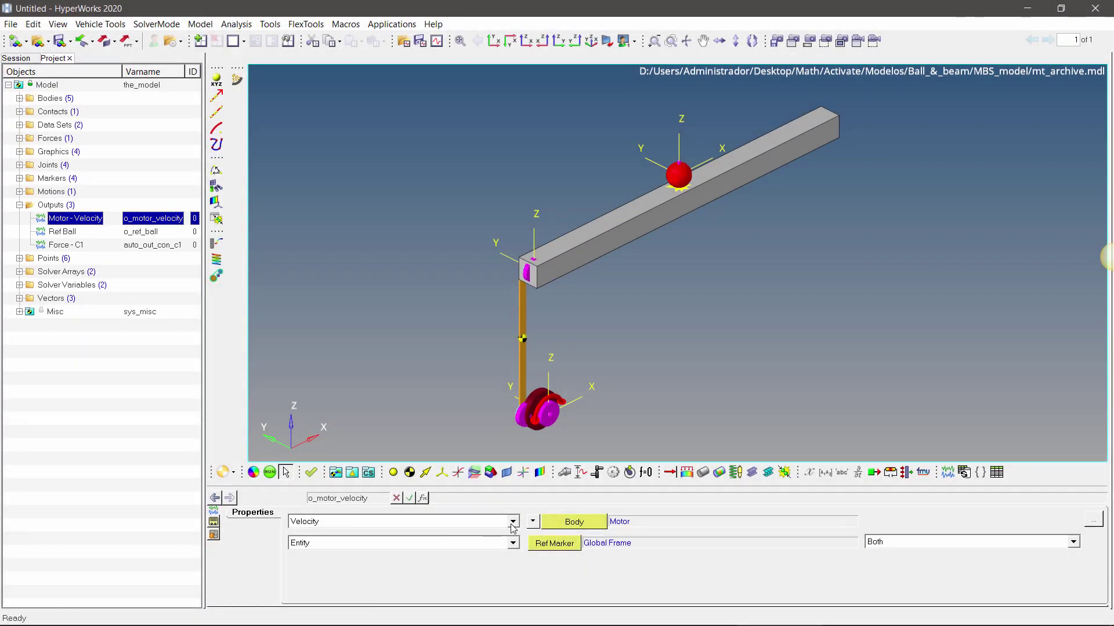
{"action": "left_click", "coordinate": [513, 521]}
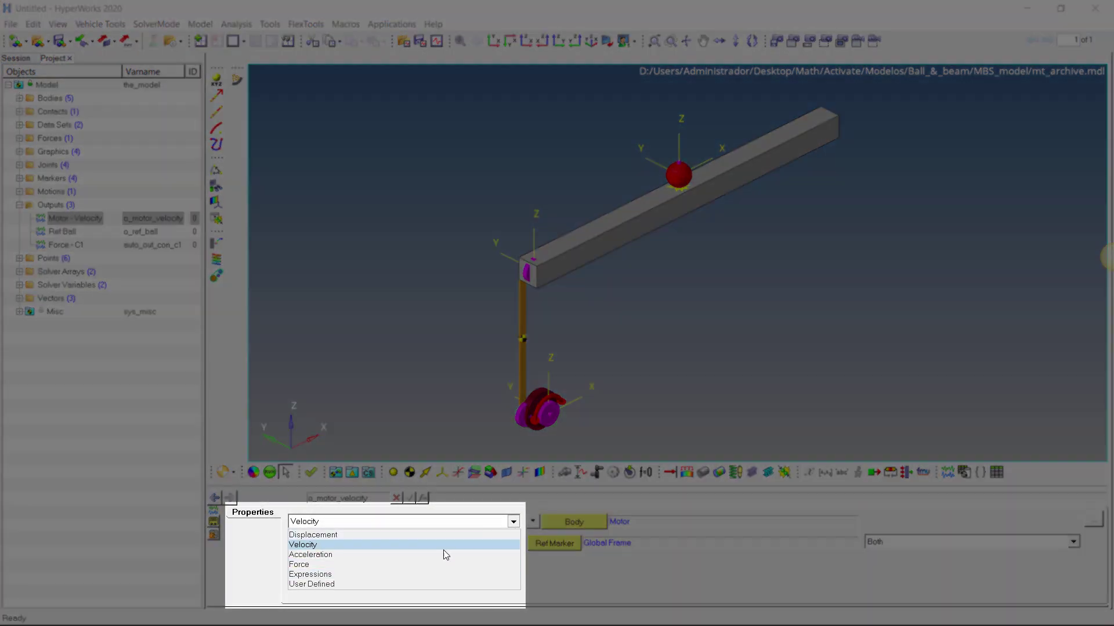
{"action": "left_click", "coordinate": [442, 544]}
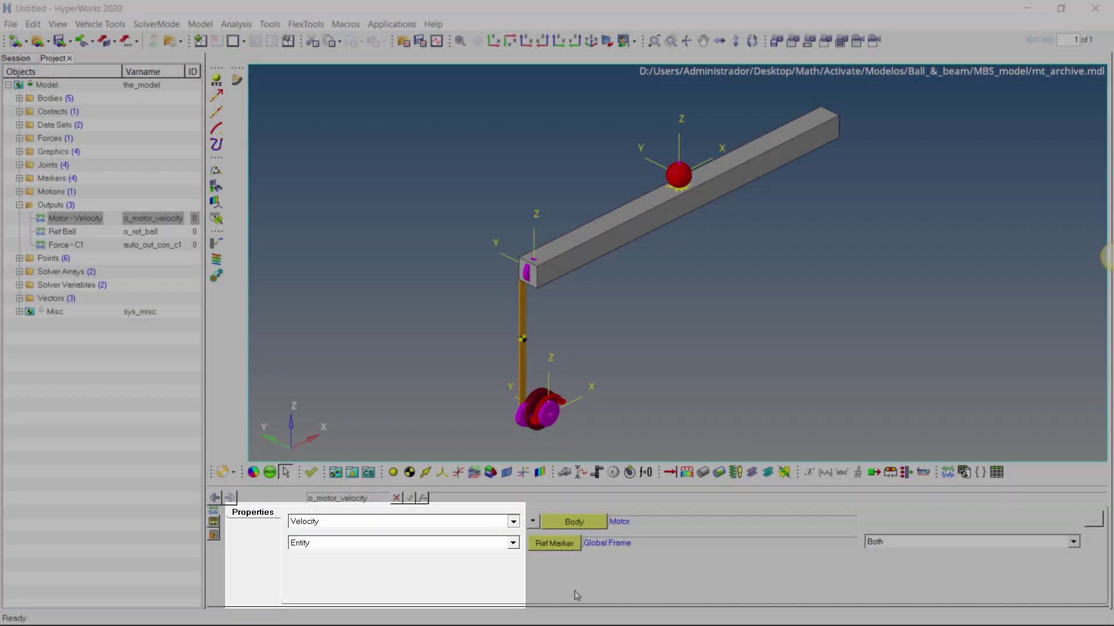
Inspect the full F2 expression of the Ref Ball output
{"action": "left_click", "coordinate": [96, 232]}
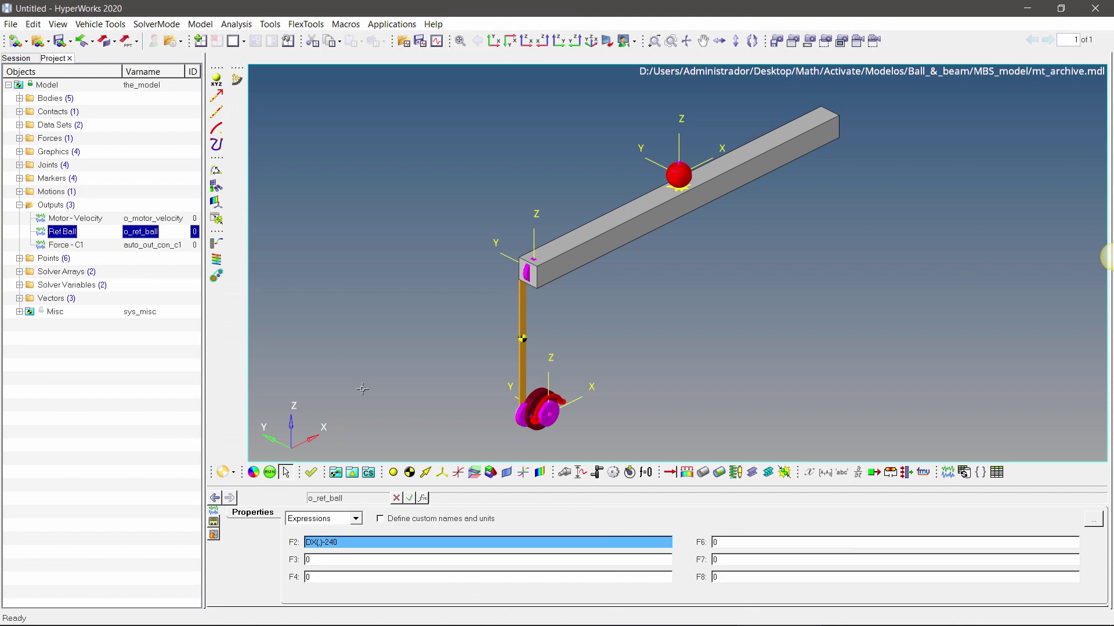
{"action": "left_click", "coordinate": [361, 544]}
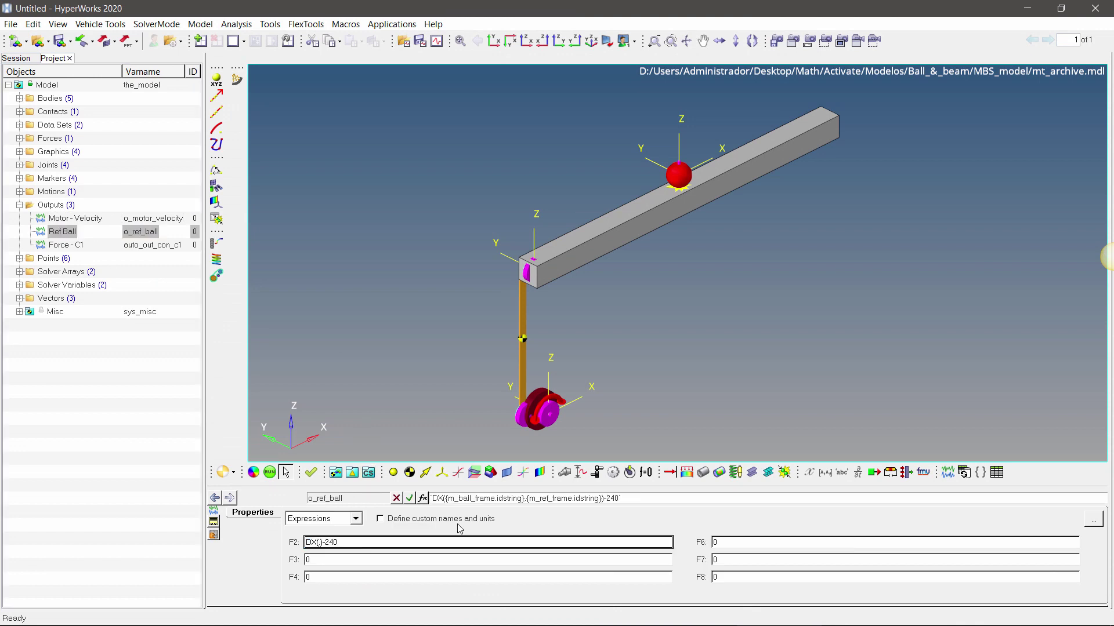
{"action": "left_click", "coordinate": [623, 500]}
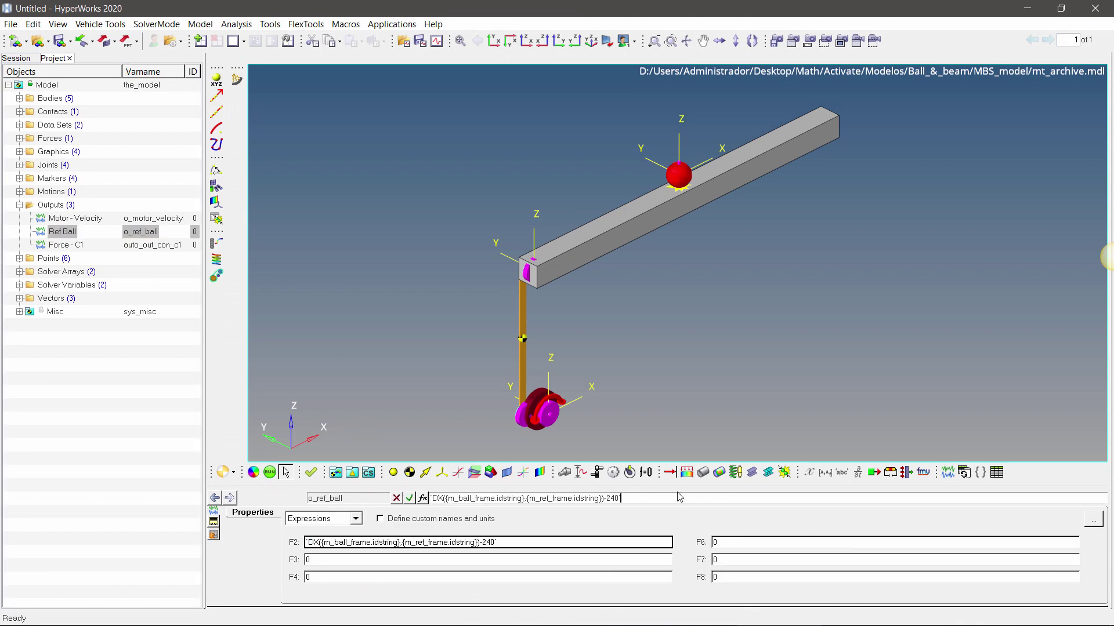
Review the run setup and the transient integrator settings of the MotionSolve simulation, leaving them as they are
{"action": "left_click", "coordinate": [19, 205]}
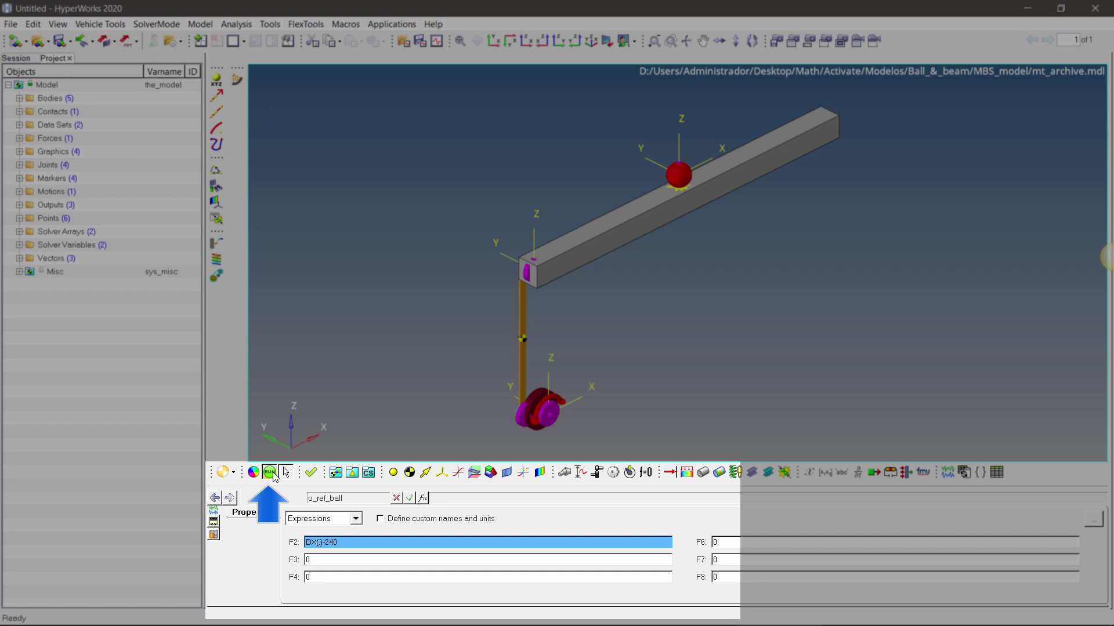
{"action": "left_click", "coordinate": [271, 472]}
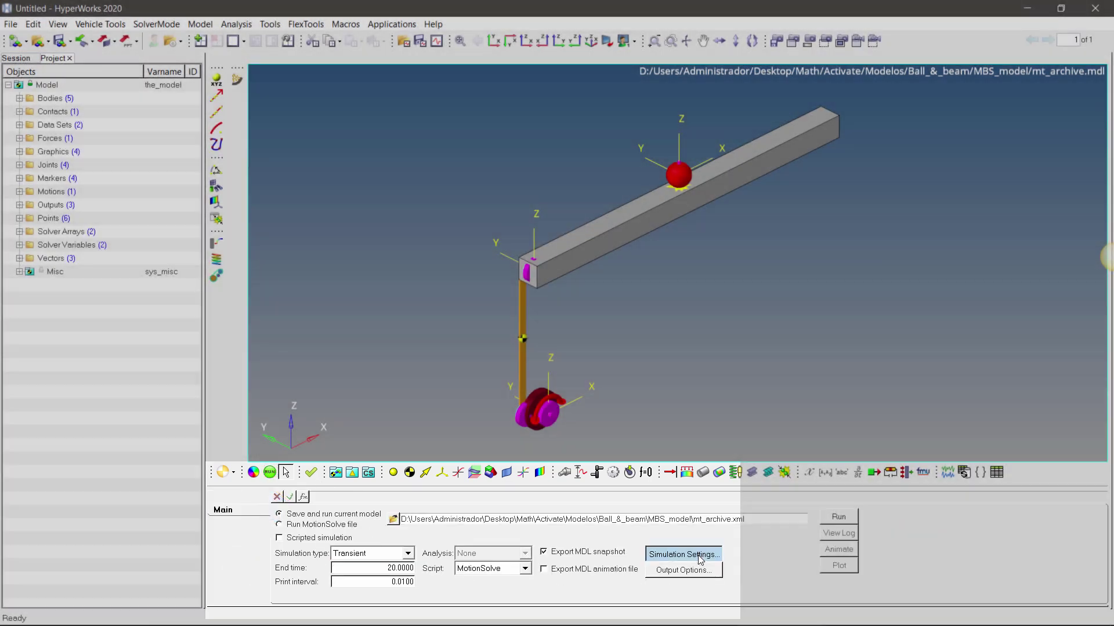
{"action": "left_click", "coordinate": [683, 554]}
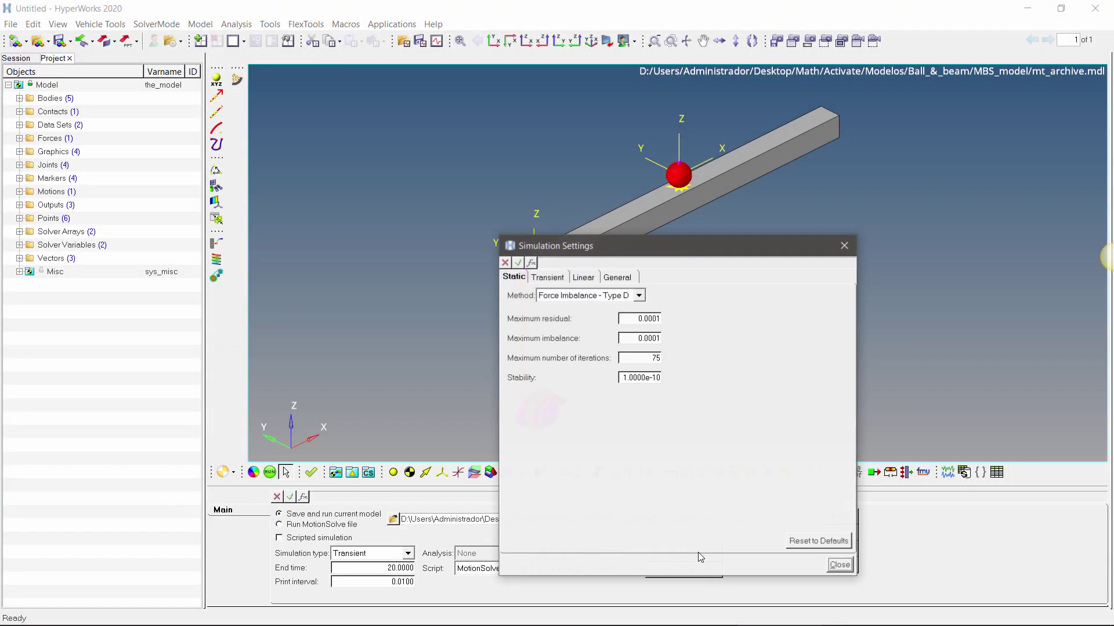
{"action": "left_click", "coordinate": [561, 278]}
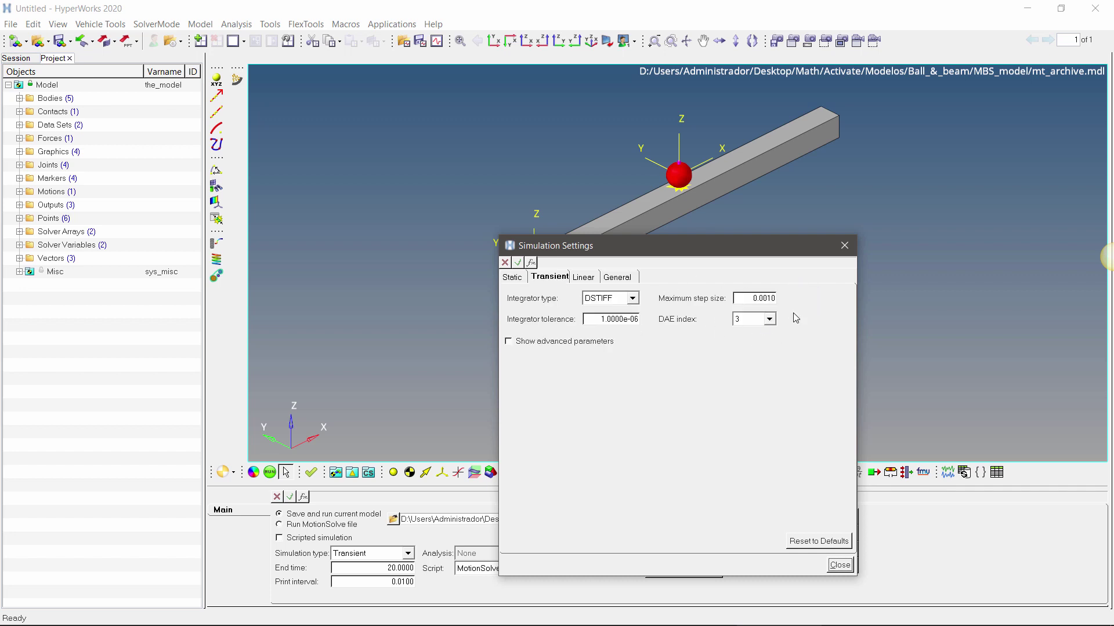
{"action": "left_click", "coordinate": [844, 246]}
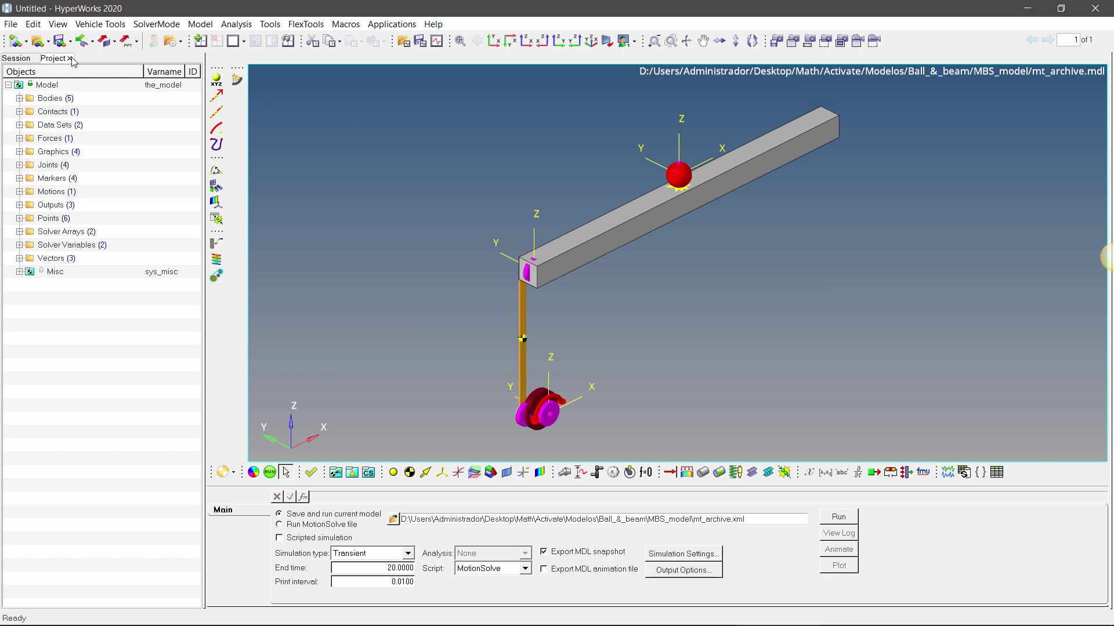
Start the export of the multibody model as a solver deck
{"action": "left_click", "coordinate": [11, 24]}
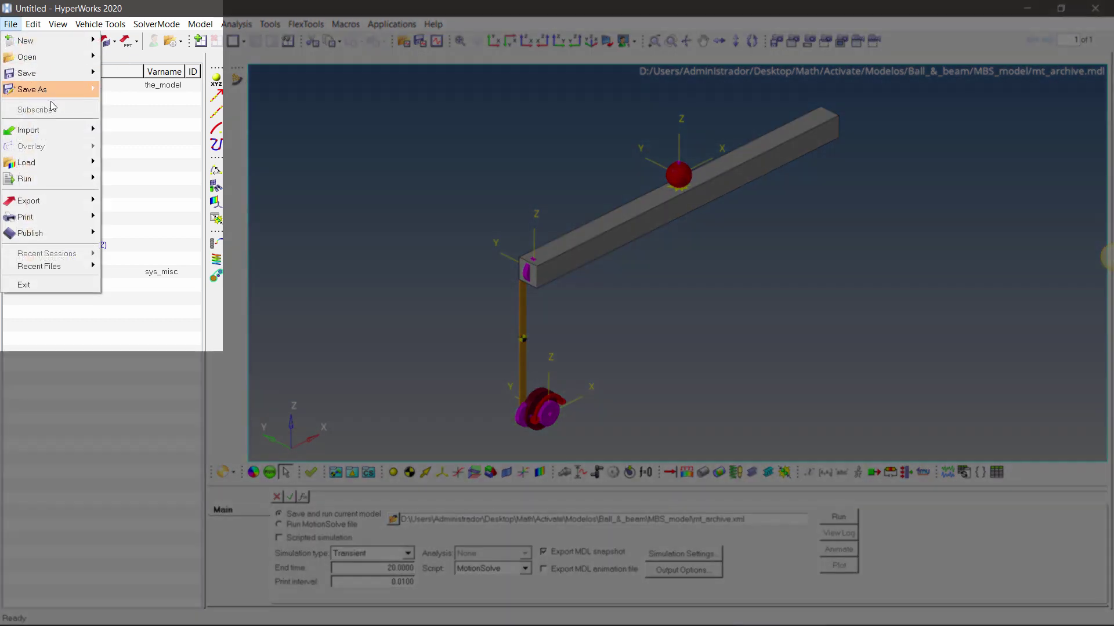
{"action": "mouse_move", "coordinate": [74, 201]}
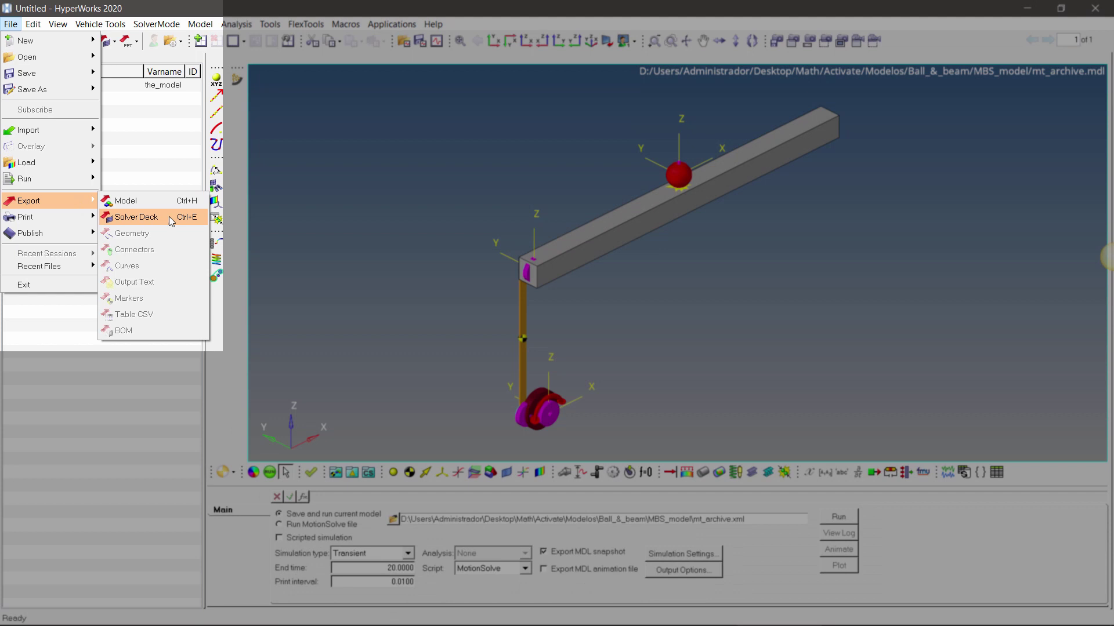
{"action": "left_click", "coordinate": [169, 217]}
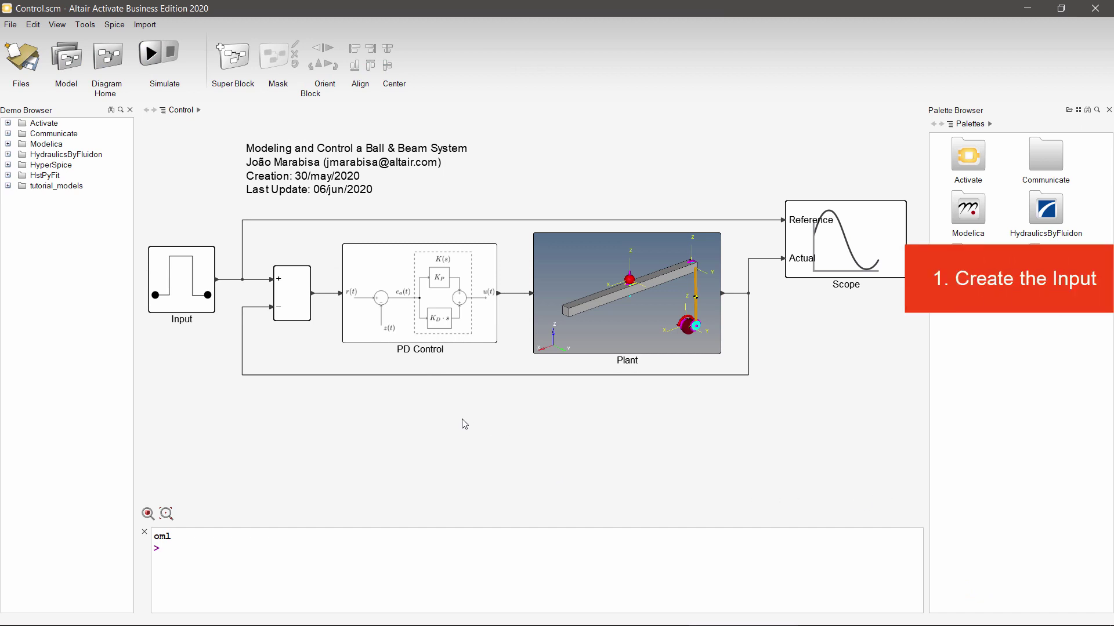
In Altair Activate, open the Input super block of the Control diagram and browse the SignalGenerators blocks in the Activate library
{"action": "left_click", "coordinate": [180, 302]}
{"action": "double_click", "coordinate": [180, 302]}
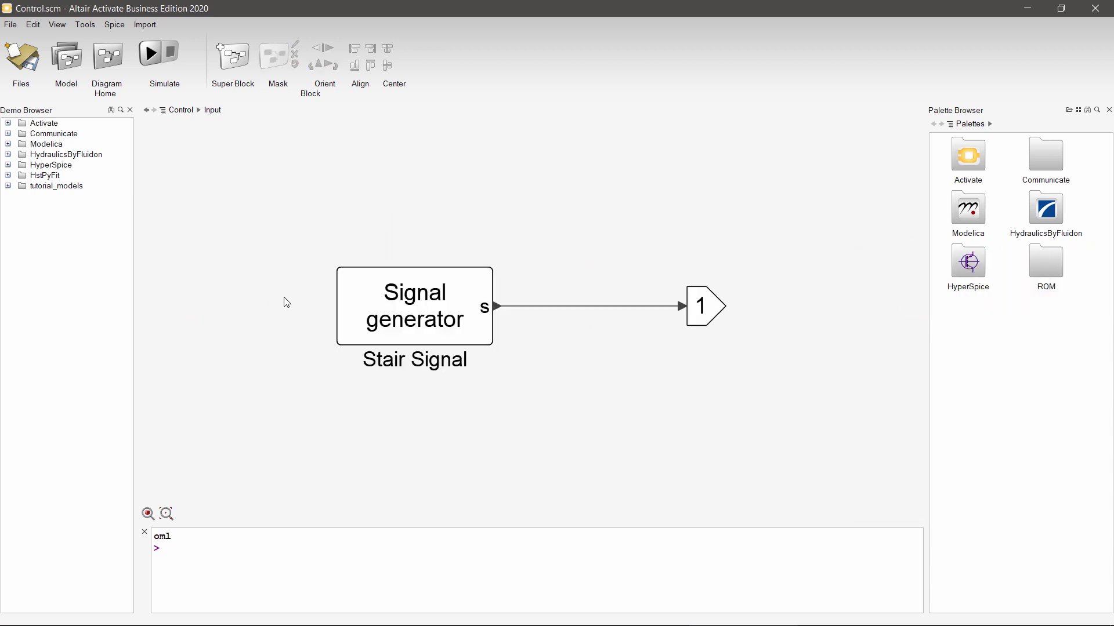
{"action": "left_click", "coordinate": [969, 167]}
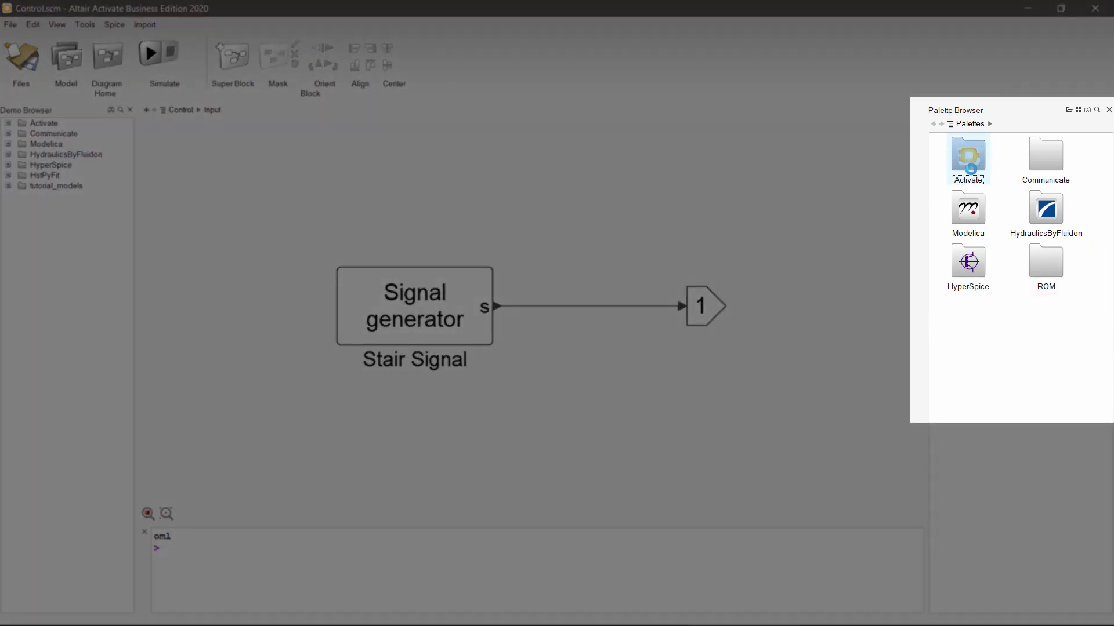
{"action": "double_click", "coordinate": [970, 169]}
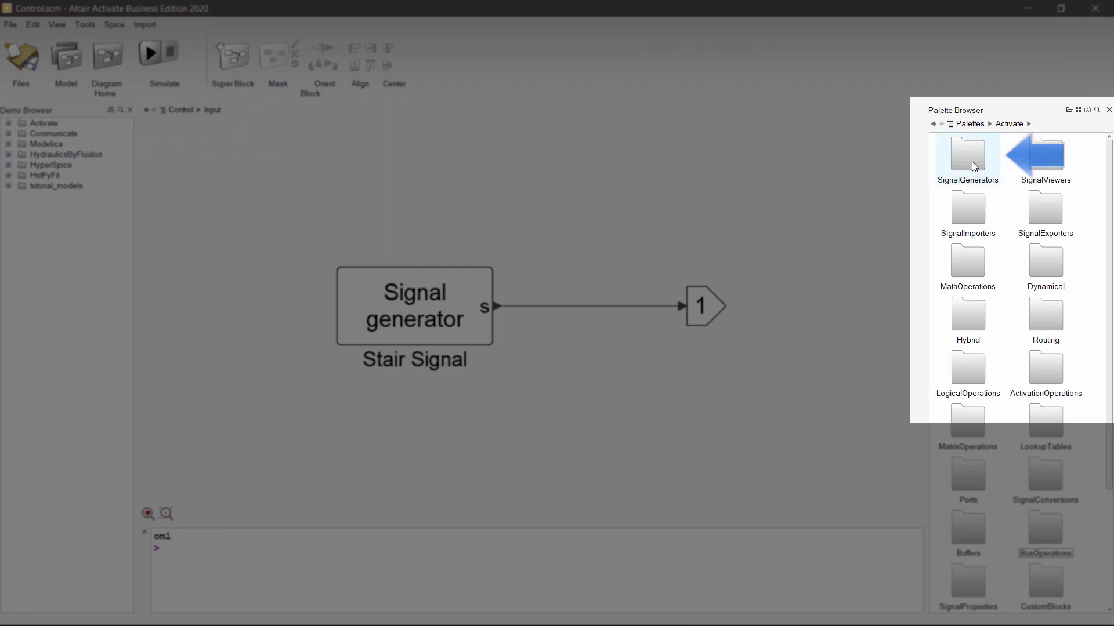
{"action": "double_click", "coordinate": [972, 159]}
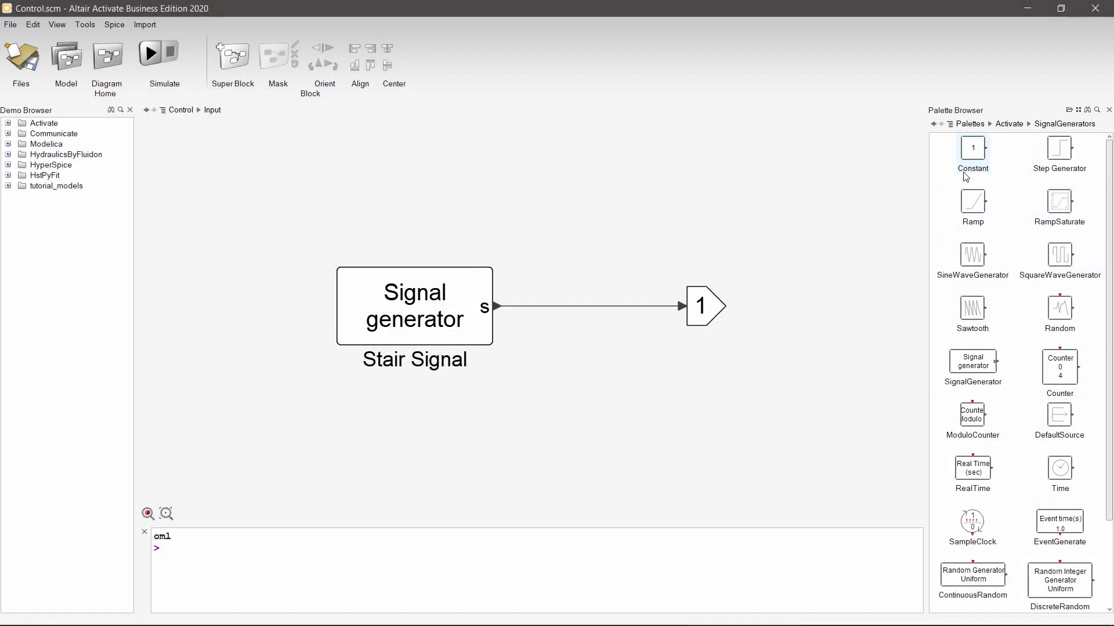
Inspect the Stair Signal generator's time instants, output values and advanced interpolation options without changing them
{"action": "left_click", "coordinate": [446, 311]}
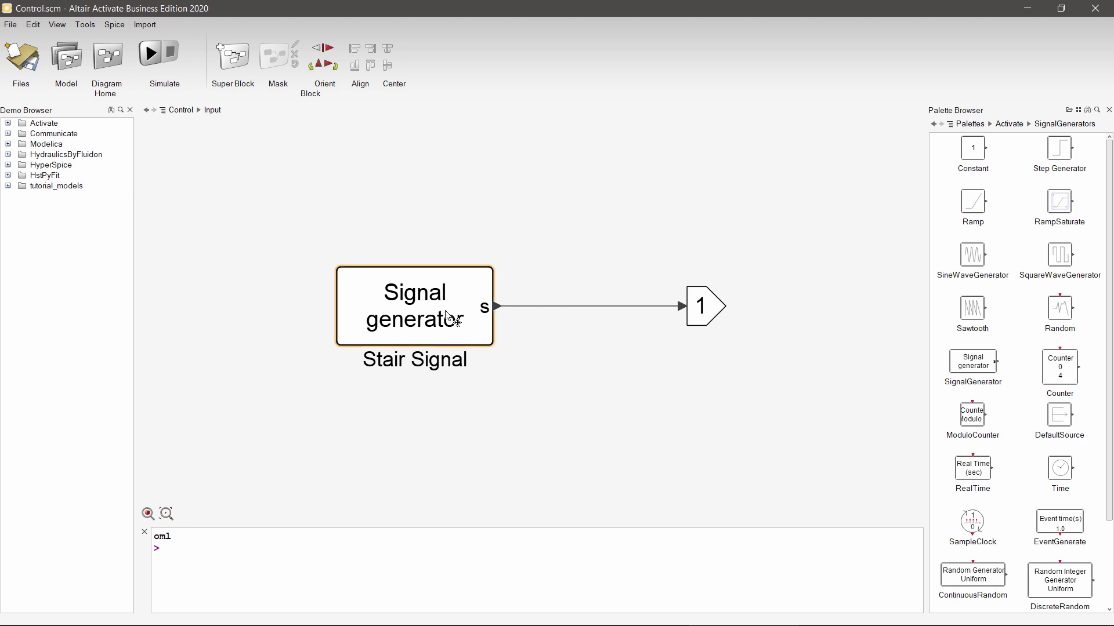
{"action": "right_click", "coordinate": [447, 315]}
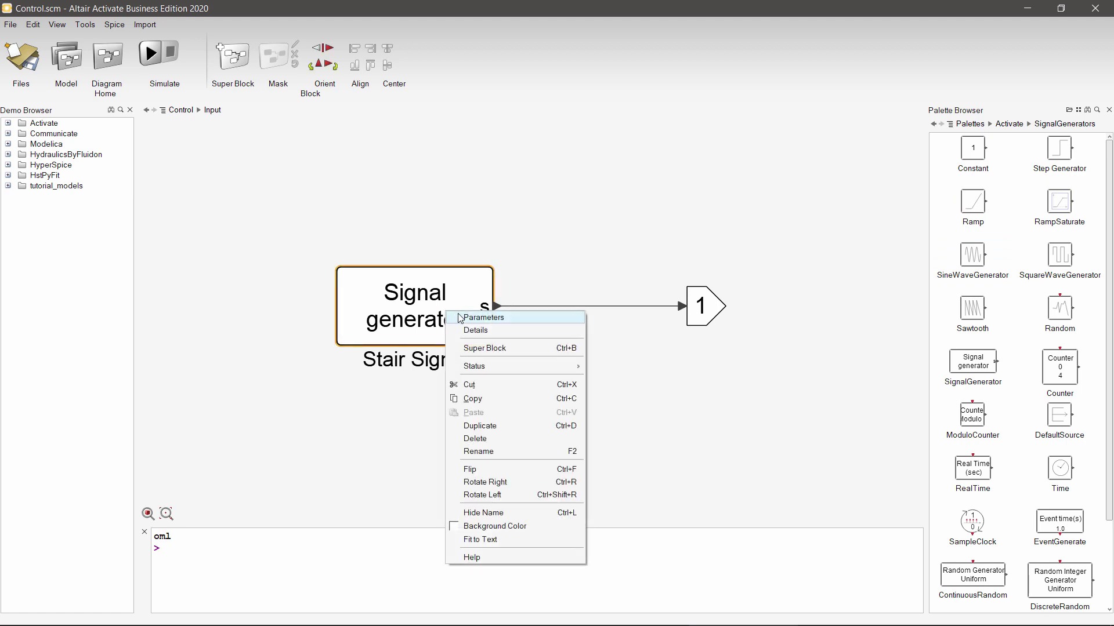
{"action": "left_click", "coordinate": [464, 317]}
{"action": "left_click_drag", "start_coordinate": [523, 322], "coordinate": [593, 367]}
{"action": "left_click", "coordinate": [770, 404]}
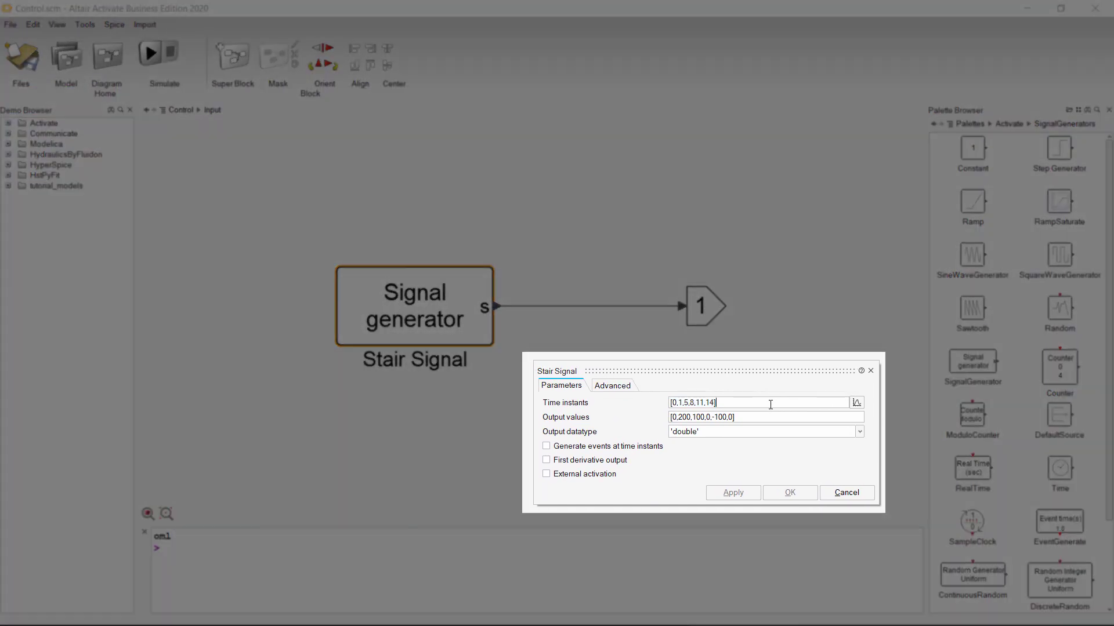
{"action": "left_click", "coordinate": [616, 387]}
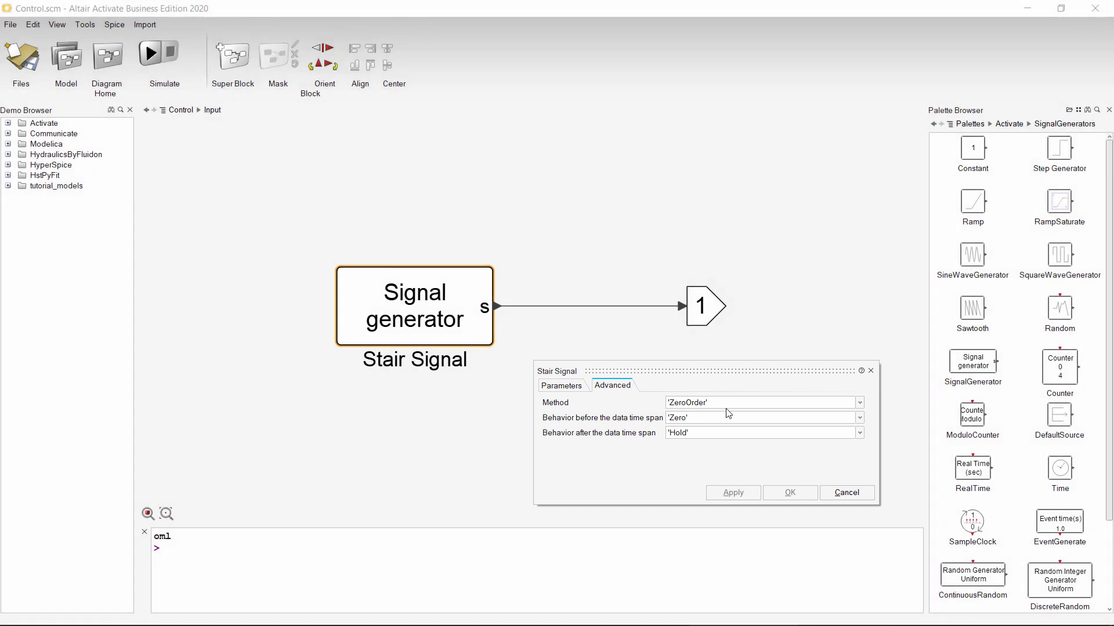
{"action": "left_click", "coordinate": [871, 372]}
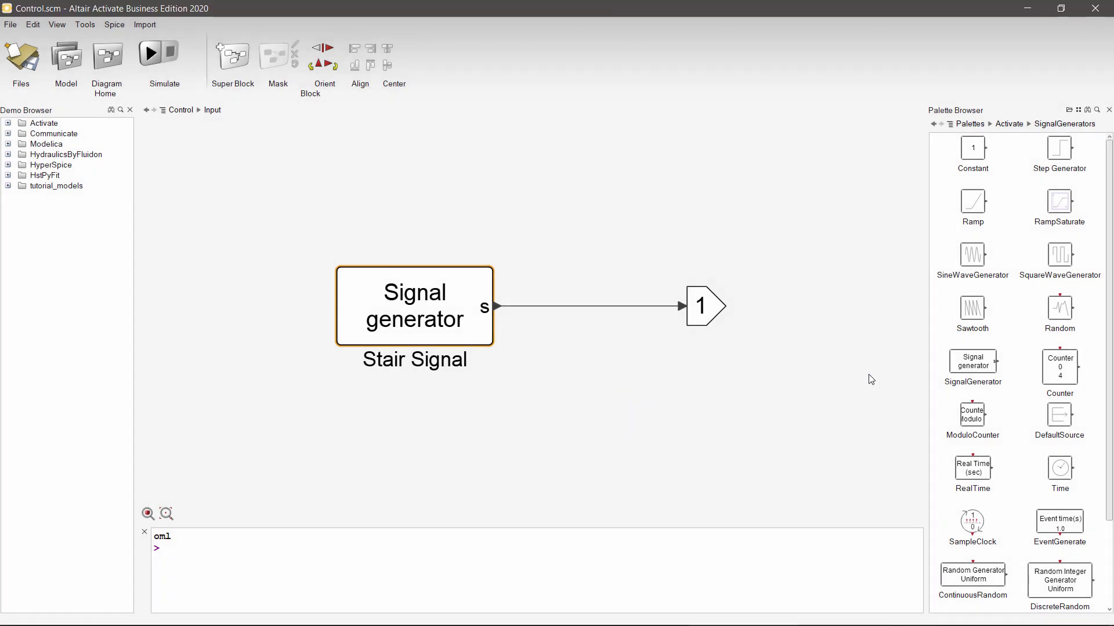
Return to the top-level Control diagram and find the sum block's source among the MathOperations blocks
{"action": "left_click", "coordinate": [1009, 123]}
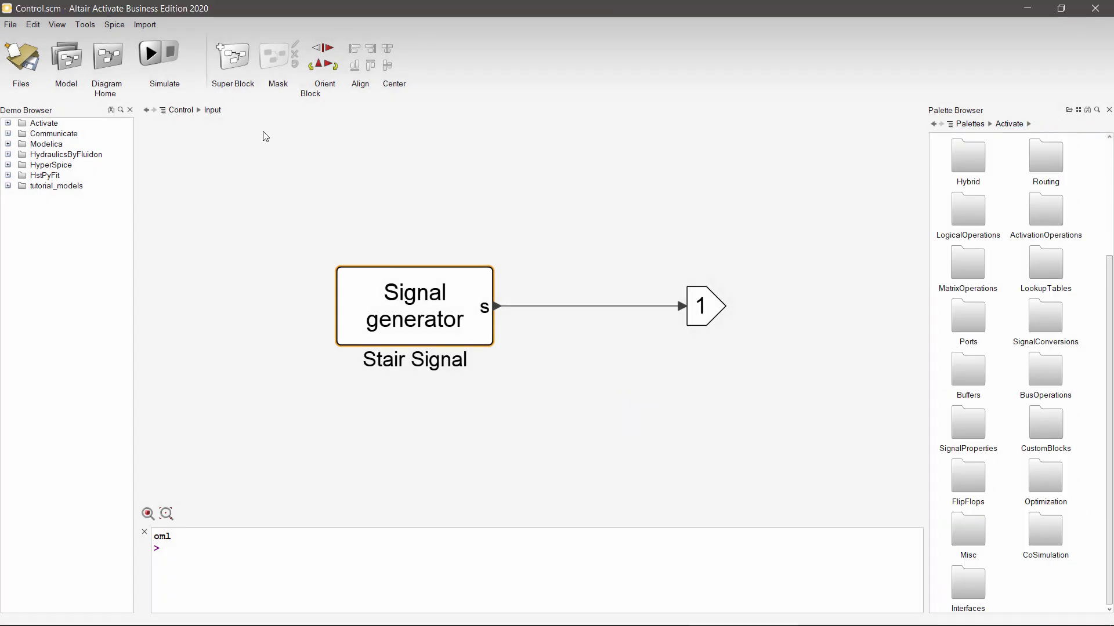
{"action": "left_click", "coordinate": [181, 110]}
{"action": "left_click", "coordinate": [293, 299]}
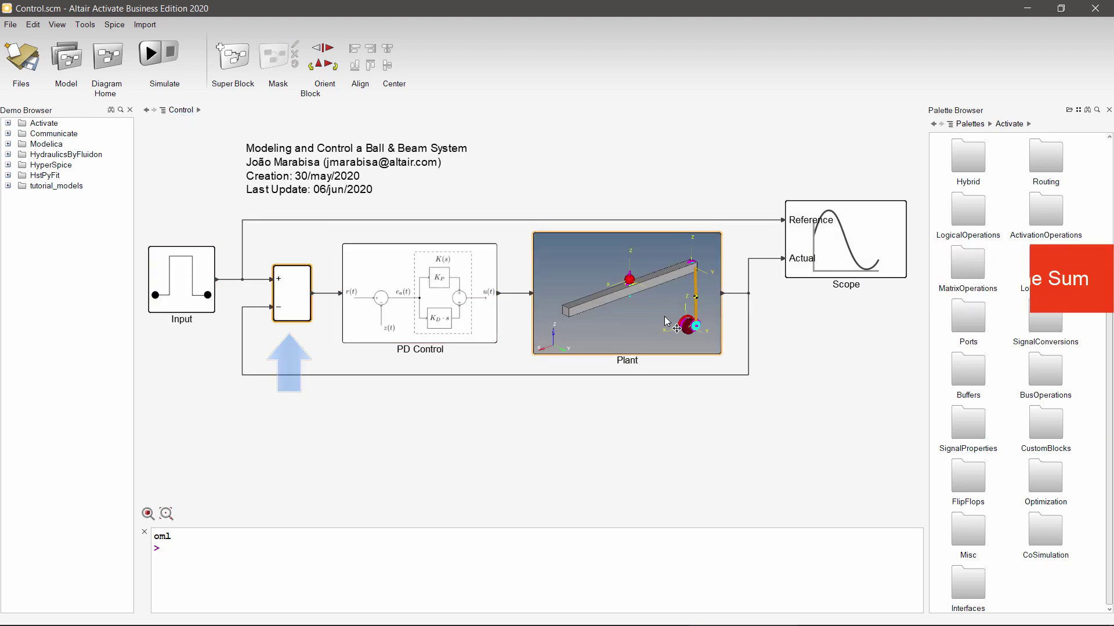
{"action": "scroll", "coordinate": [949, 368], "scroll_direction": "up", "scroll_amount": 3}
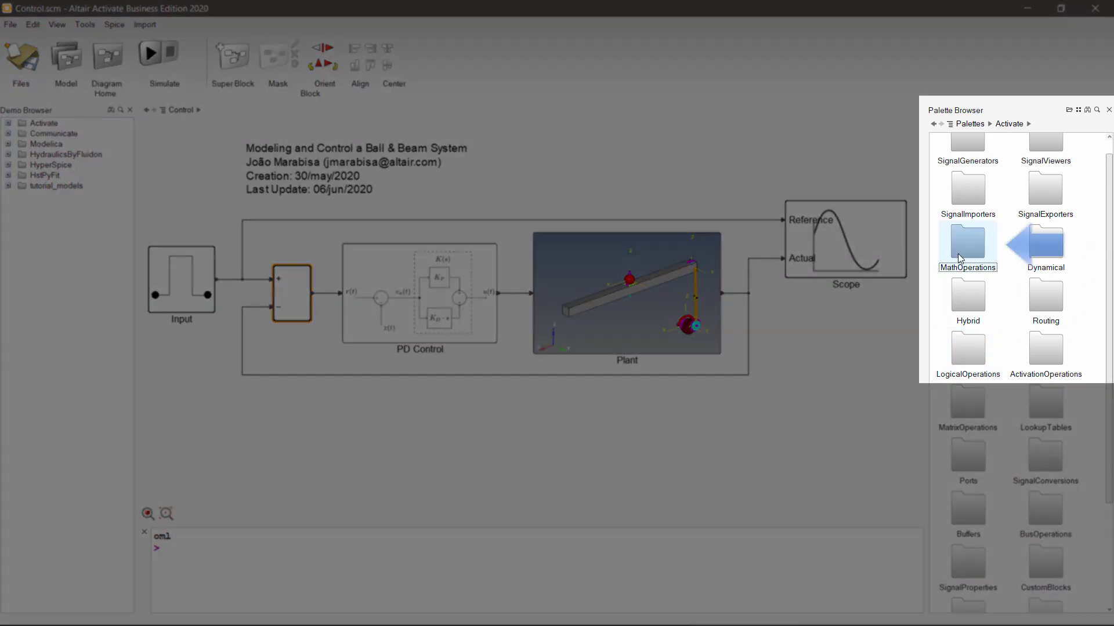
{"action": "double_click", "coordinate": [968, 244]}
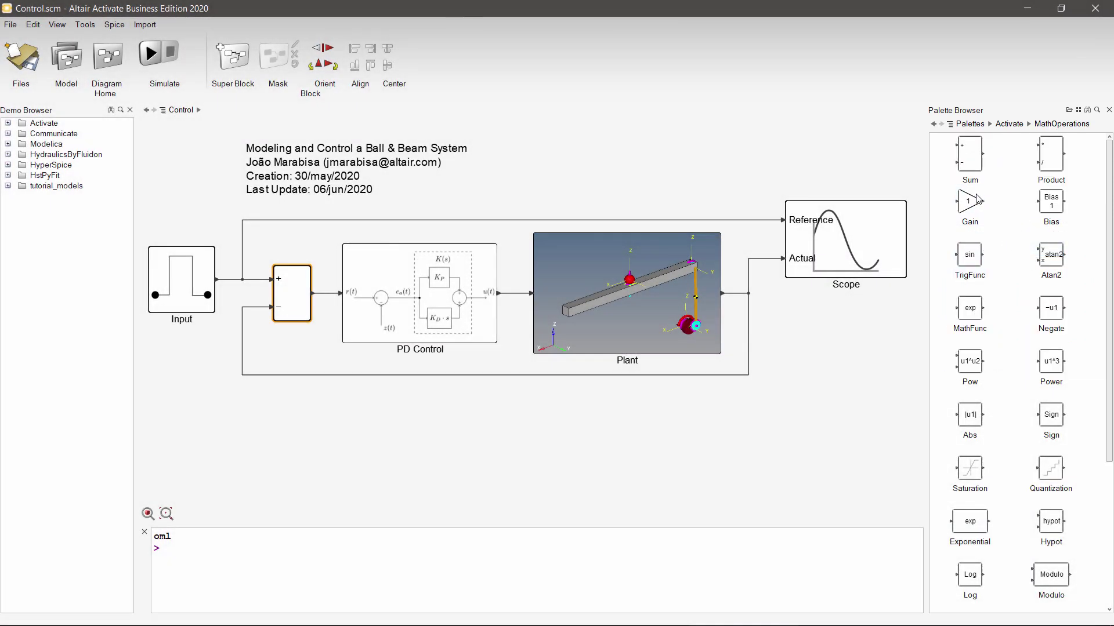
{"action": "left_click", "coordinate": [1010, 123]}
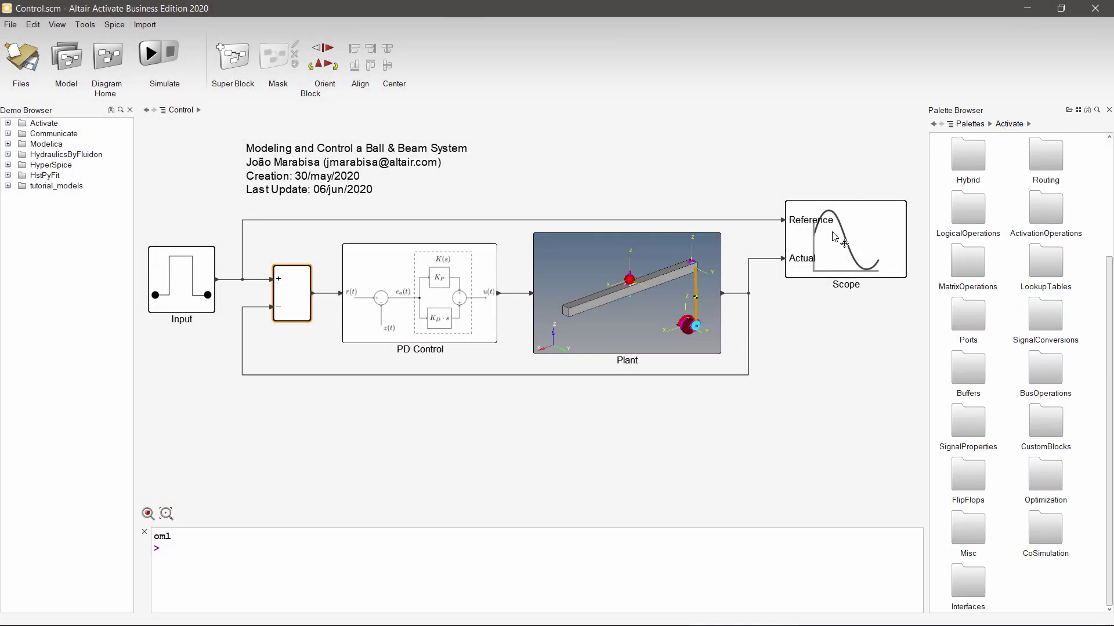
Open the PD Control super block and look through the Dynamical library blocks for the source of its PID block
{"action": "left_click", "coordinate": [756, 390]}
{"action": "left_click", "coordinate": [416, 301]}
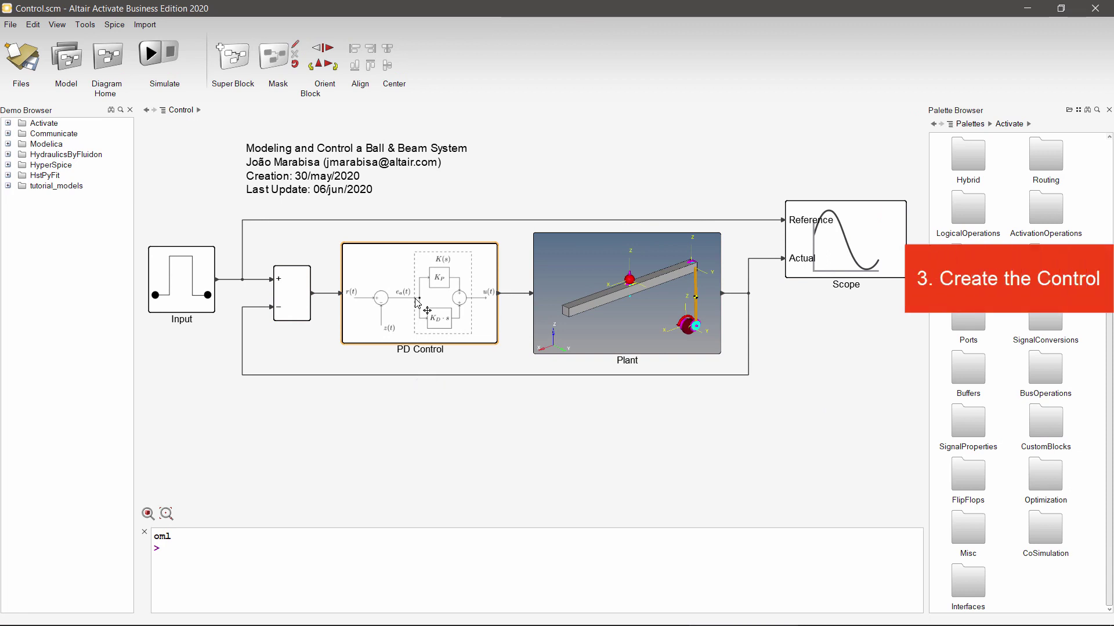
{"action": "left_click", "coordinate": [544, 311]}
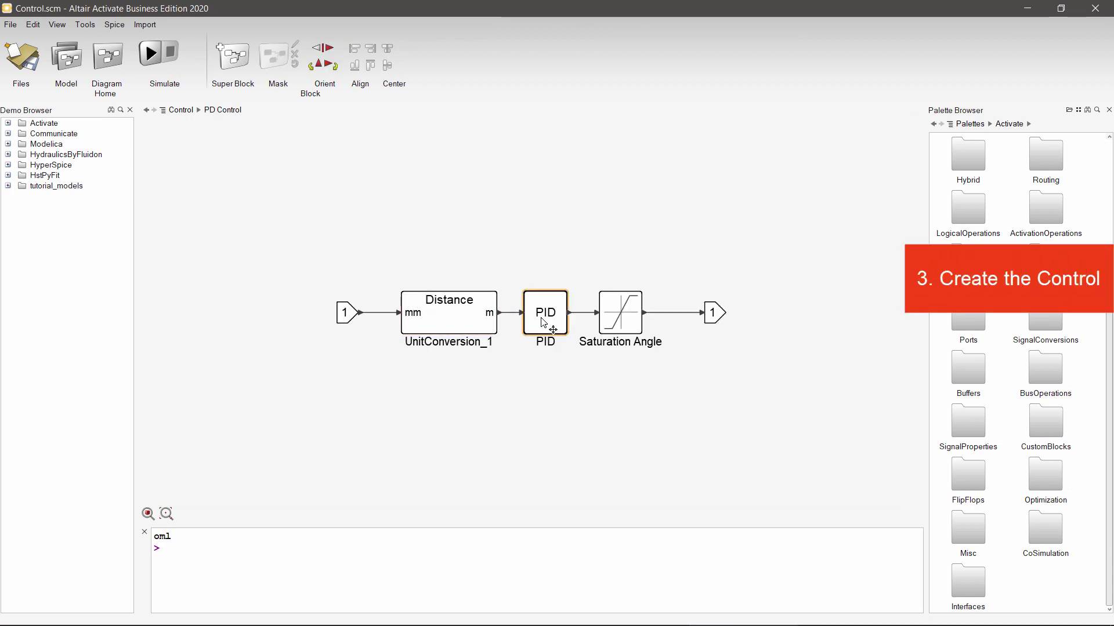
{"action": "scroll", "coordinate": [996, 342], "scroll_direction": "up", "scroll_amount": 3}
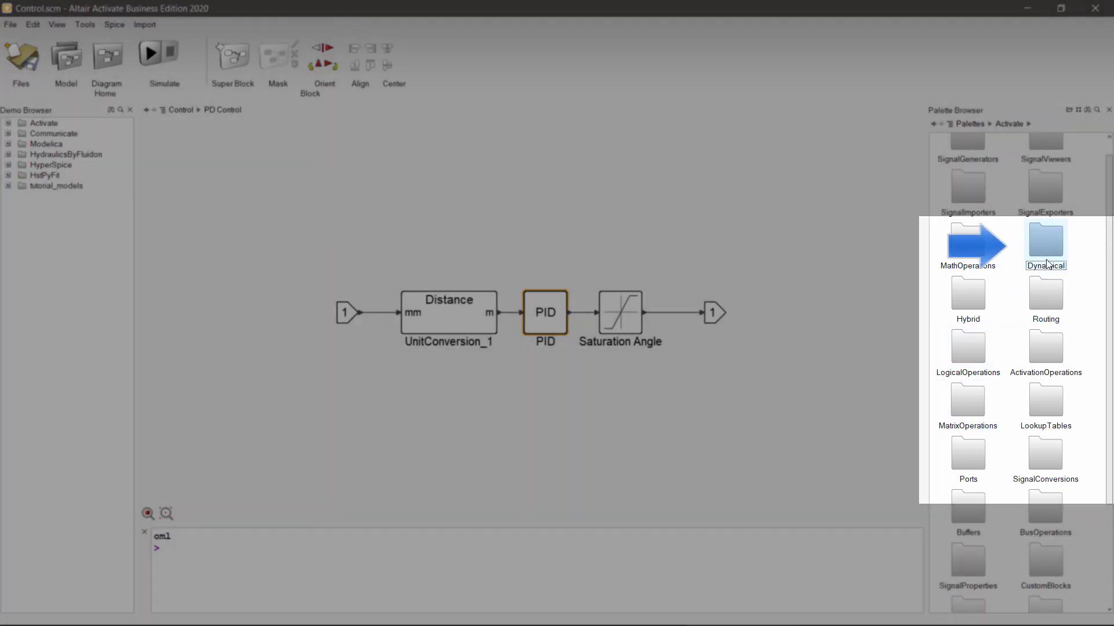
{"action": "double_click", "coordinate": [1047, 260]}
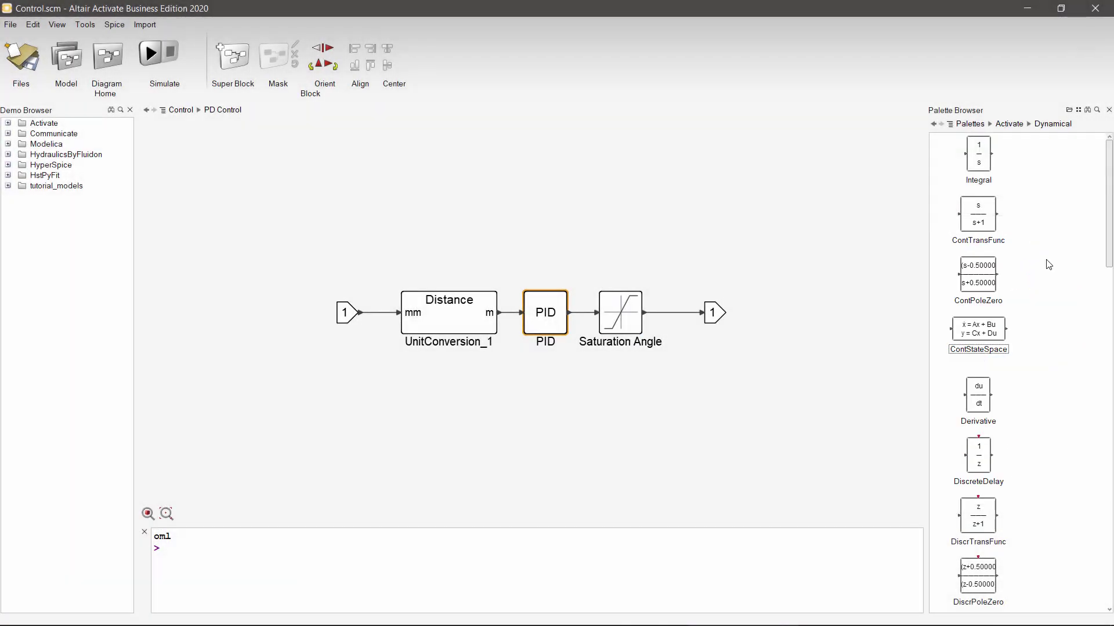
{"action": "scroll", "coordinate": [1050, 238], "scroll_direction": "down", "scroll_amount": 4}
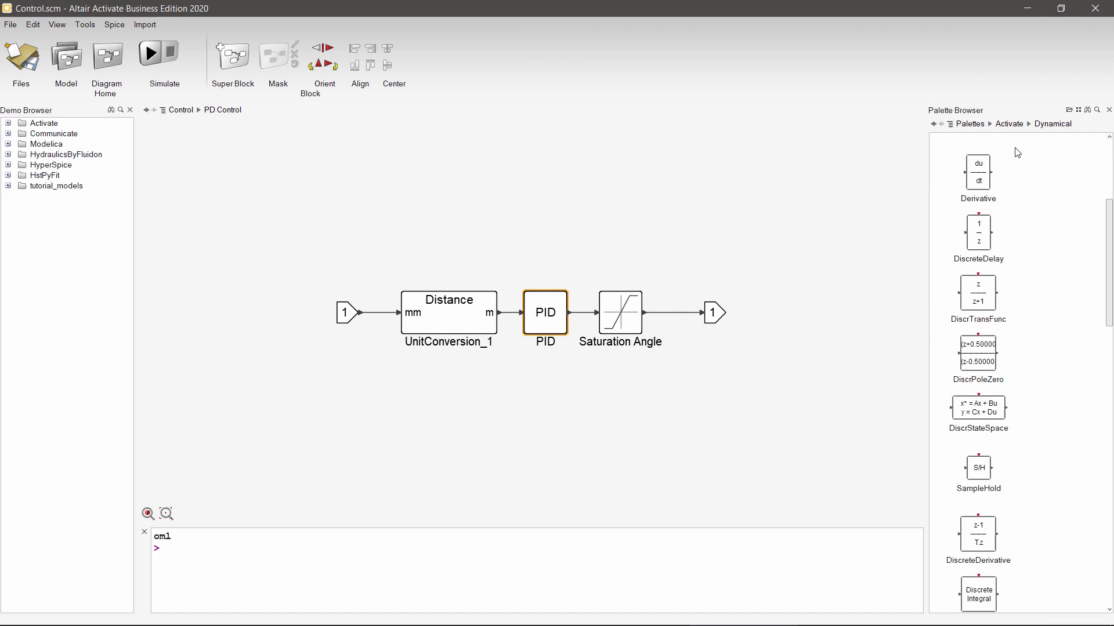
{"action": "left_click", "coordinate": [1009, 124]}
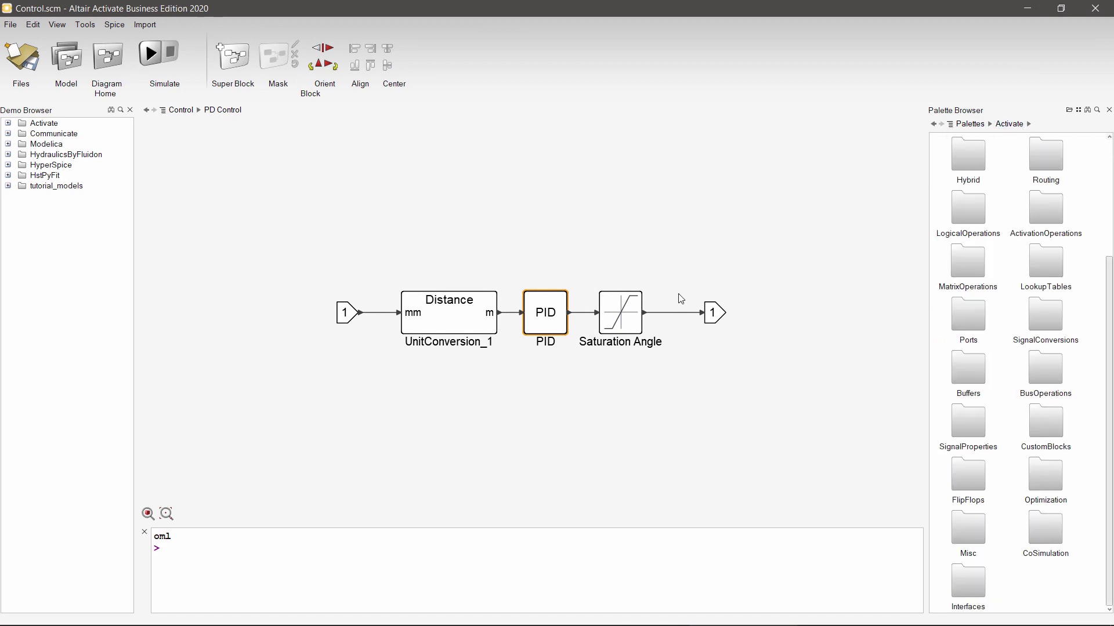
Inspect the PID block's proportional, integral and derivative gains and filter coefficient without changing them
{"action": "right_click", "coordinate": [550, 322]}
{"action": "left_click", "coordinate": [565, 325]}
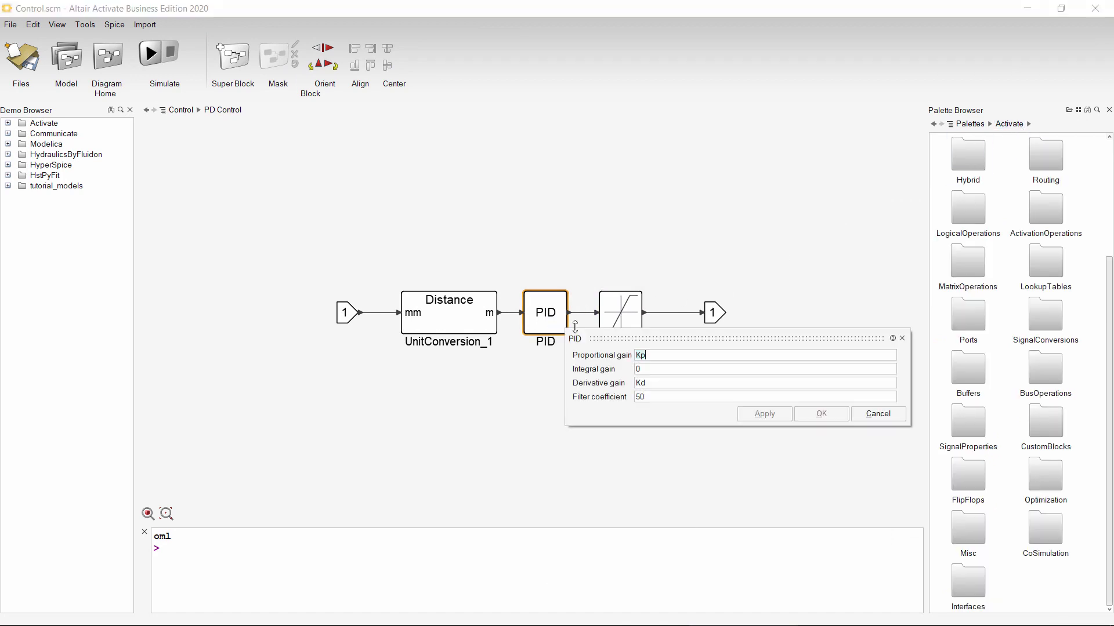
{"action": "left_click_drag", "start_coordinate": [689, 341], "coordinate": [689, 379]}
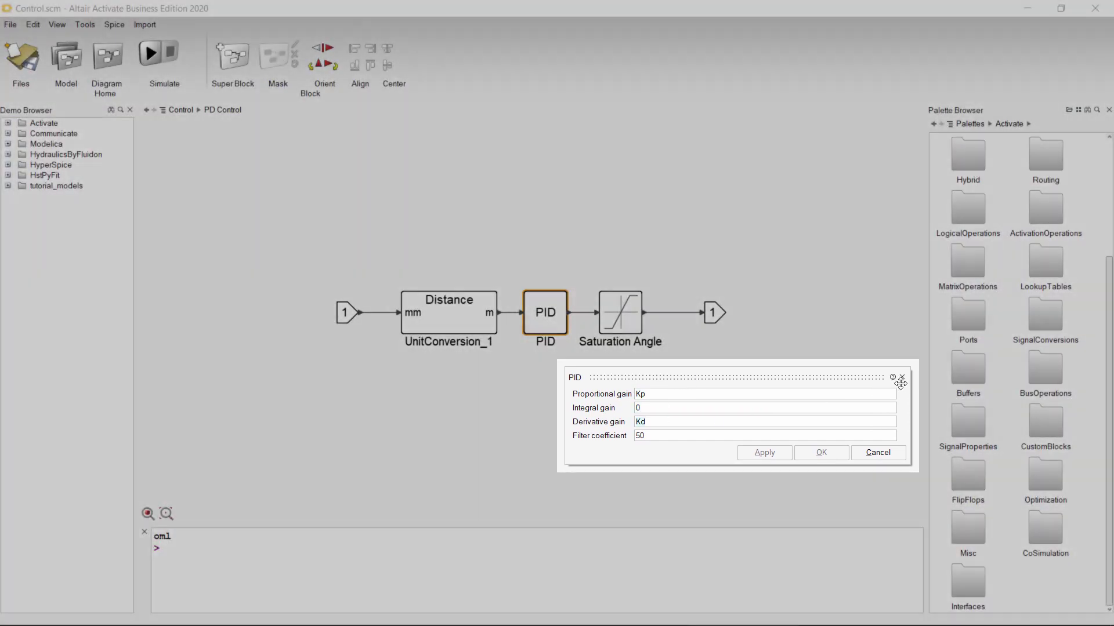
{"action": "left_click", "coordinate": [902, 377]}
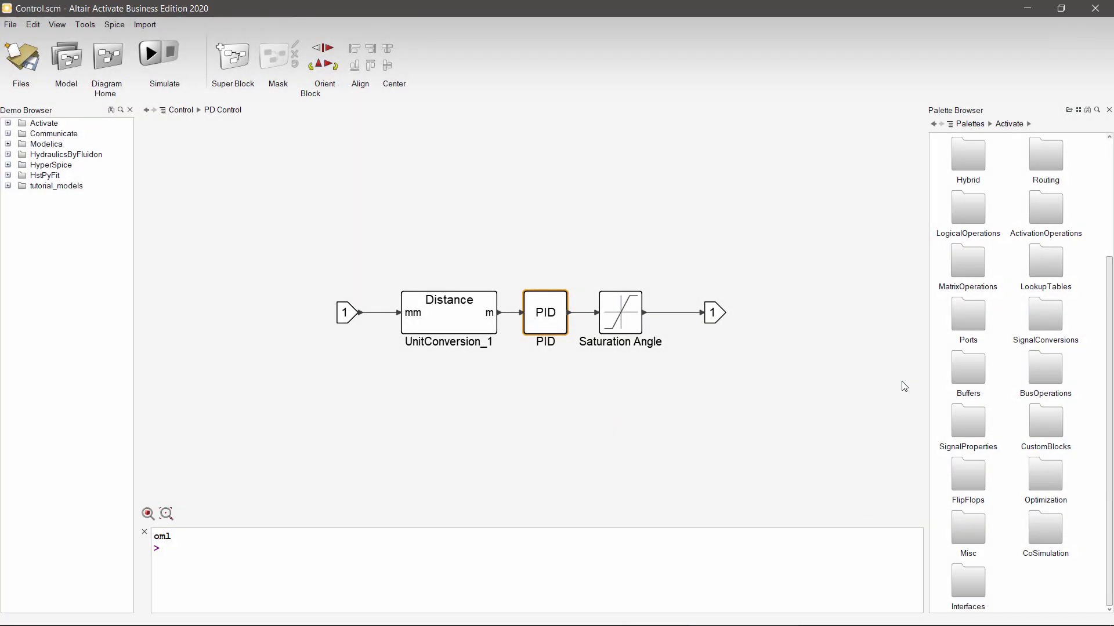
Find the source of the mm-to-m distance conversion block among the SignalConversions blocks
{"action": "left_click", "coordinate": [468, 337]}
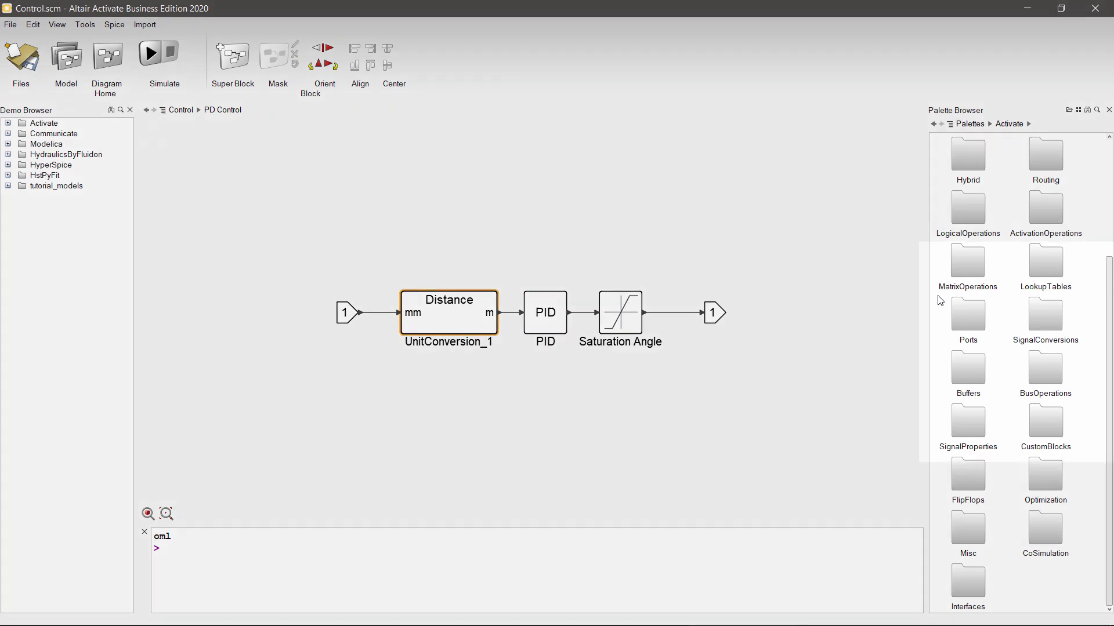
{"action": "left_click", "coordinate": [1044, 325]}
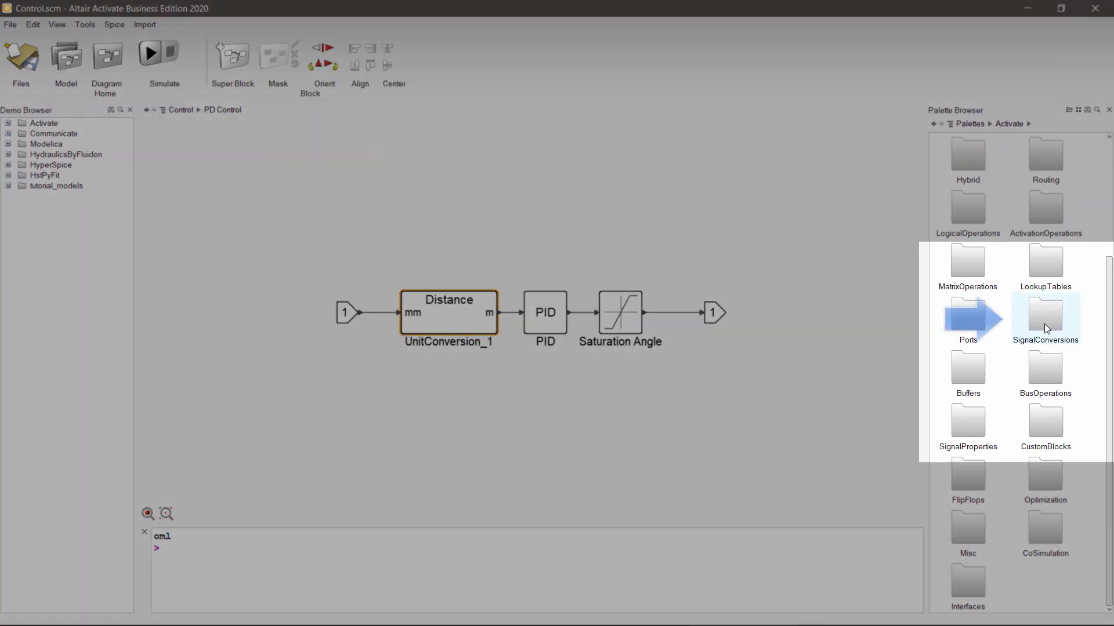
{"action": "double_click", "coordinate": [1044, 323]}
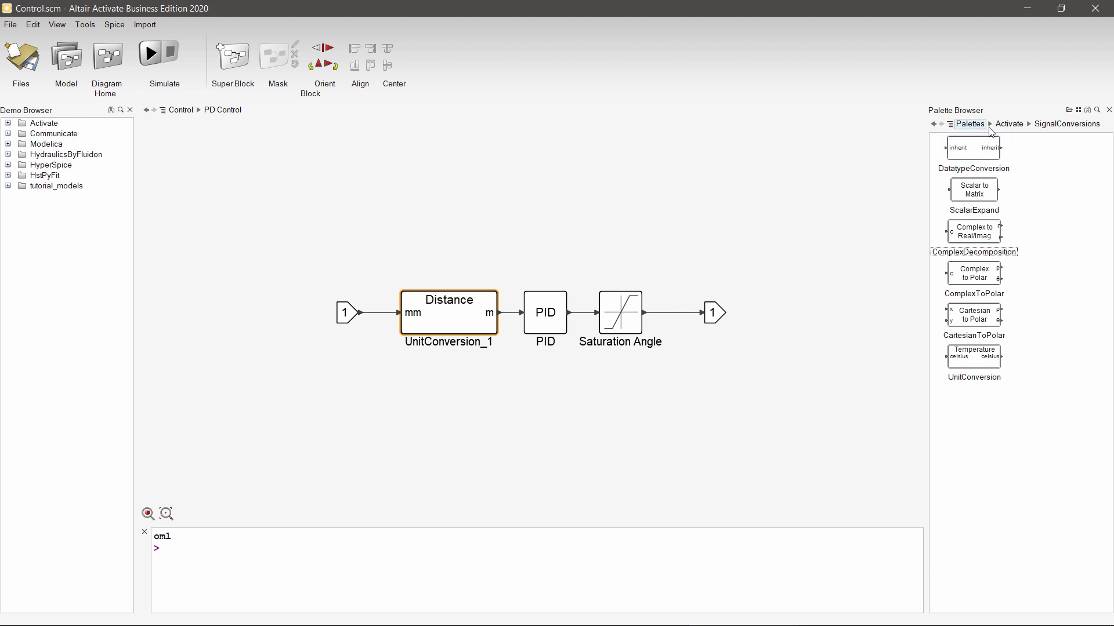
{"action": "left_click", "coordinate": [1009, 124]}
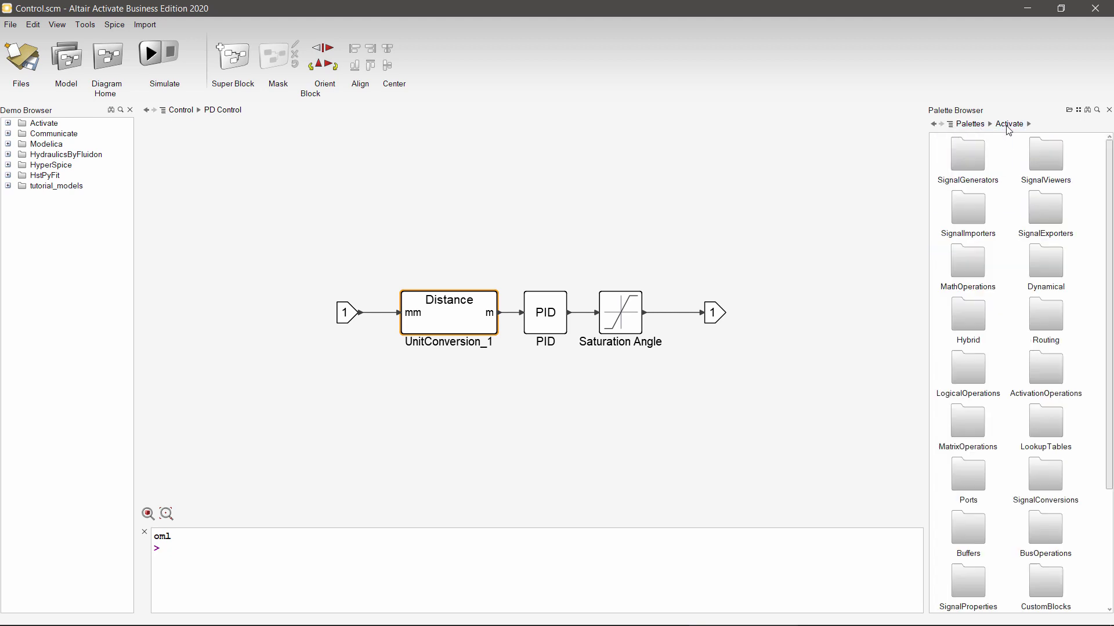
Return to the top-level Control diagram and open the Plant super block
{"action": "left_click", "coordinate": [362, 208]}
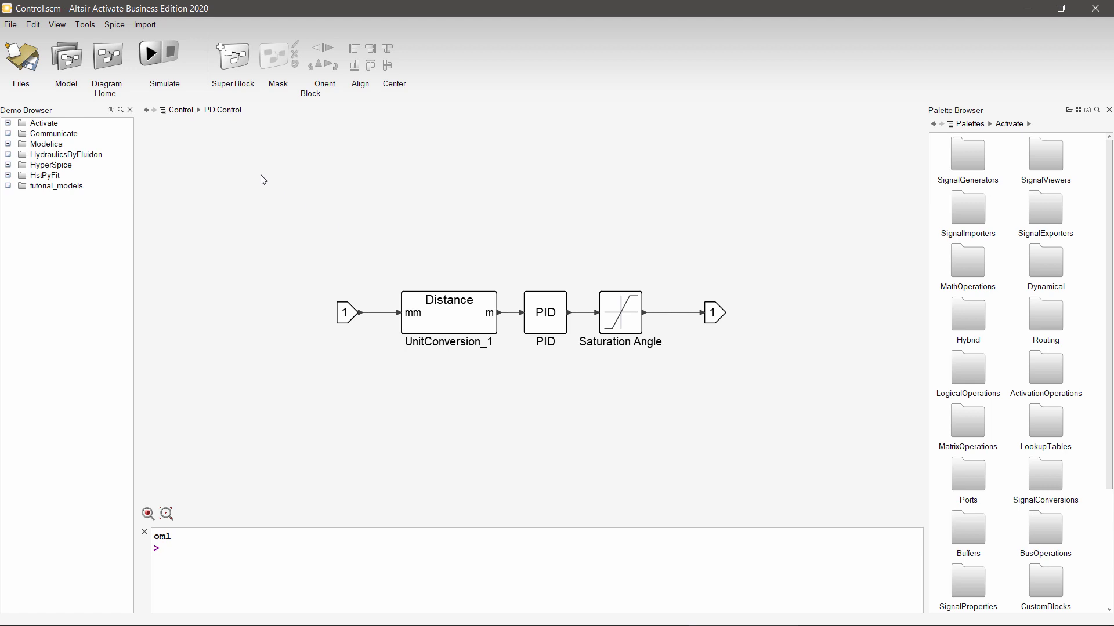
{"action": "left_click", "coordinate": [181, 110]}
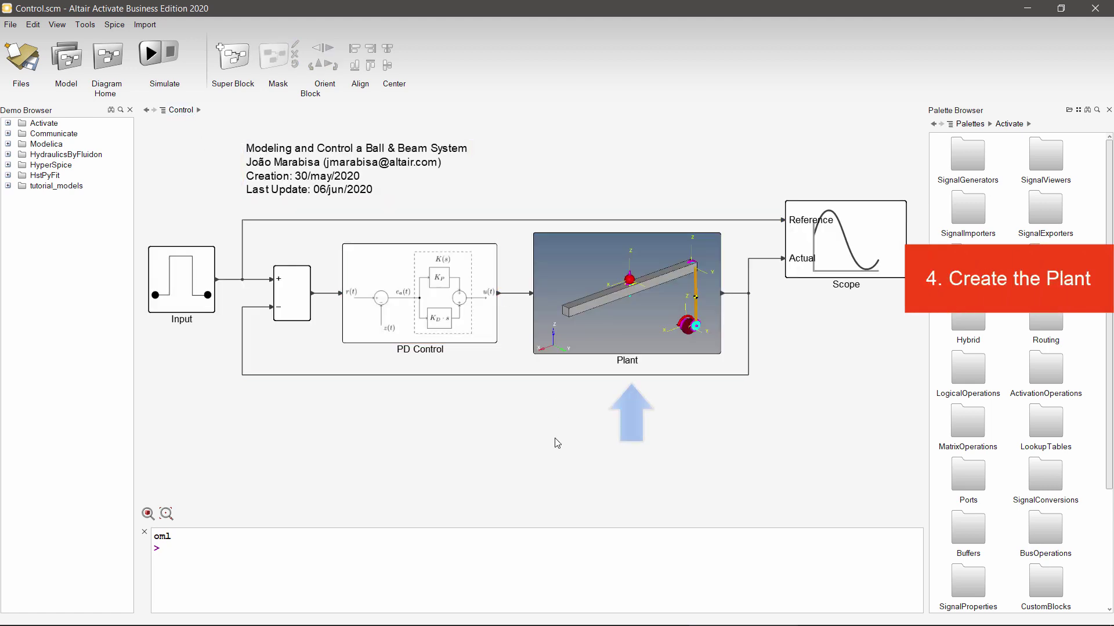
{"action": "scroll", "coordinate": [615, 318], "scroll_direction": "up", "scroll_amount": 3}
{"action": "double_click", "coordinate": [615, 318]}
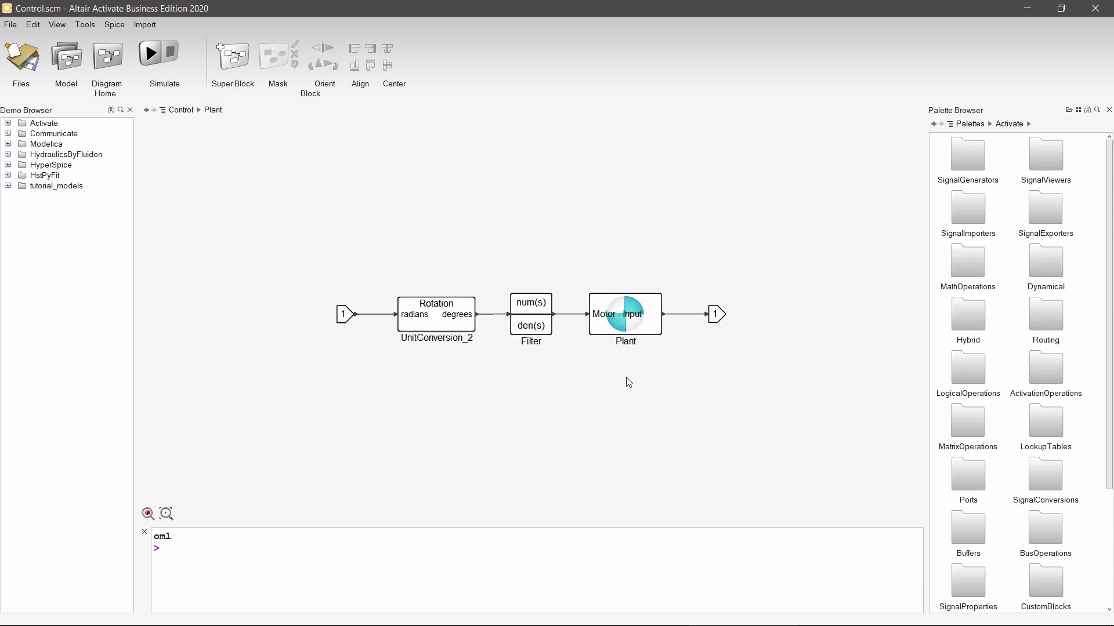
{"action": "scroll", "coordinate": [629, 383], "scroll_direction": "down", "scroll_amount": 2}
{"action": "scroll", "coordinate": [625, 380], "scroll_direction": "up", "scroll_amount": 2}
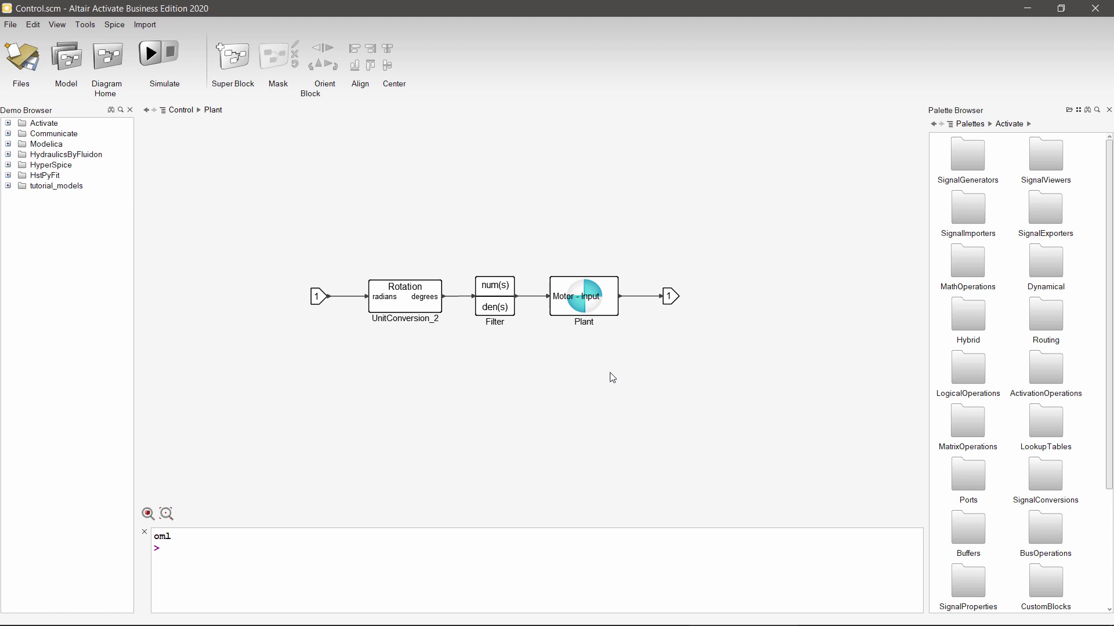
Find the source of the MotionSolve plant block among the CoSimulation library blocks
{"action": "left_click", "coordinate": [613, 313]}
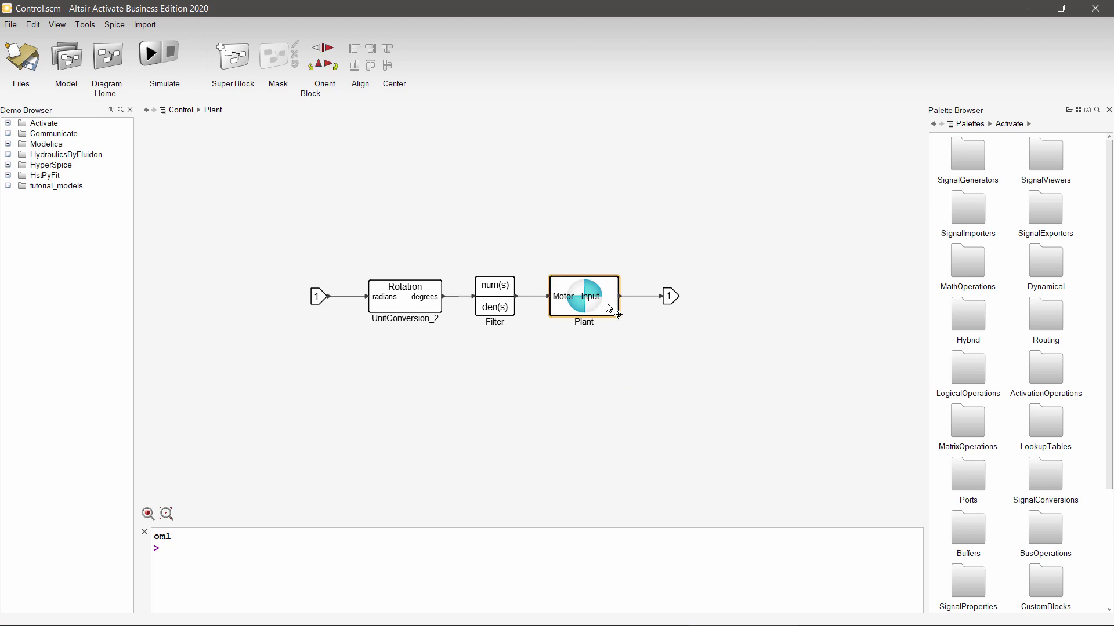
{"action": "scroll", "coordinate": [1009, 386], "scroll_direction": "down", "scroll_amount": 3}
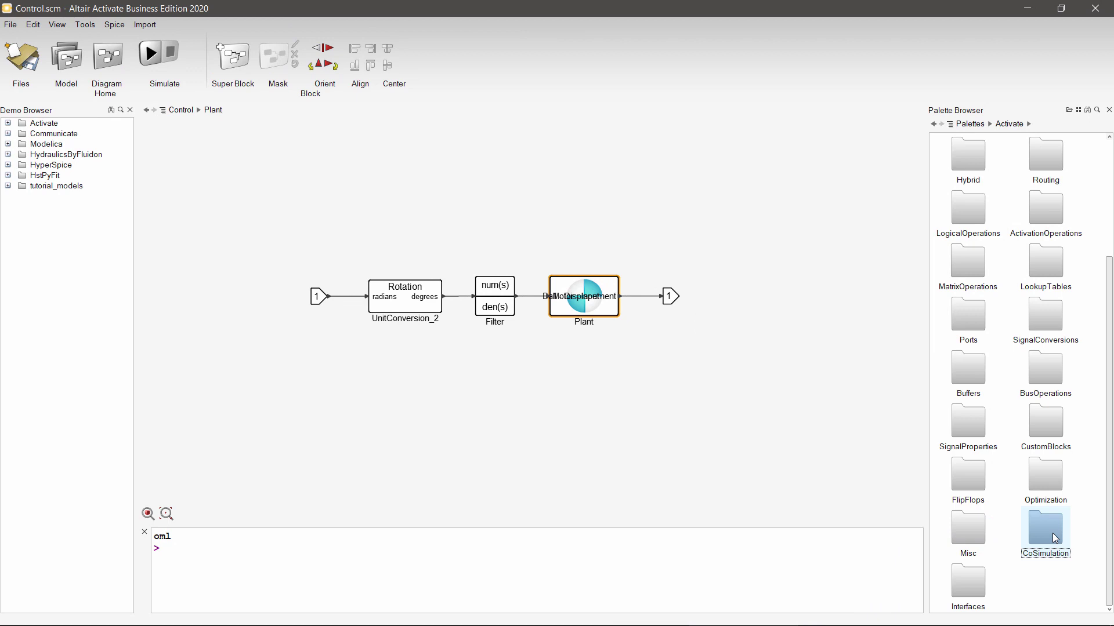
{"action": "double_click", "coordinate": [1053, 534]}
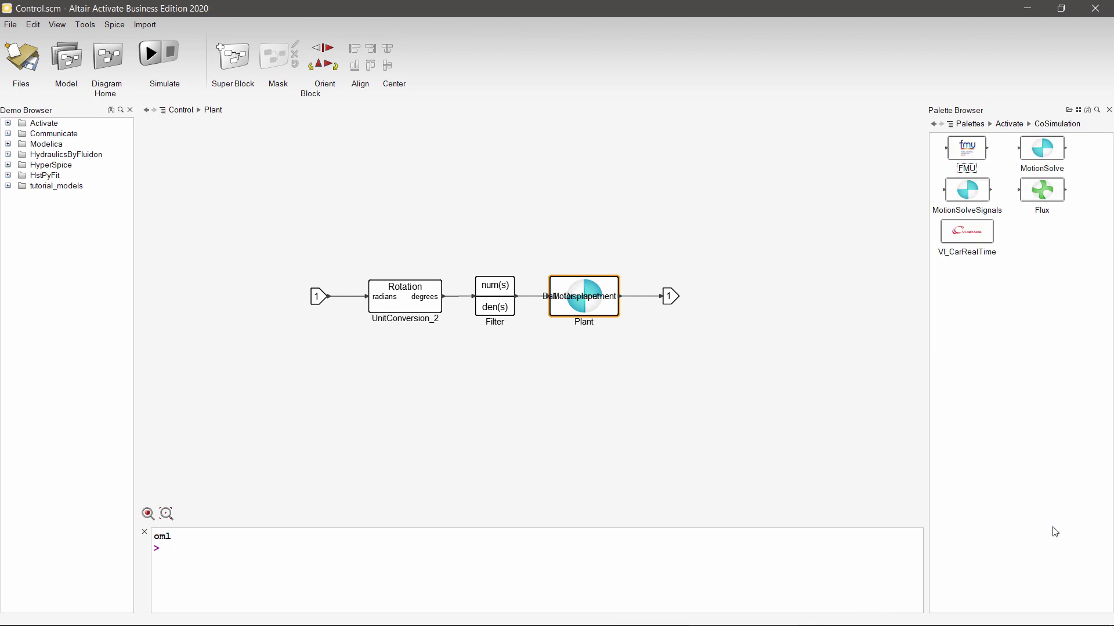
{"action": "left_click", "coordinate": [1010, 123]}
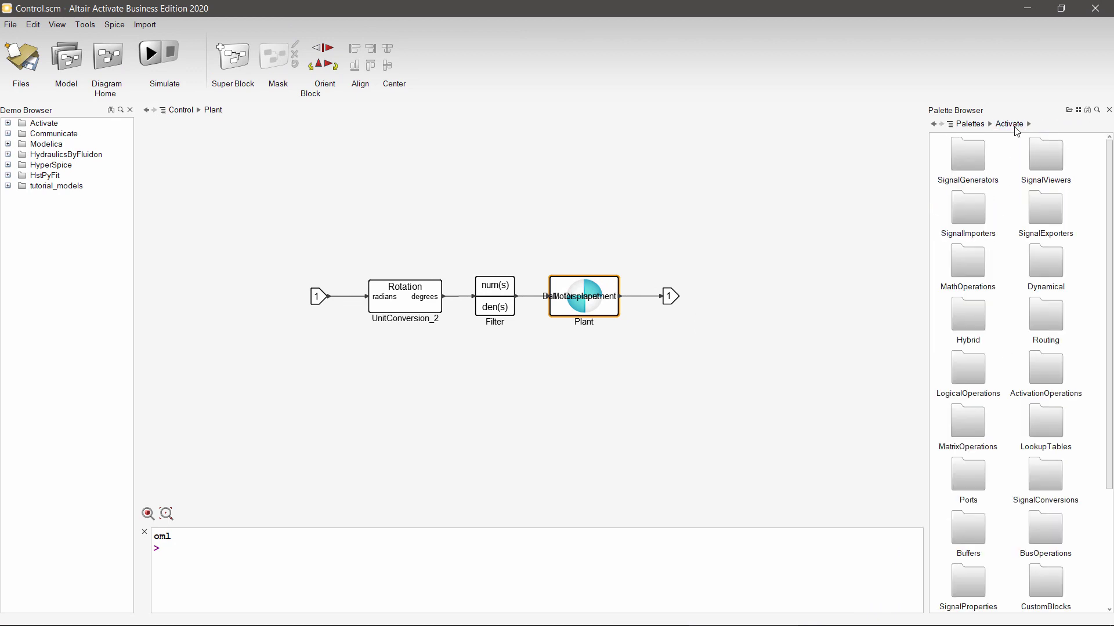
Inspect the MotionSolve plant block's input file, output file and port settings, widening the input and output label columns to read them fully
{"action": "right_click", "coordinate": [601, 313]}
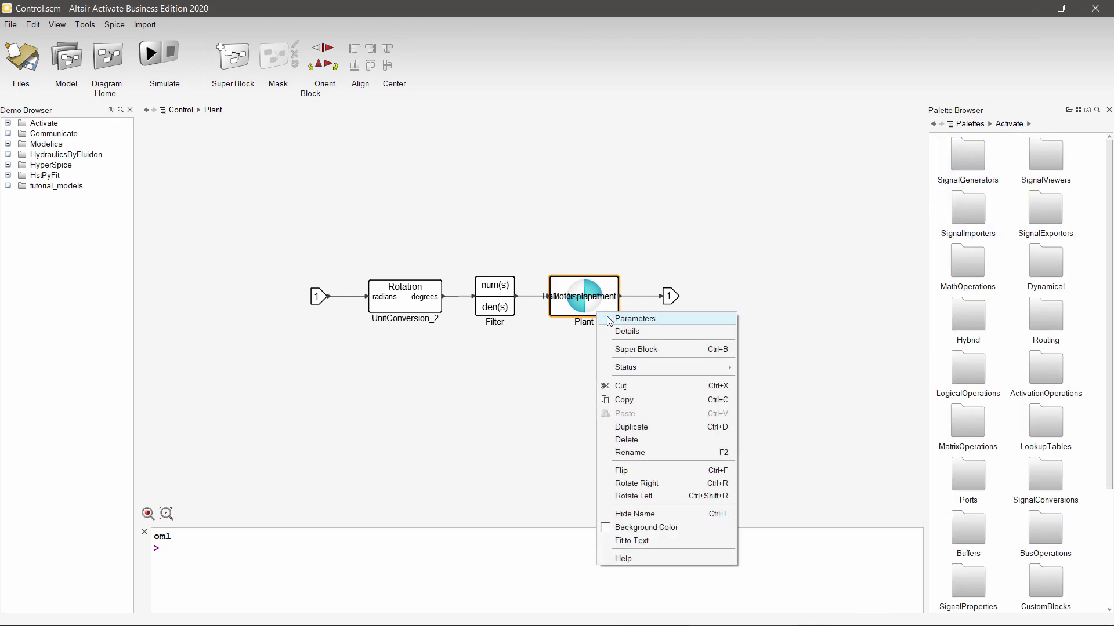
{"action": "left_click", "coordinate": [691, 323]}
{"action": "left_click_drag", "start_coordinate": [816, 331], "coordinate": [819, 206]}
{"action": "left_click", "coordinate": [909, 223]}
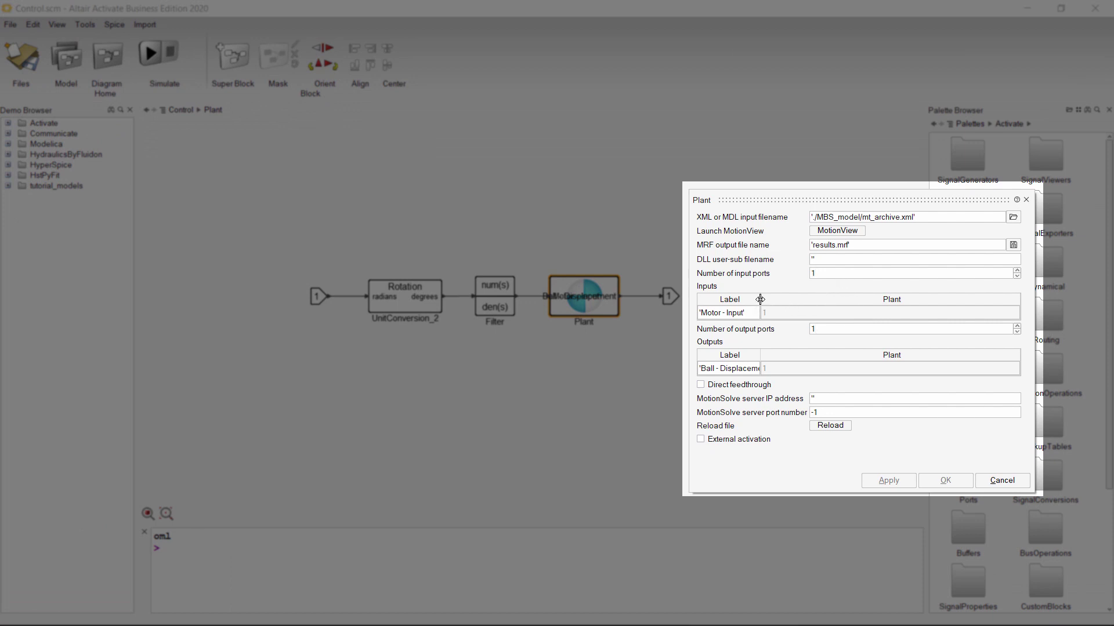
{"action": "left_click_drag", "start_coordinate": [760, 299], "coordinate": [805, 300]}
{"action": "left_click_drag", "start_coordinate": [761, 355], "coordinate": [806, 353]}
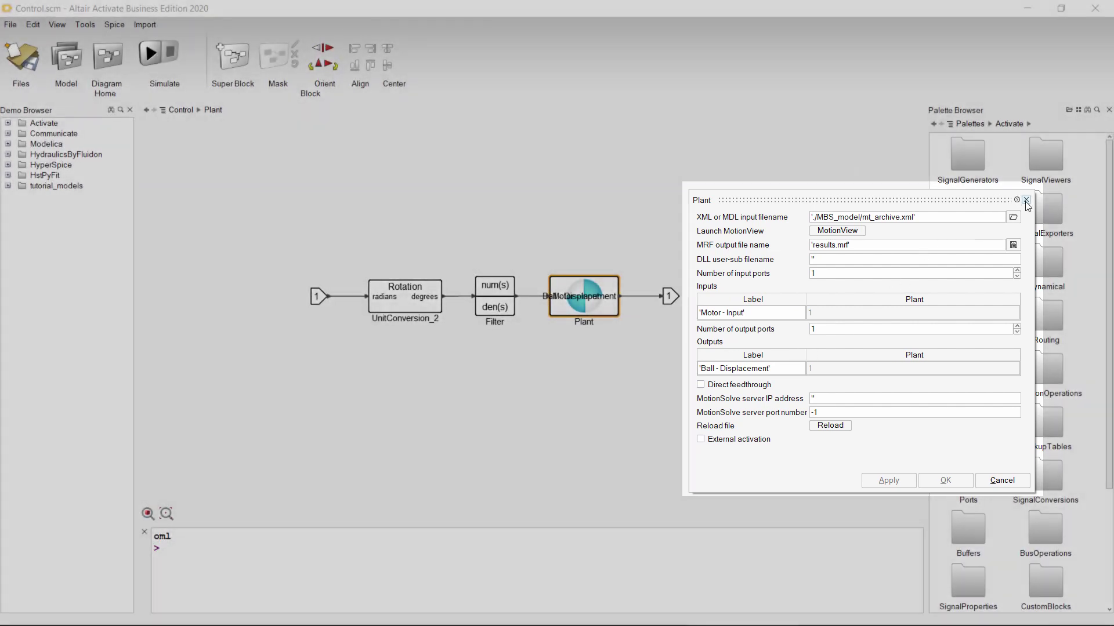
{"action": "left_click", "coordinate": [1025, 199]}
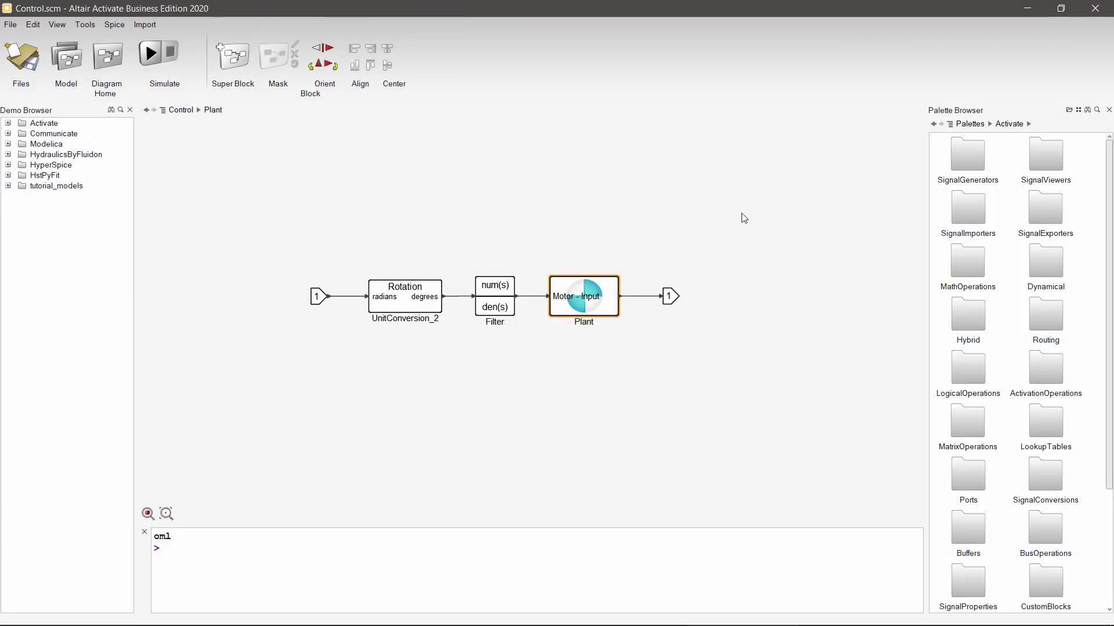
{"action": "left_click", "coordinate": [737, 220]}
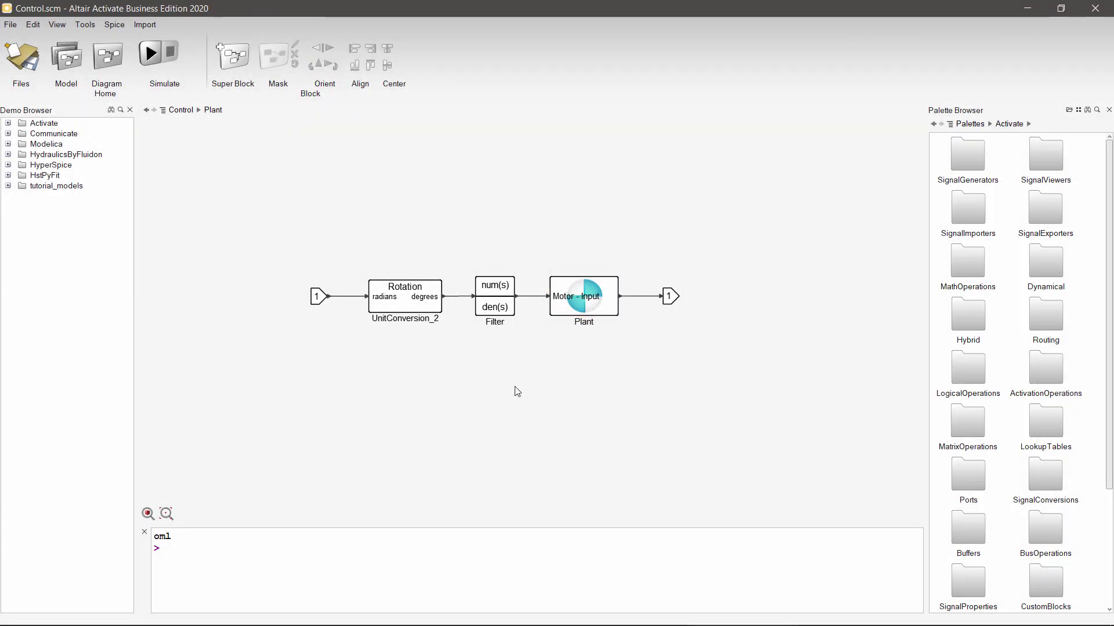
Inspect the Filter block's numerator and denominator polynomial coefficients without changing them
{"action": "left_click", "coordinate": [495, 308]}
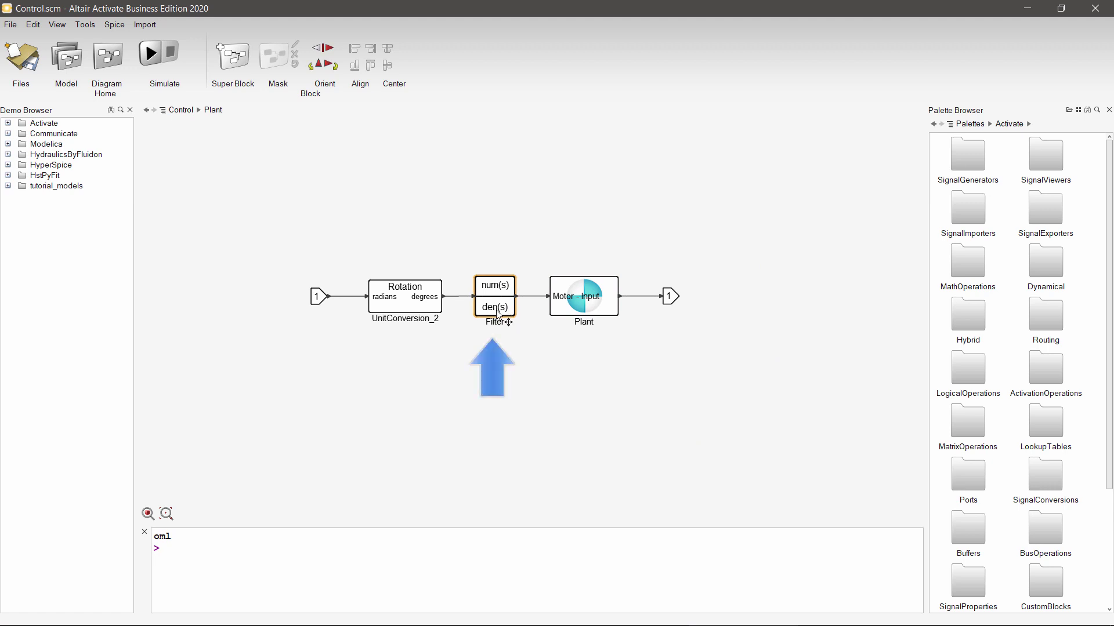
{"action": "right_click", "coordinate": [498, 306]}
{"action": "left_click", "coordinate": [527, 312]}
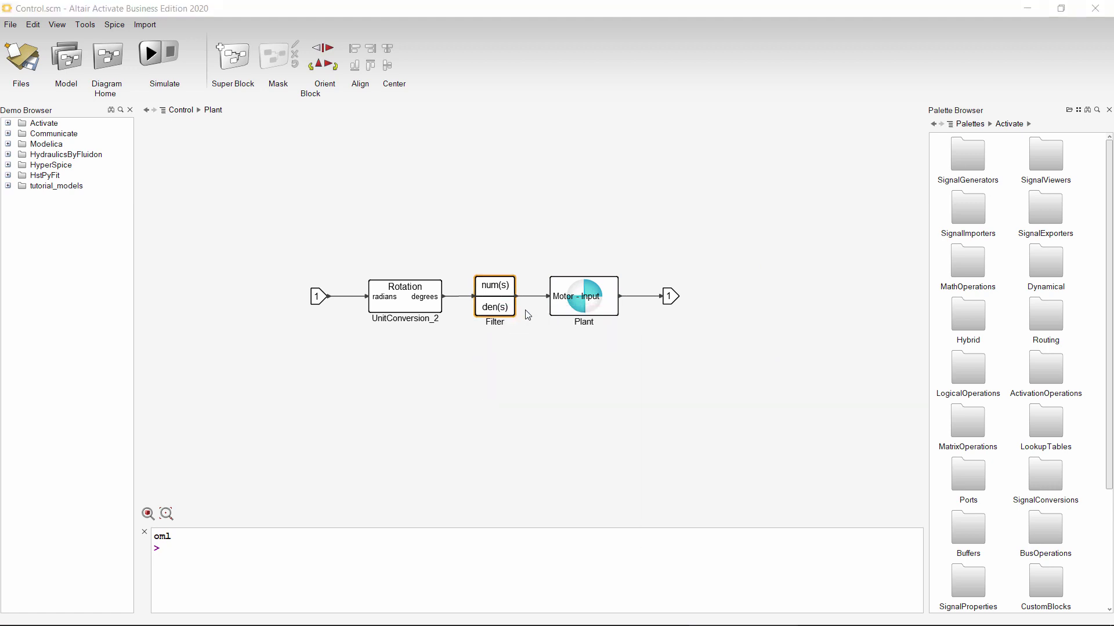
{"action": "left_click_drag", "start_coordinate": [719, 326], "coordinate": [718, 366]}
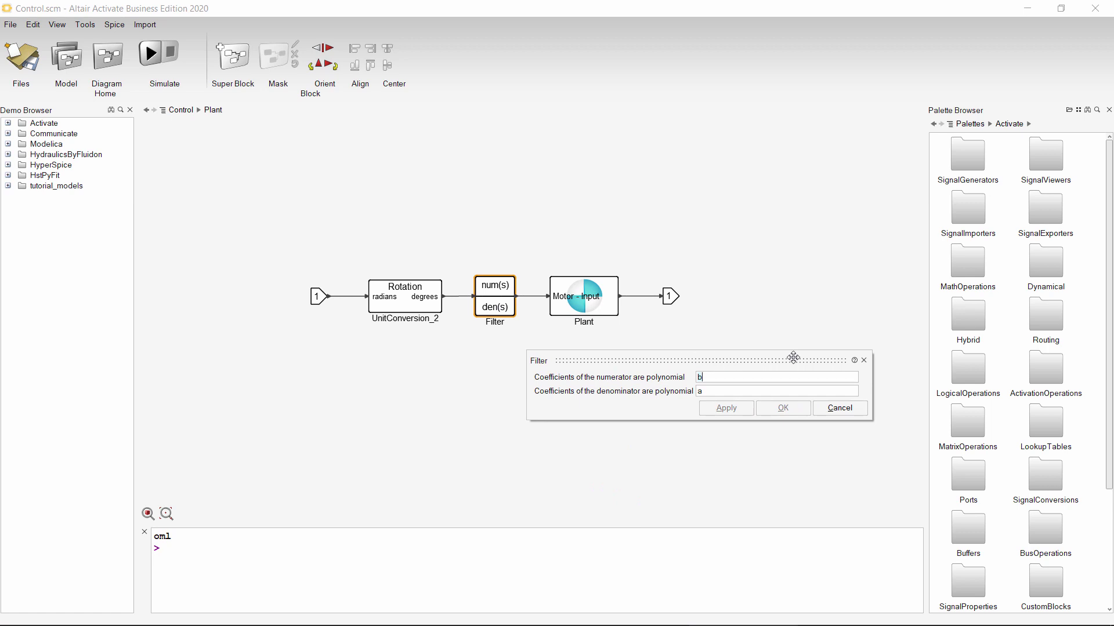
{"action": "left_click", "coordinate": [863, 360]}
Return to the top-level Control diagram and find the Scope block's source among the SignalViewers blocks
{"action": "left_click", "coordinate": [181, 110]}
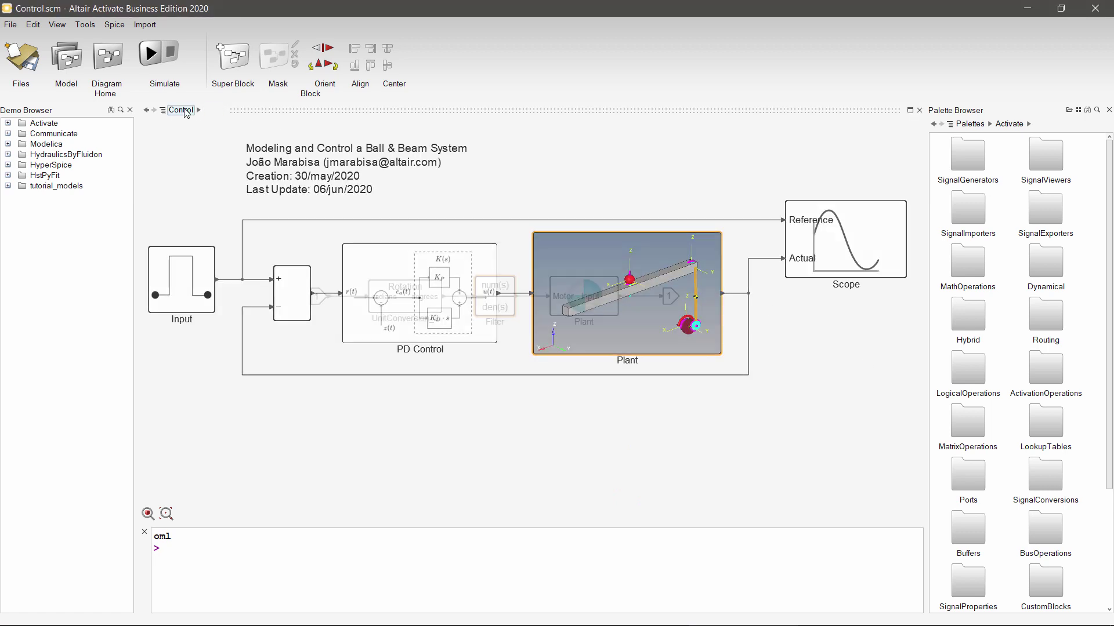
{"action": "left_click", "coordinate": [841, 210]}
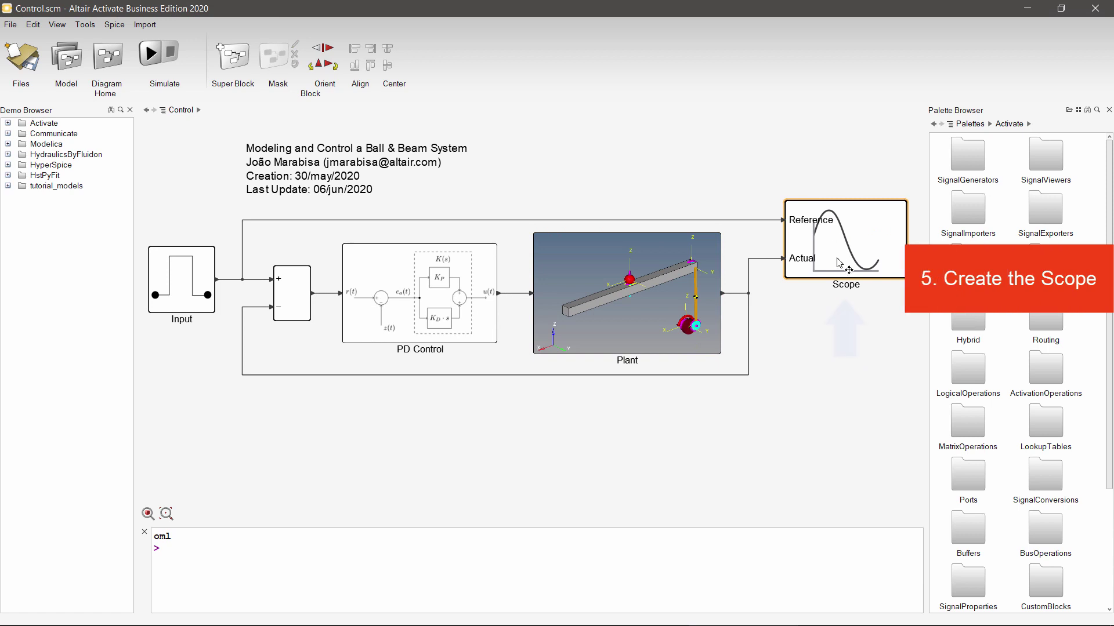
{"action": "left_click", "coordinate": [1050, 173]}
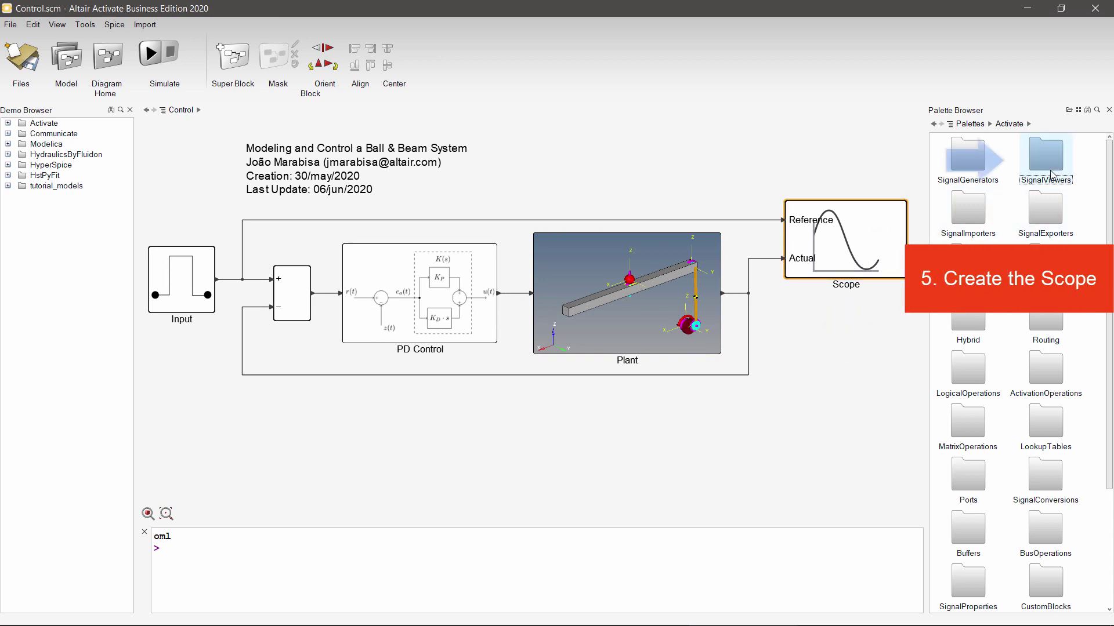
{"action": "double_click", "coordinate": [1051, 174]}
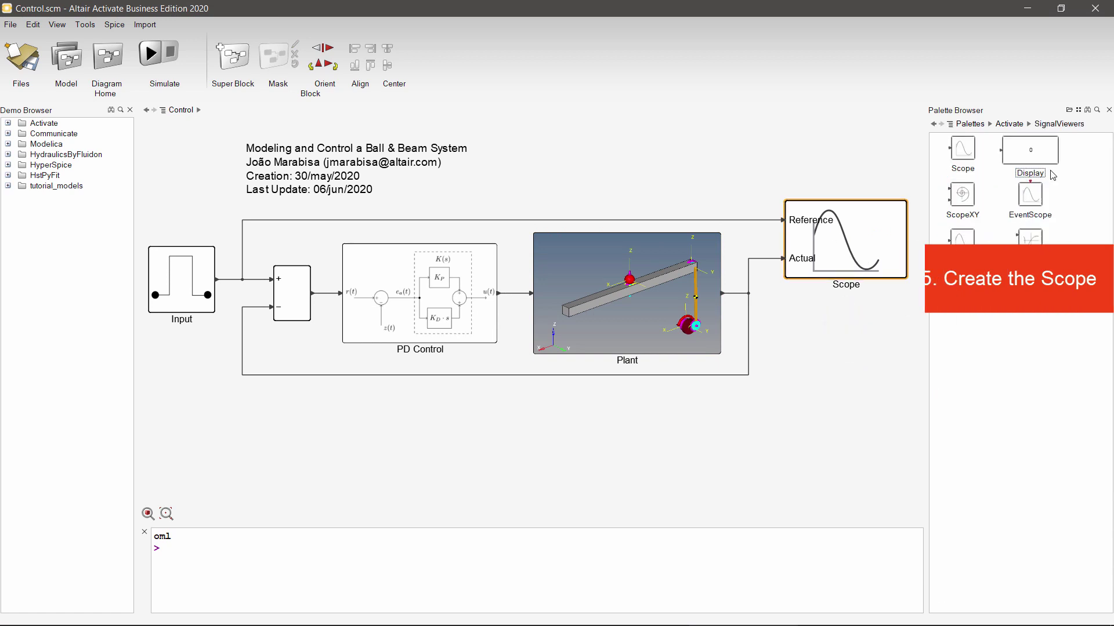
Inspect the Scope block's main settings and its advanced plot title, grid and signal names without changing them
{"action": "right_click", "coordinate": [873, 253]}
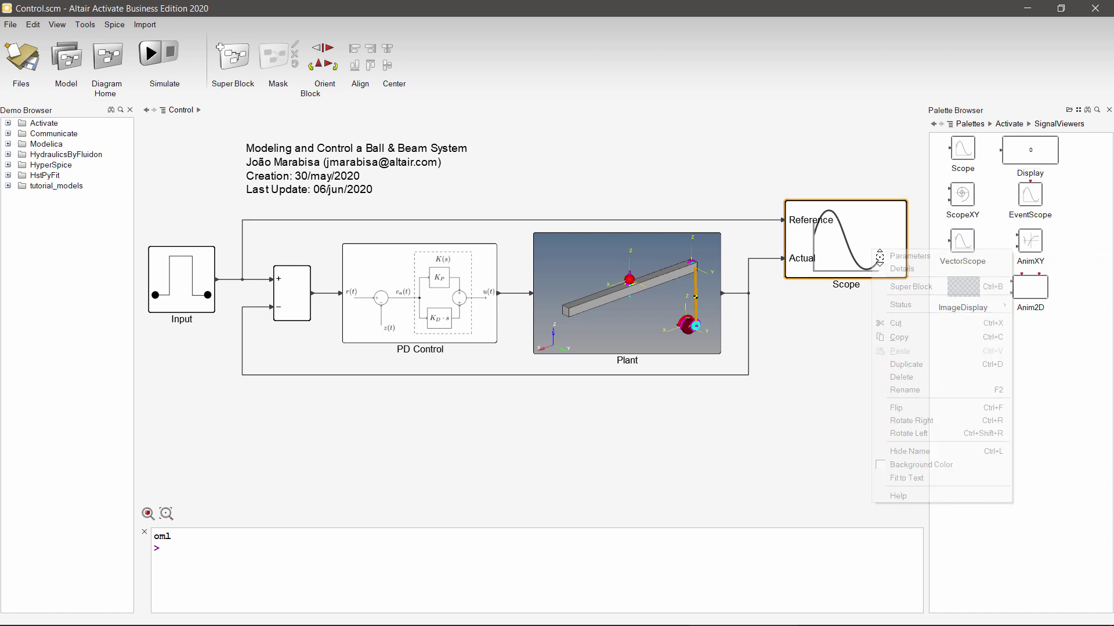
{"action": "left_click", "coordinate": [909, 256]}
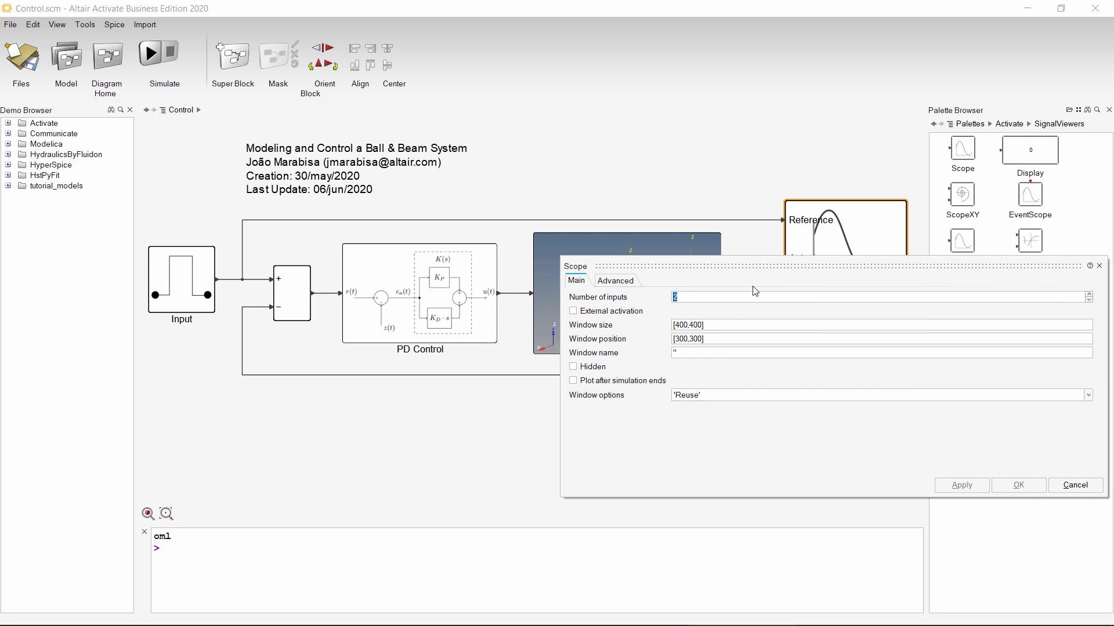
{"action": "left_click_drag", "start_coordinate": [751, 266], "coordinate": [572, 422]}
{"action": "left_click", "coordinate": [428, 438]}
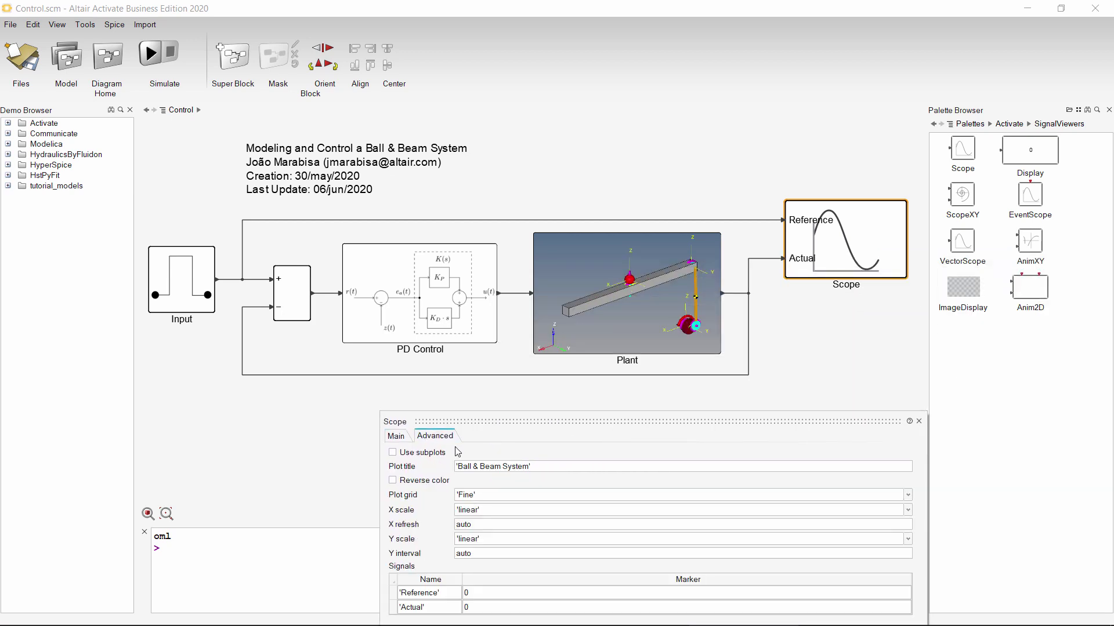
{"action": "left_click", "coordinate": [919, 421]}
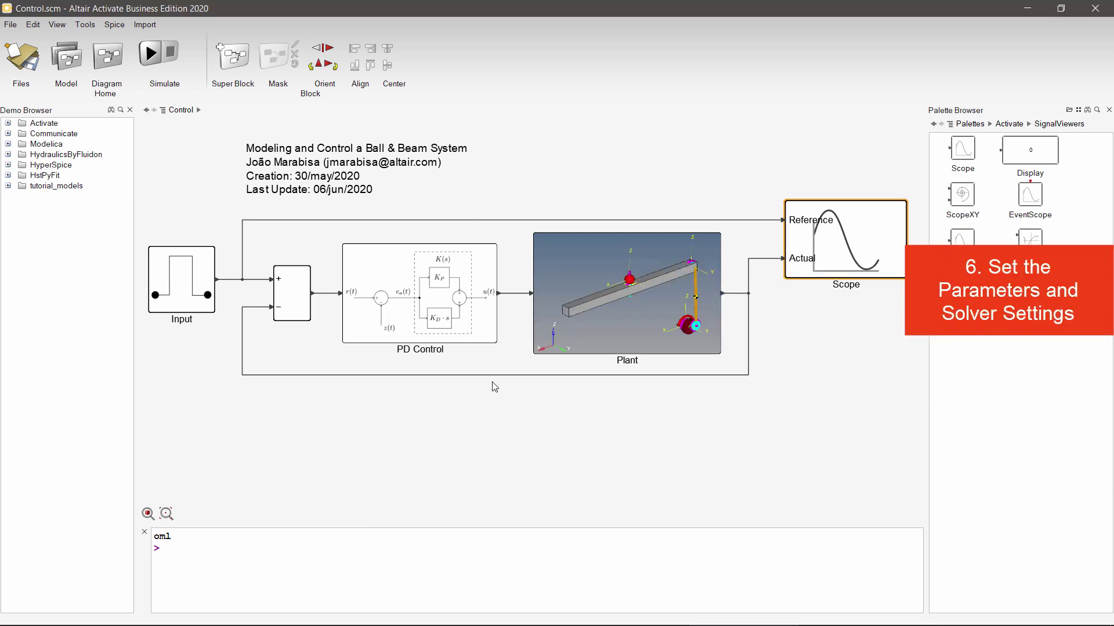
Review the model's initialization script with the filter and controller parameters, enlarging its window, and close it unchanged
{"action": "left_click", "coordinate": [66, 58]}
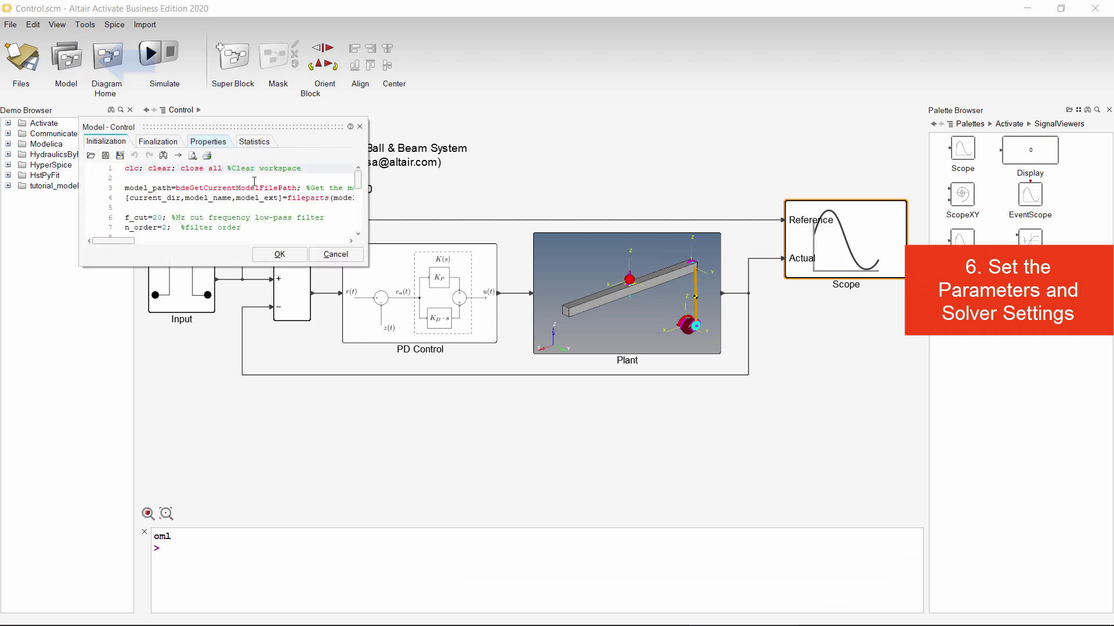
{"action": "left_click_drag", "start_coordinate": [368, 271], "coordinate": [479, 418]}
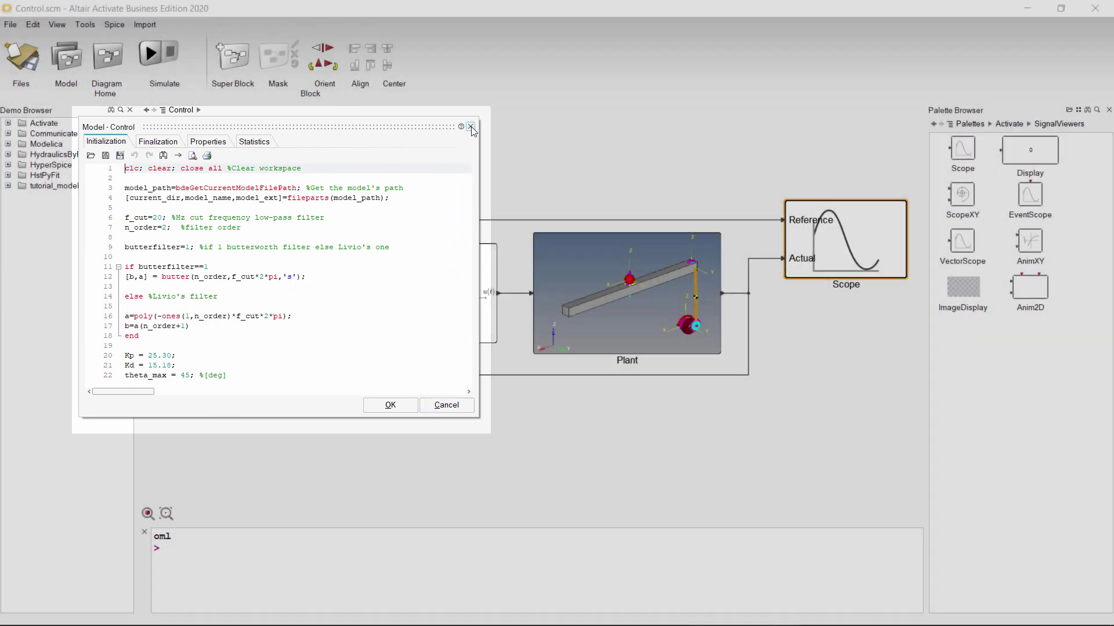
{"action": "left_click", "coordinate": [474, 132]}
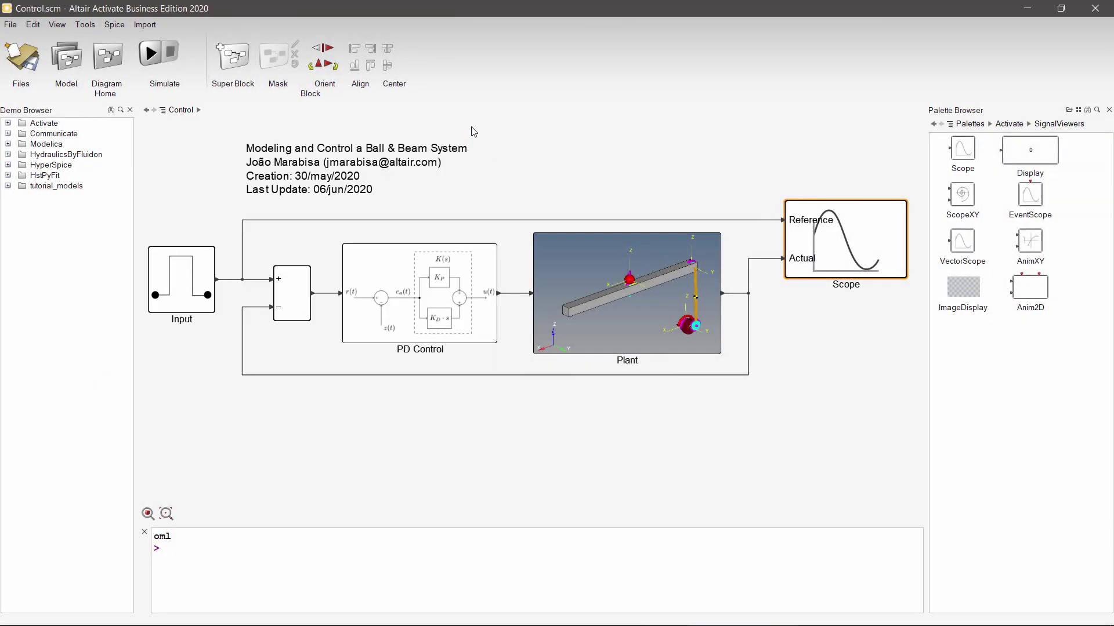
{"action": "left_click", "coordinate": [552, 184]}
{"action": "left_click", "coordinate": [448, 147]}
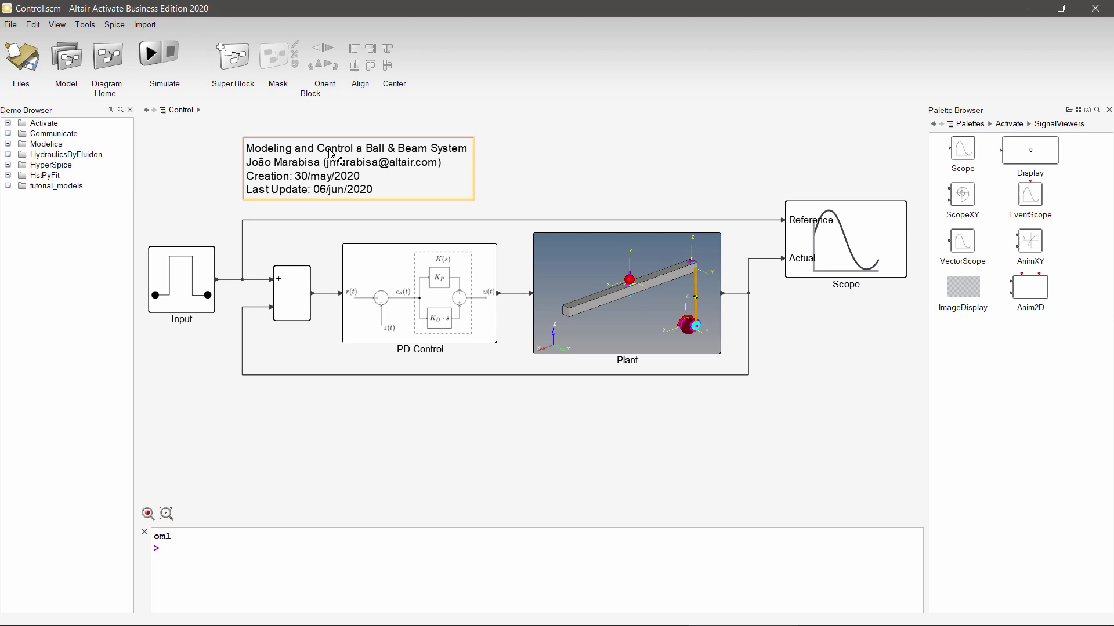
{"action": "left_click", "coordinate": [225, 175]}
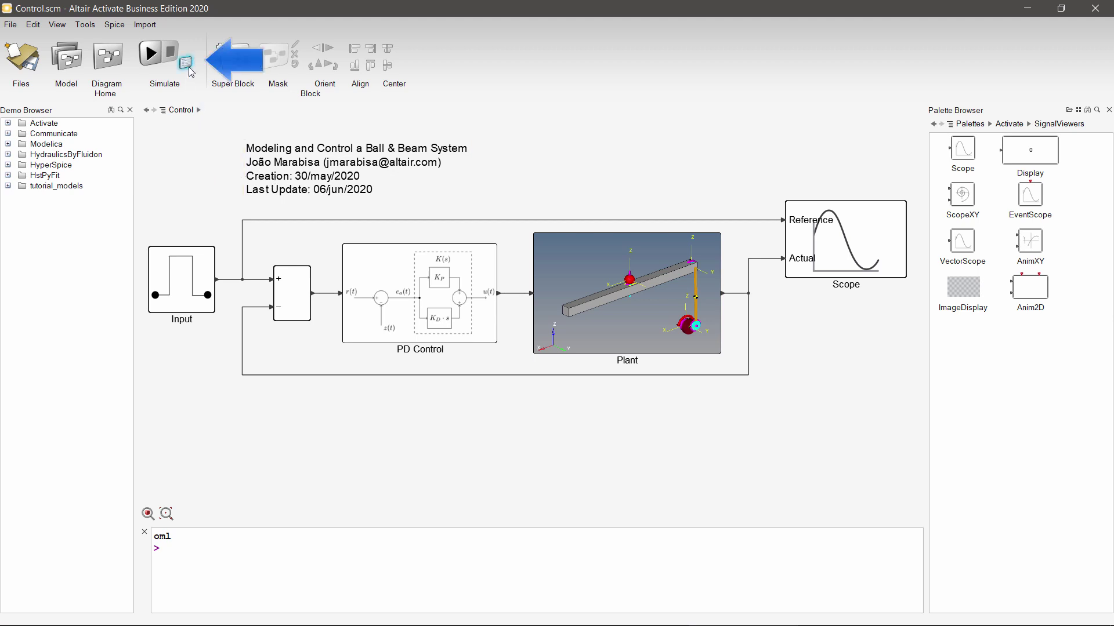
Review the simulation time, zero-crossing, solver and debug parameters, and close them without changes
{"action": "left_click", "coordinate": [188, 66]}
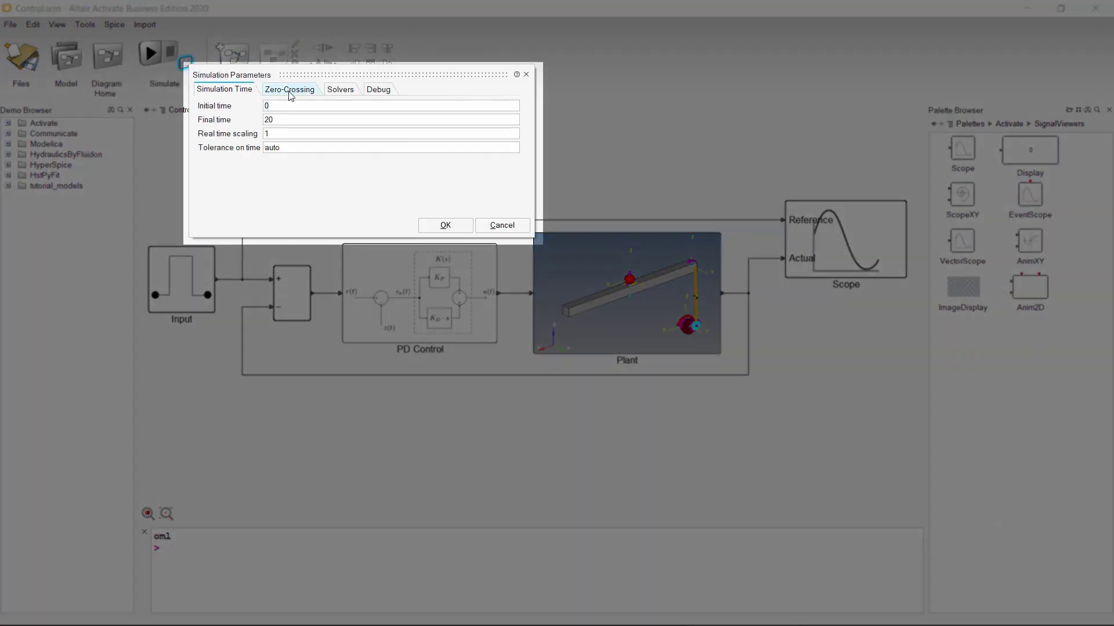
{"action": "left_click", "coordinate": [290, 91]}
{"action": "left_click", "coordinate": [340, 91]}
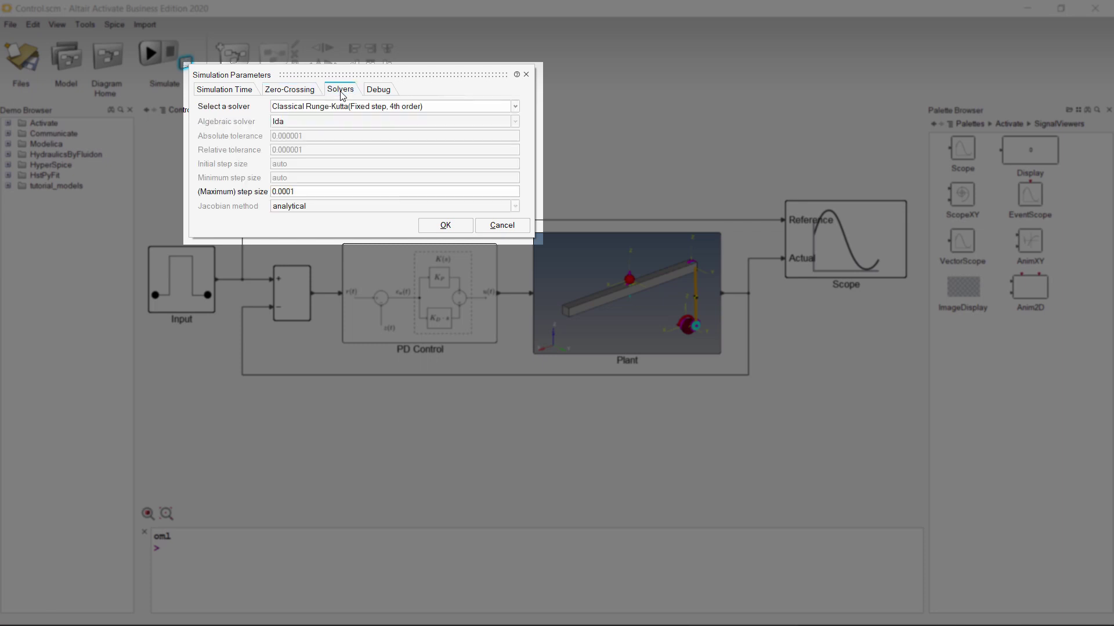
{"action": "left_click", "coordinate": [377, 92]}
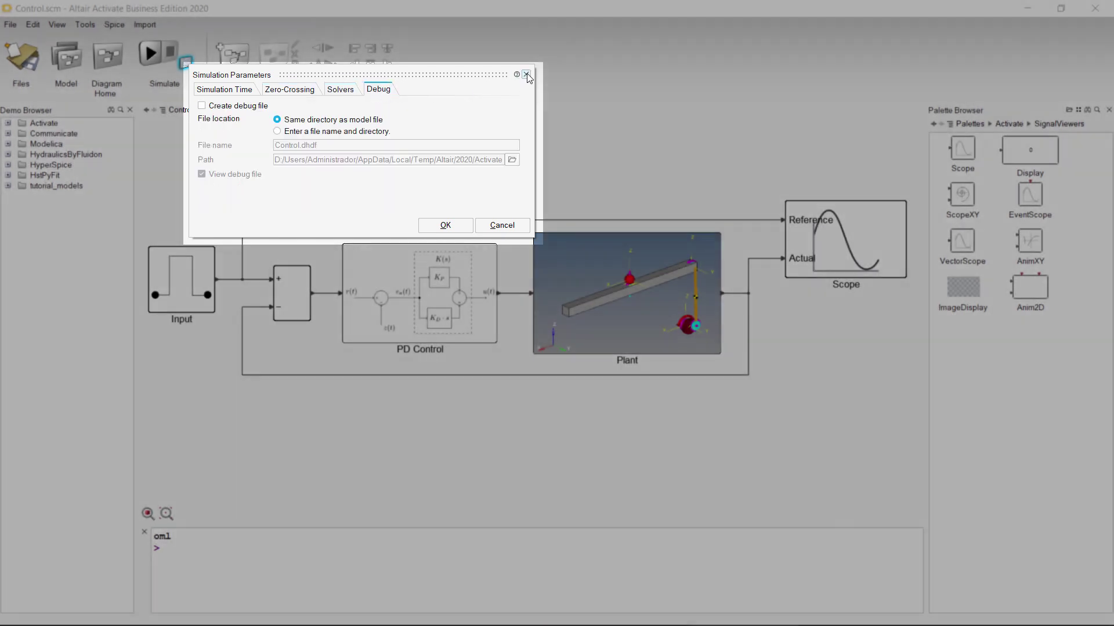
{"action": "left_click", "coordinate": [526, 74]}
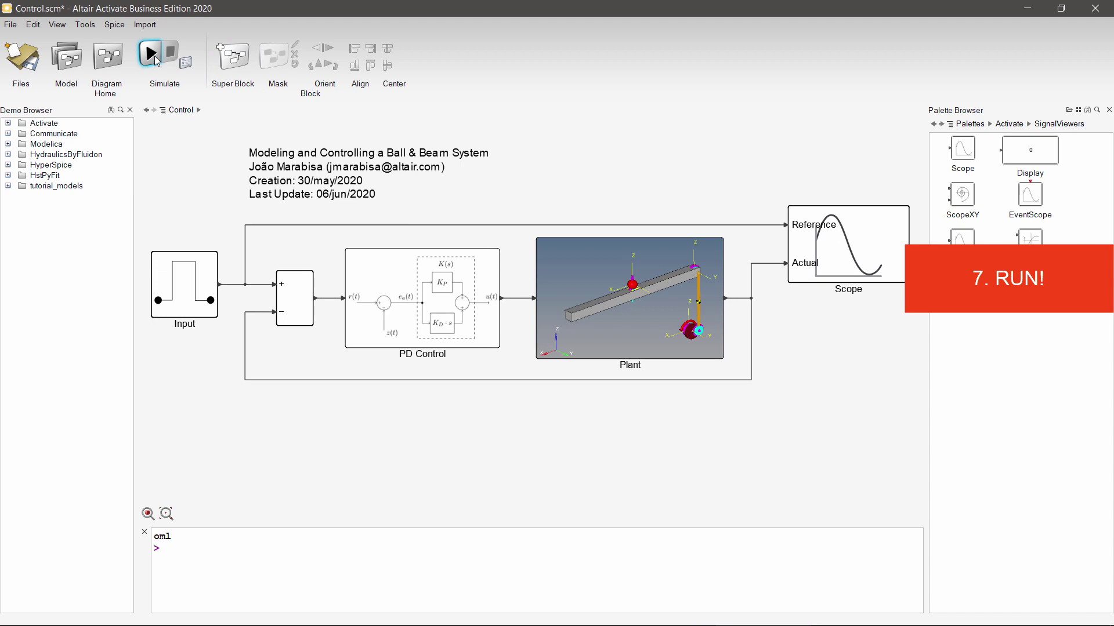
Run the simulation of the ball-and-beam control model
{"action": "left_click", "coordinate": [155, 56]}
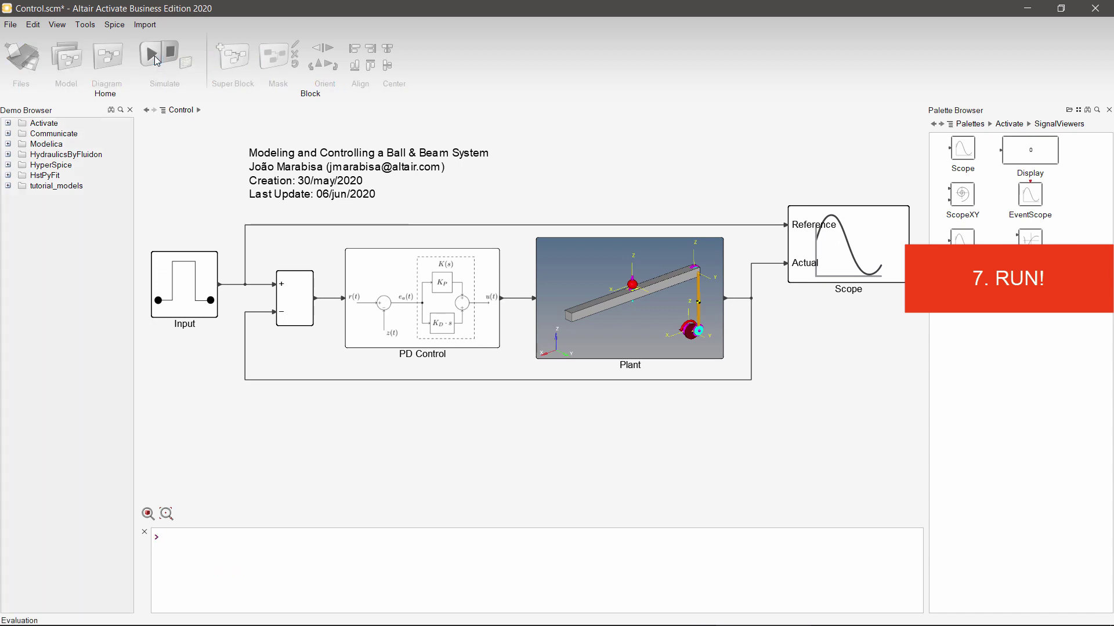